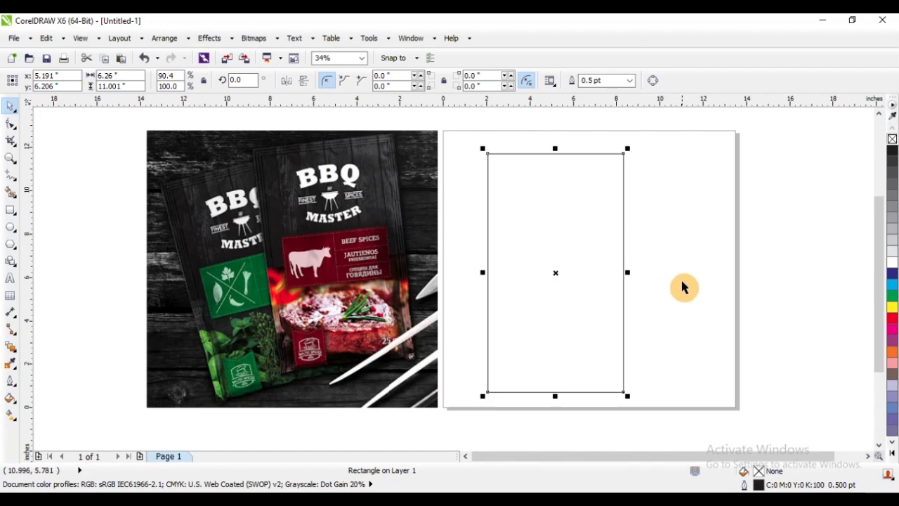
Step: Move the tall rectangle horizontally on the page so its centre is at about X 7.197 inches
left_click(707, 257)
left_click_drag(591, 241, 634, 240)
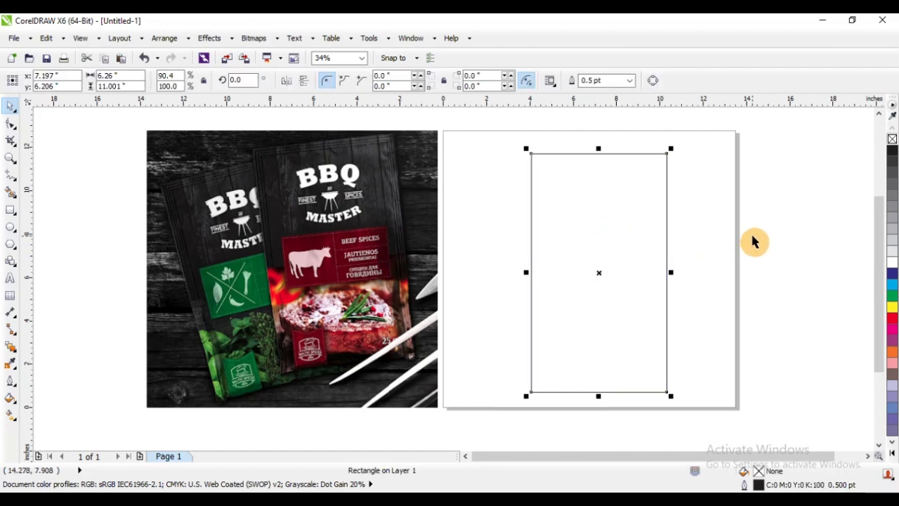
left_click(754, 241)
left_click(629, 232)
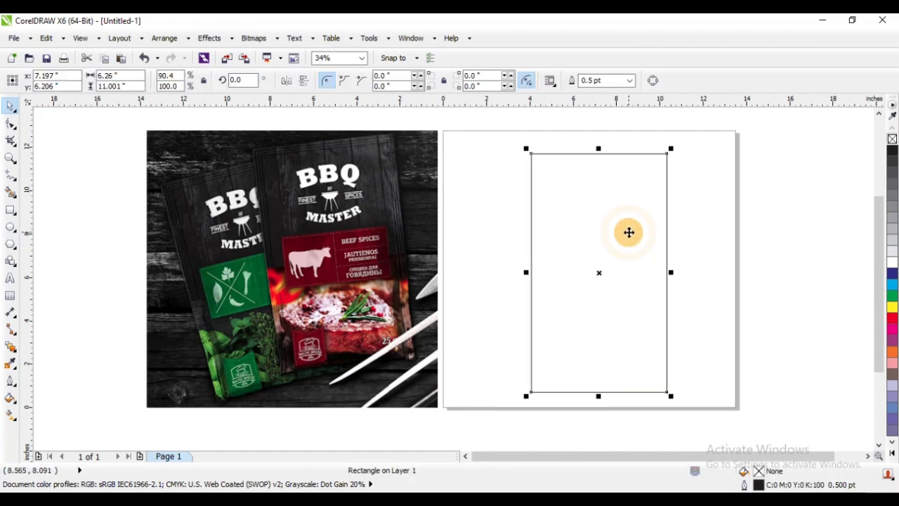
left_click(703, 210)
Step: Narrow the tall rectangle from its right side to a thin vertical strip about 0.063 inches wide
key("F2")
left_click_drag(492, 139, 696, 352)
left_click(491, 197)
scroll(586, 196, "down", 2)
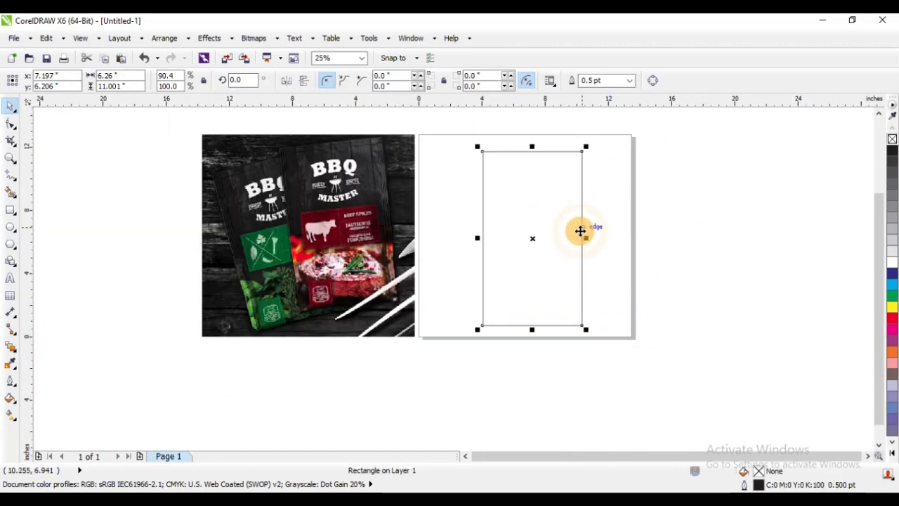
left_click_drag(588, 239, 490, 228)
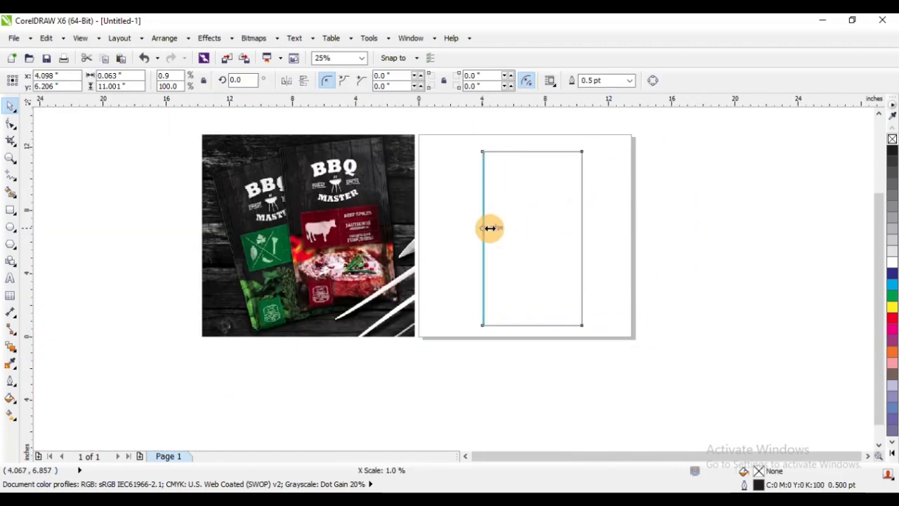
left_click_drag(320, 143, 566, 298)
left_click(492, 182)
Step: Duplicate the thin strip just to its right and widen the copy to about 0.204 inches
key("F2")
left_click_drag(521, 134, 595, 280)
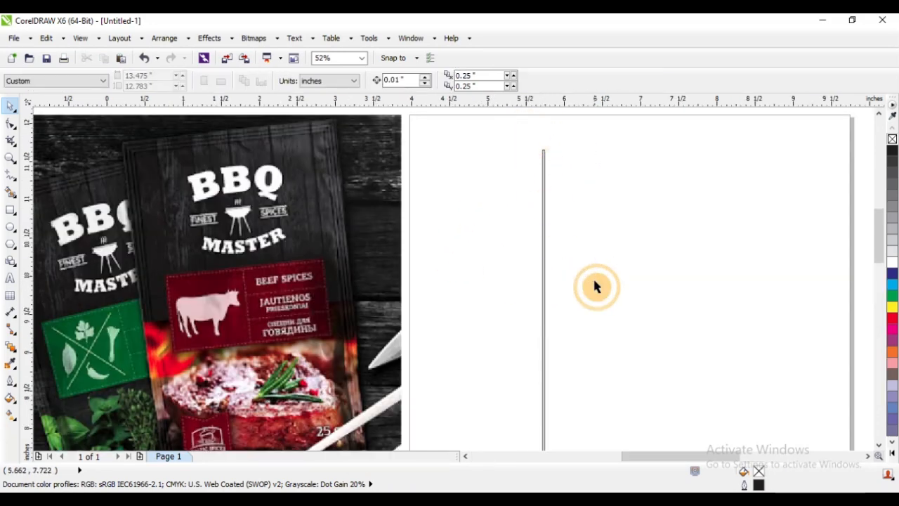
scroll(587, 196, "down", 1)
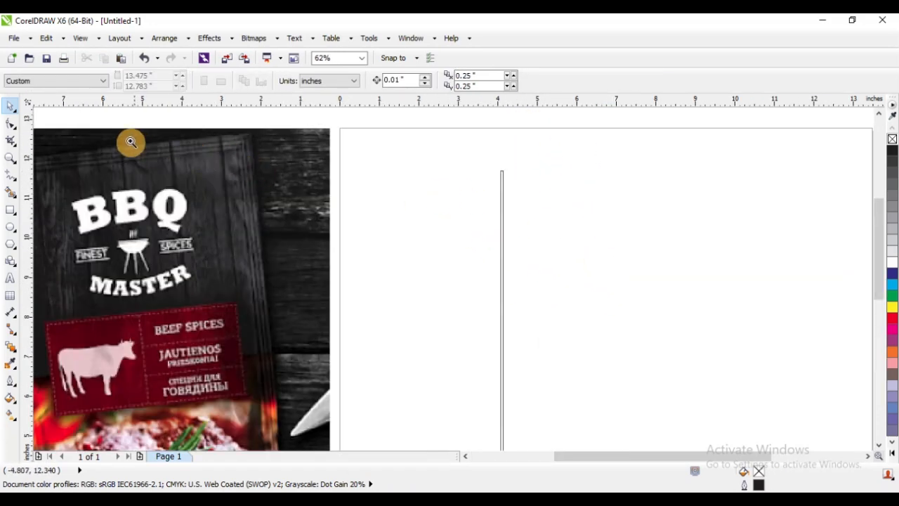
left_click_drag(341, 136, 638, 427)
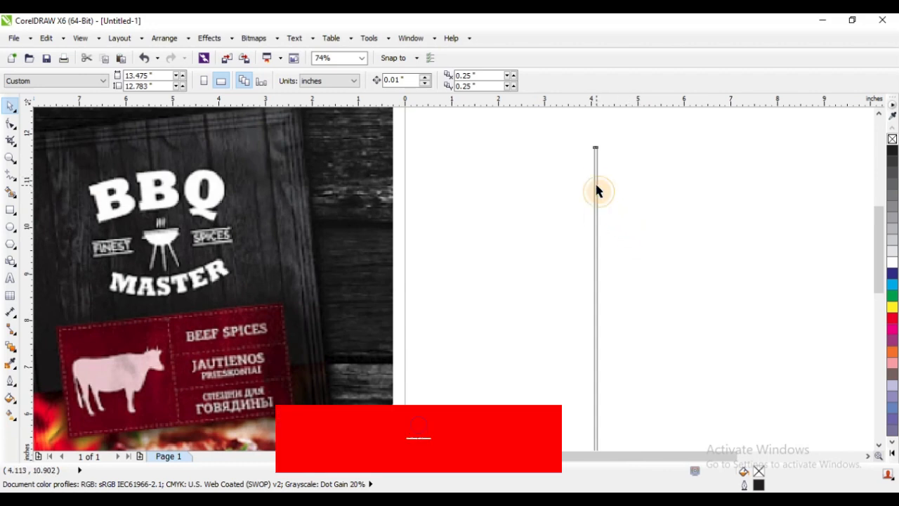
left_click_drag(596, 190, 602, 191)
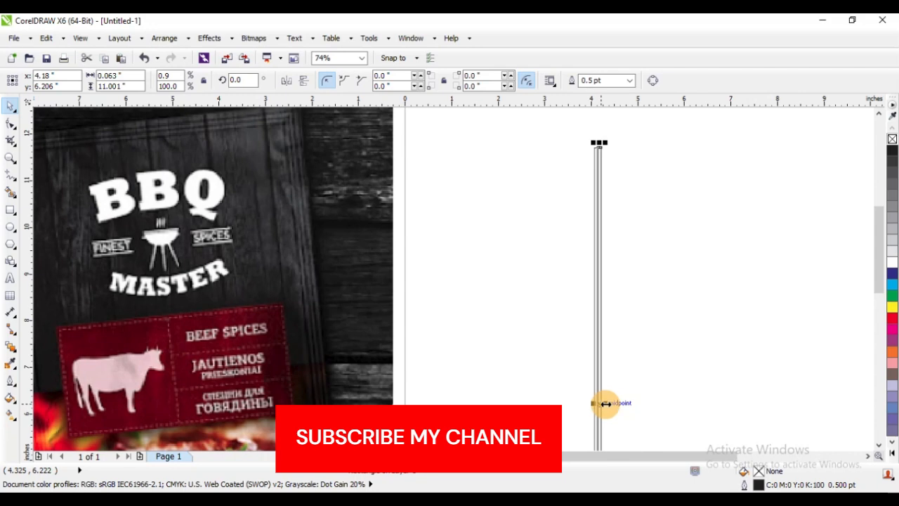
mouse_move(605, 403)
left_mouse_down()
mouse_move(710, 405)
mouse_move(612, 397)
left_mouse_up()
left_click(691, 246)
key("F2")
left_click_drag(546, 125, 660, 260)
Step: Copy the thin strip to the right of the wider one and narrow the copy to about half its width
left_click(461, 195)
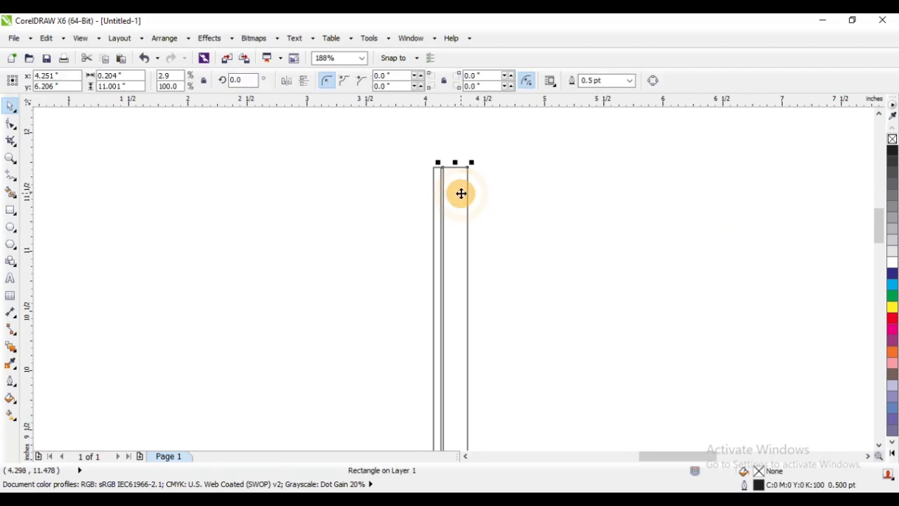
scroll(492, 191, "down", 4)
scroll(469, 355, "up", 6)
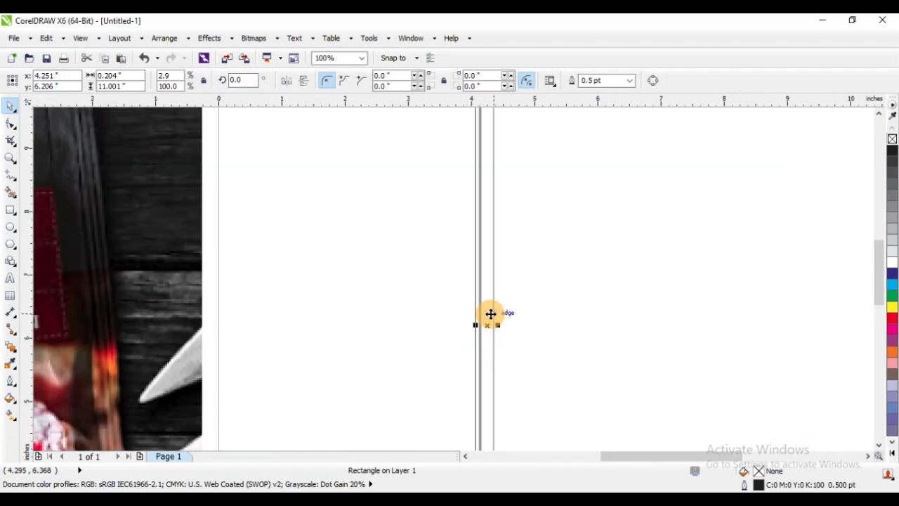
left_click_drag(429, 293, 508, 297)
left_click_drag(518, 360, 510, 361)
left_click(568, 275)
scroll(468, 266, "down", 2)
Step: Duplicate the 0.204 inch strip past the narrow one on the right and widen the copy
left_click(471, 243)
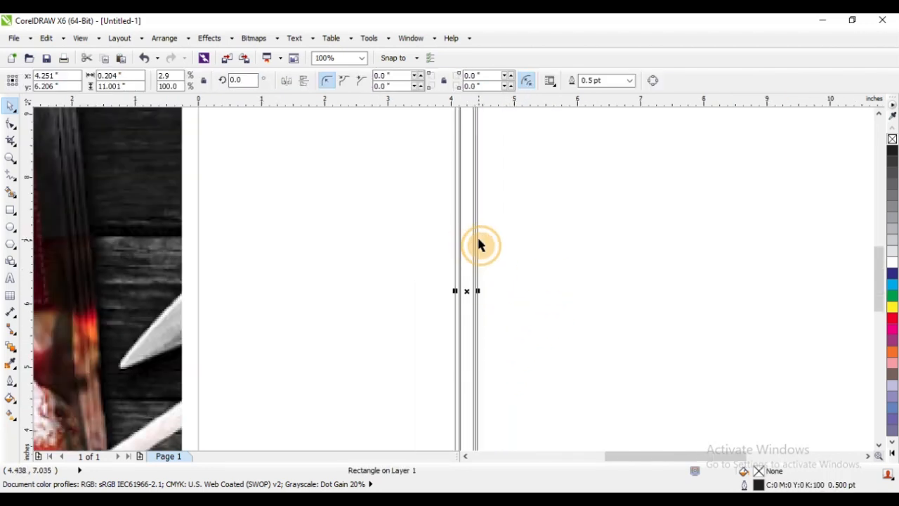
scroll(482, 245, "up", 2)
left_click_drag(453, 253, 513, 267)
scroll(493, 257, "down", 1)
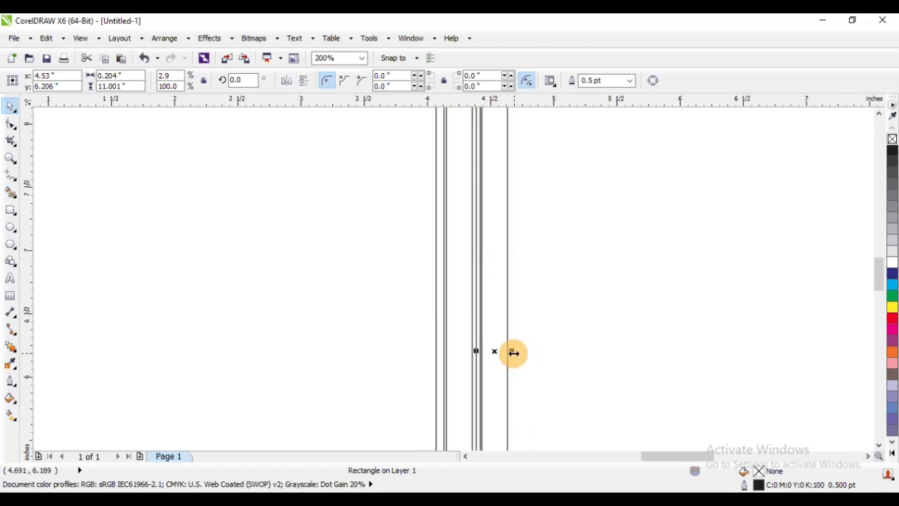
left_click_drag(513, 352, 526, 355)
scroll(499, 292, "down", 2)
Step: Fill all four strips with 90% black and remove their outlines
left_click(566, 302)
scroll(564, 266, "down", 1)
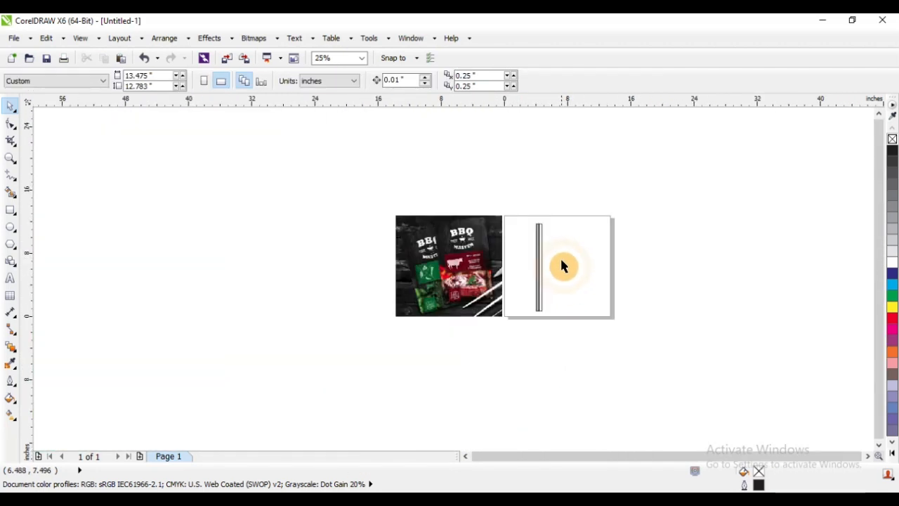
key("F2")
left_click_drag(413, 181, 594, 346)
key("F2")
left_click_drag(289, 153, 618, 391)
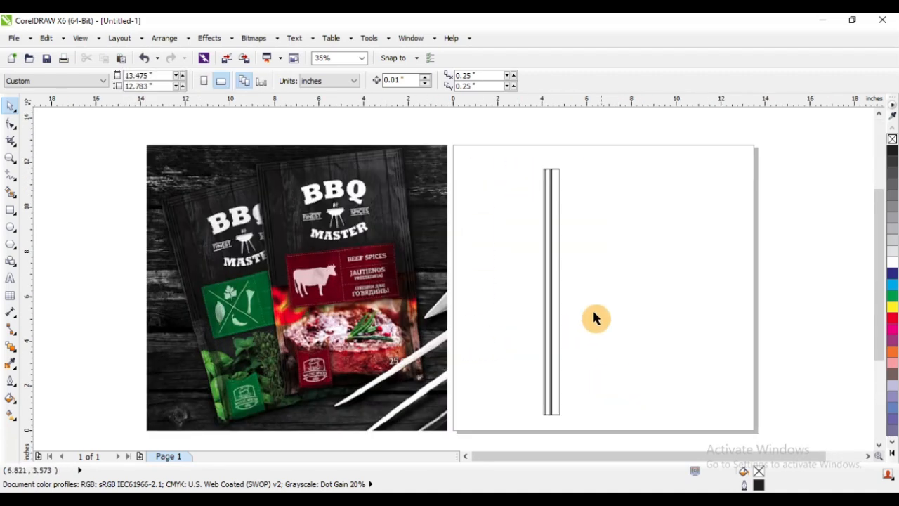
left_click_drag(487, 154, 618, 443)
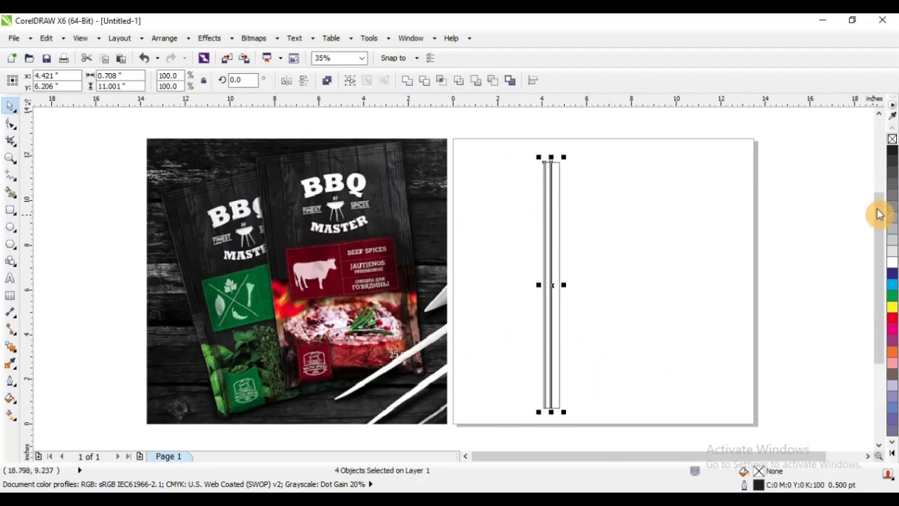
left_click(892, 160)
right_click(893, 140)
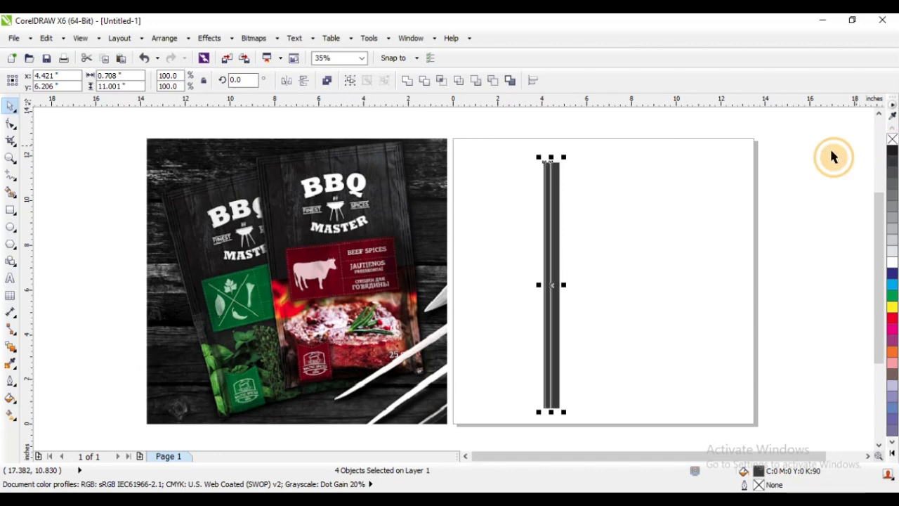
left_click(614, 174)
Step: Recolour the four strips with the dark grey #525455 sampled from the BBQ packet in the reference image
scroll(538, 182, "up", 1)
scroll(538, 183, "down", 1)
key("F2")
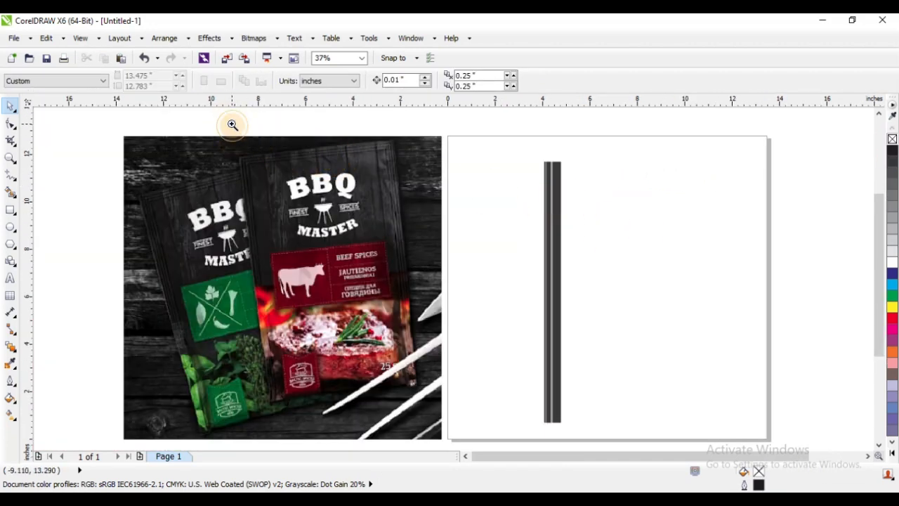
left_click_drag(231, 124, 672, 470)
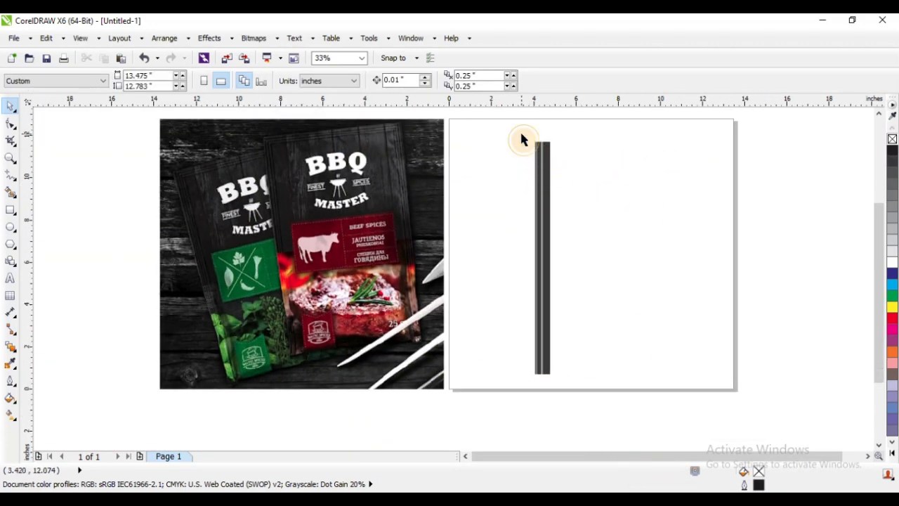
left_click_drag(522, 134, 608, 395)
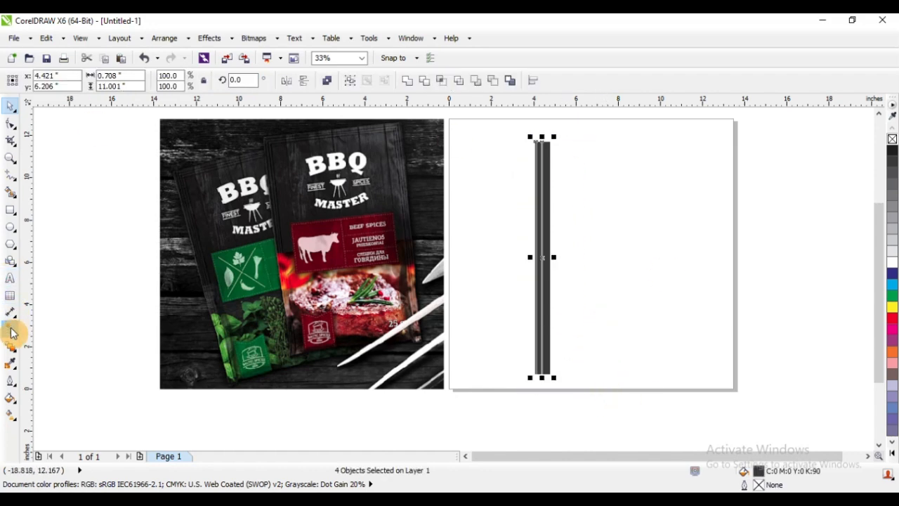
left_click(12, 365)
left_click(381, 134)
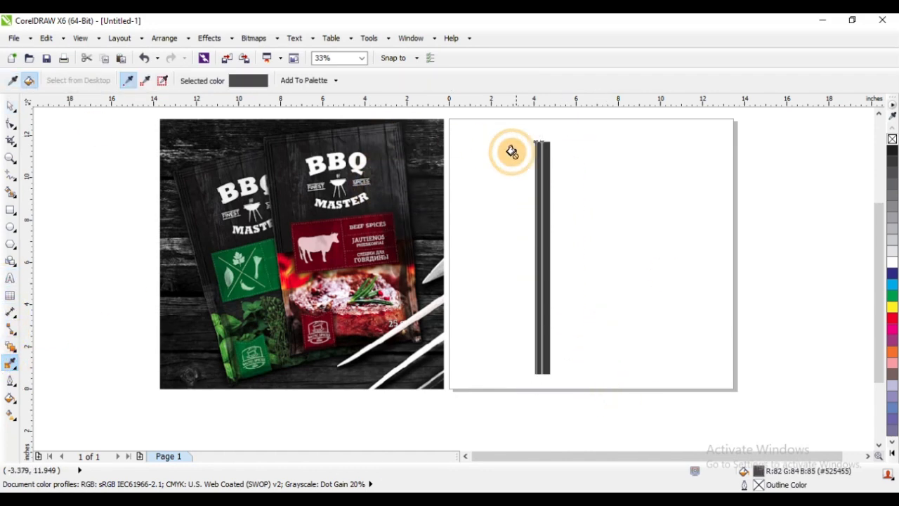
scroll(542, 154, "up", 4)
key("space")
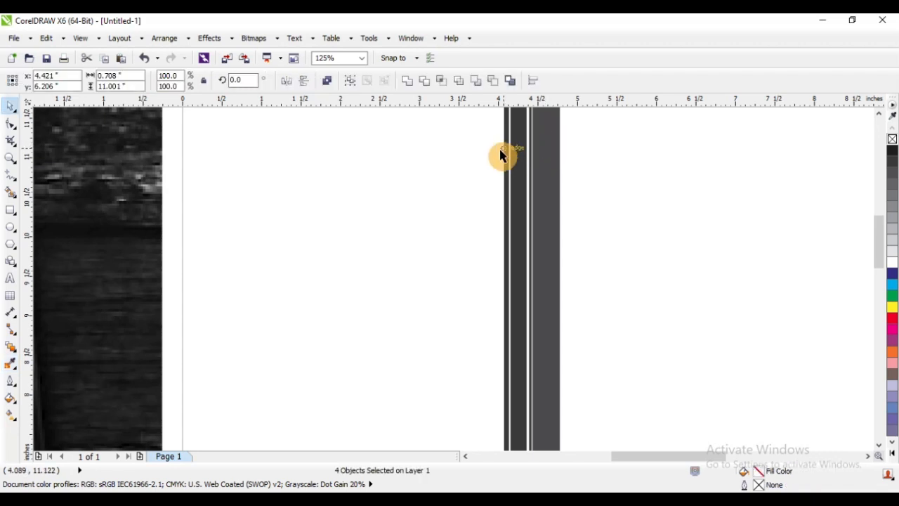
scroll(495, 243, "down", 3)
scroll(492, 243, "down", 1)
left_click(577, 230)
Step: Widen the four strips together about their centre to about 1.302 inches overall
key("F2")
left_click_drag(196, 166, 647, 455)
left_click(596, 191)
left_click_drag(521, 144, 627, 439)
key("ctrl+r")
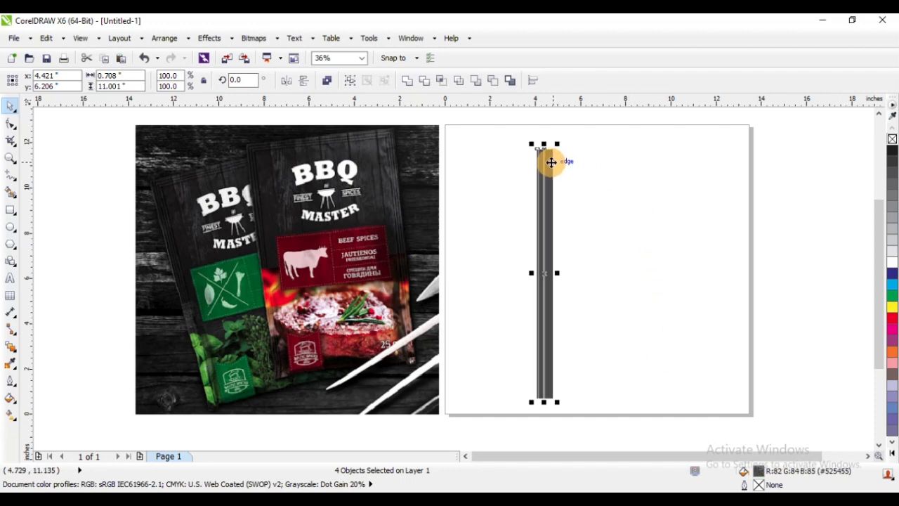
left_click_drag(557, 272, 570, 272)
Step: Duplicate the four-strip set four times to the right at even spacing to form a striped panel
left_click_drag(557, 233, 574, 256)
key("ctrl+r")
key("ctrl+r")
key("ctrl+r")
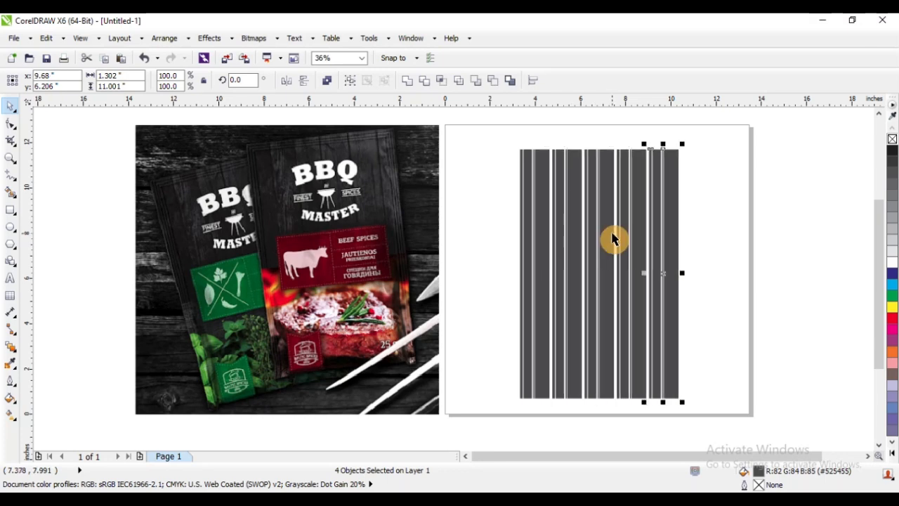
left_click(730, 222)
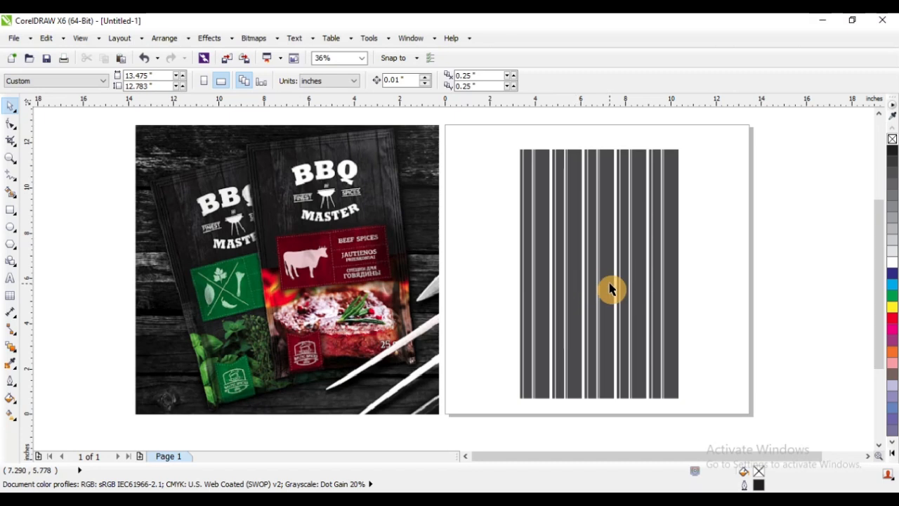
Step: Copy a thin 0.058 inch strip beyond the panel's right edge and repeat it at even spacing for three strips
scroll(594, 157, "down", 1)
scroll(678, 241, "up", 2)
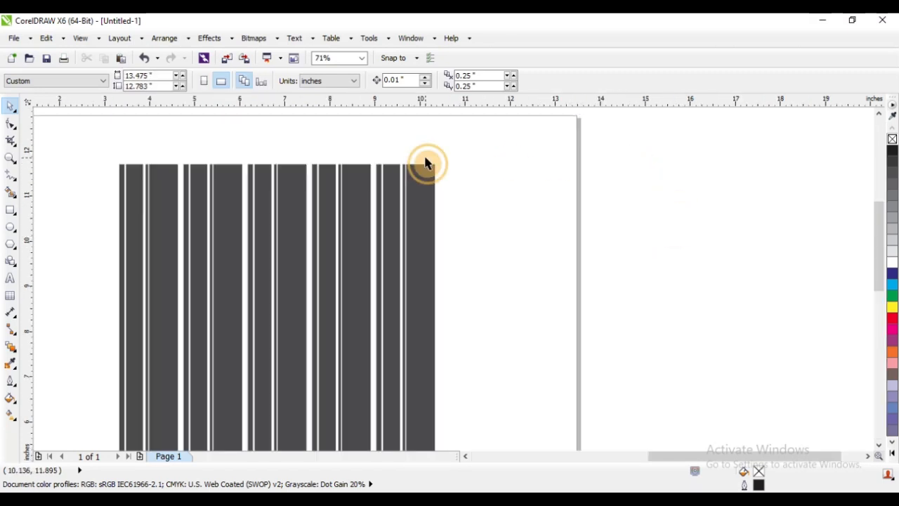
left_click(405, 168)
scroll(405, 172, "up", 2)
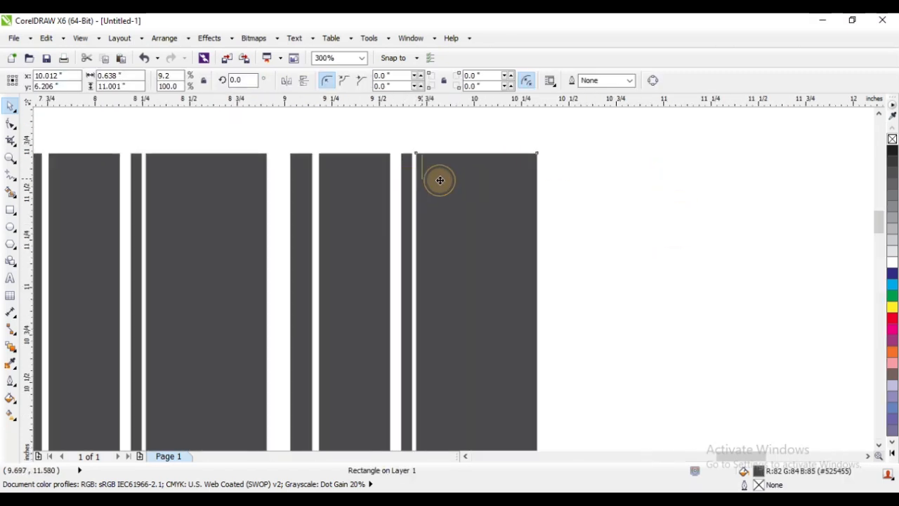
left_click(417, 152)
left_click_drag(406, 162, 576, 176)
right_click(557, 174)
right_click(576, 176)
key("ctrl+r")
left_click(675, 178)
scroll(602, 203, "down", 3)
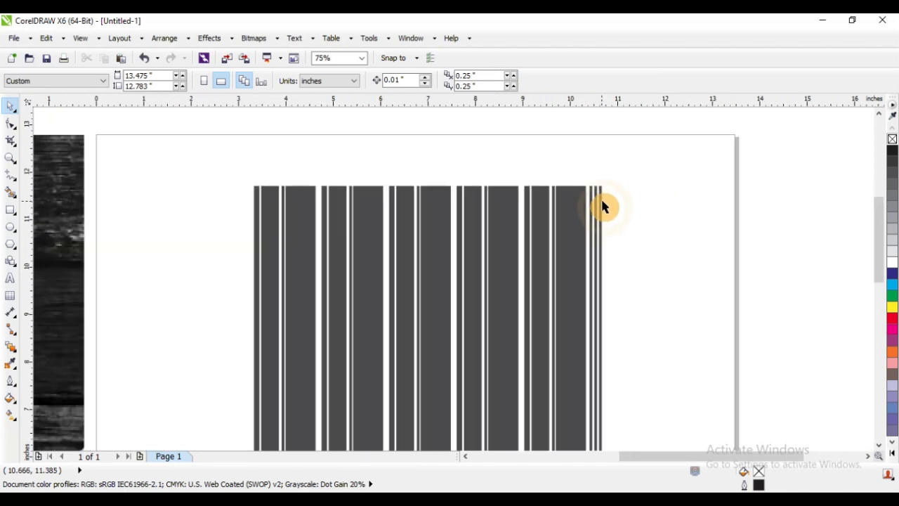
Step: Undo the last copying and repeat the thin strip to make four evenly spaced ones at the panel's right edge
key("z")
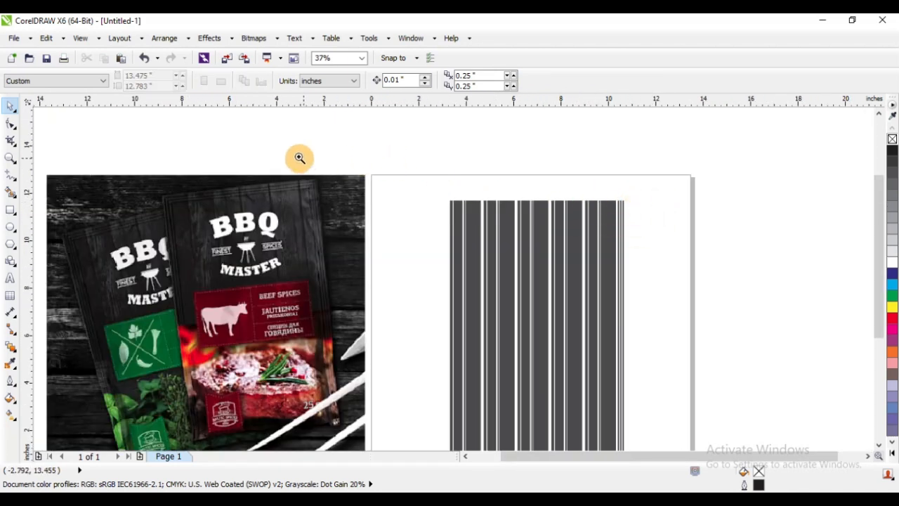
left_click_drag(252, 142, 775, 371)
key("ctrl+z")
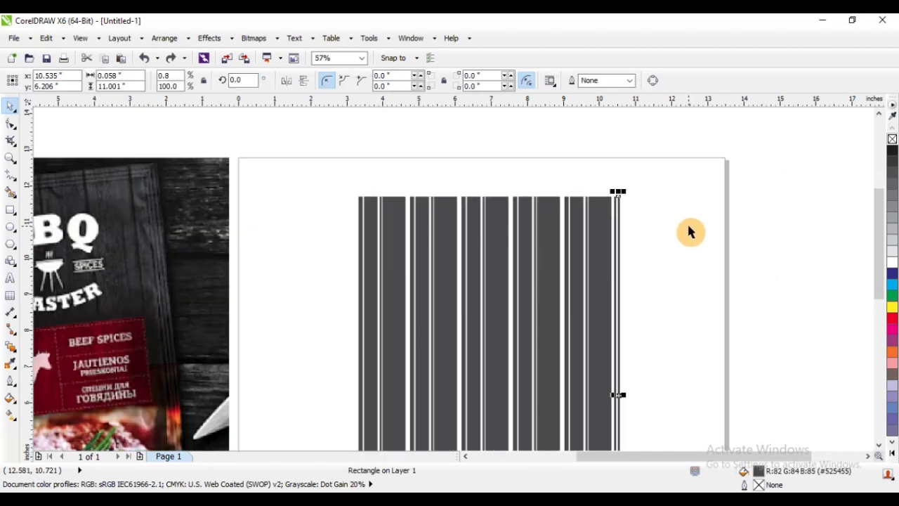
left_click(676, 216)
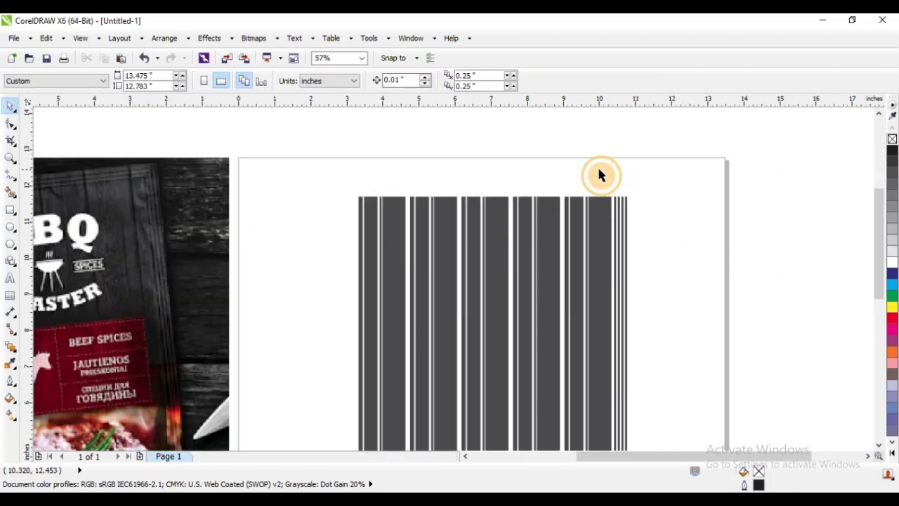
Step: Place a copy of the four thin edge strips, shortened to about 6.176 inches, at the panel's top edge and rotate it 90 degrees
scroll(562, 179, "down", 4)
key("F2")
left_click_drag(485, 162, 628, 344)
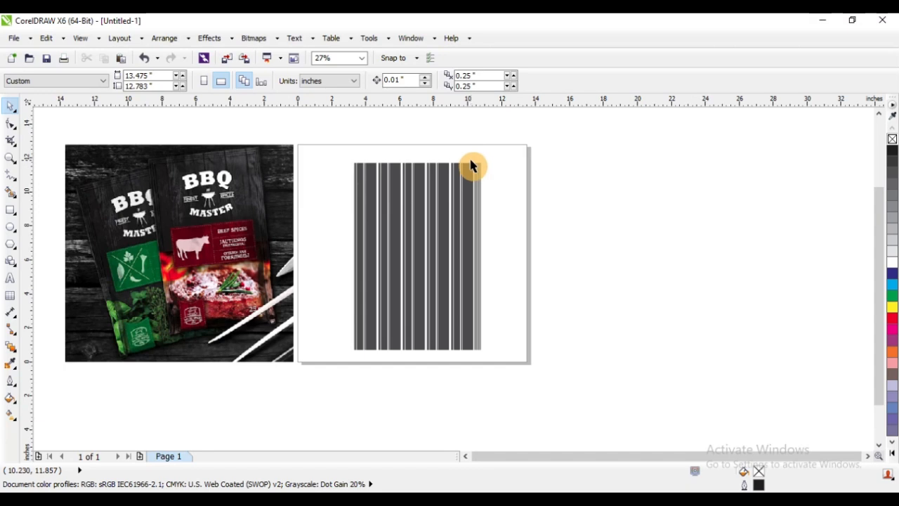
left_click_drag(527, 377, 526, 377)
scroll(491, 187, "up", 4)
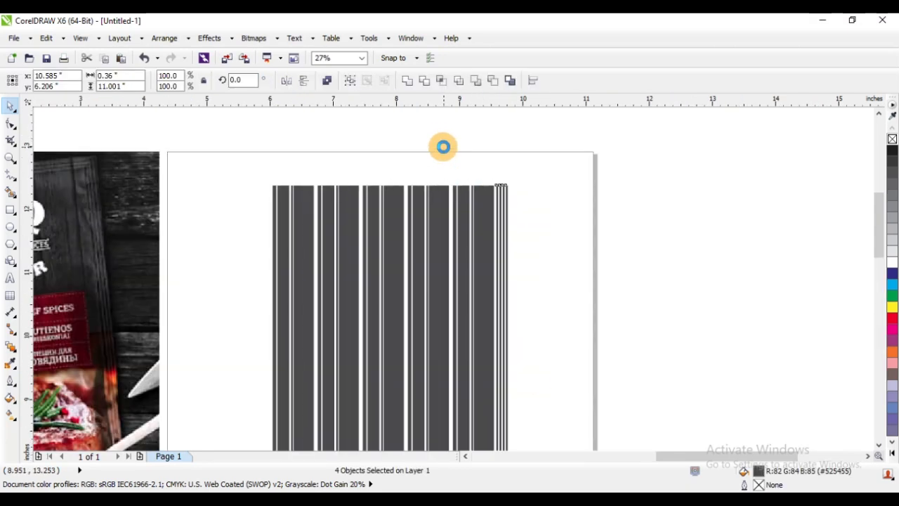
scroll(478, 182, "down", 3)
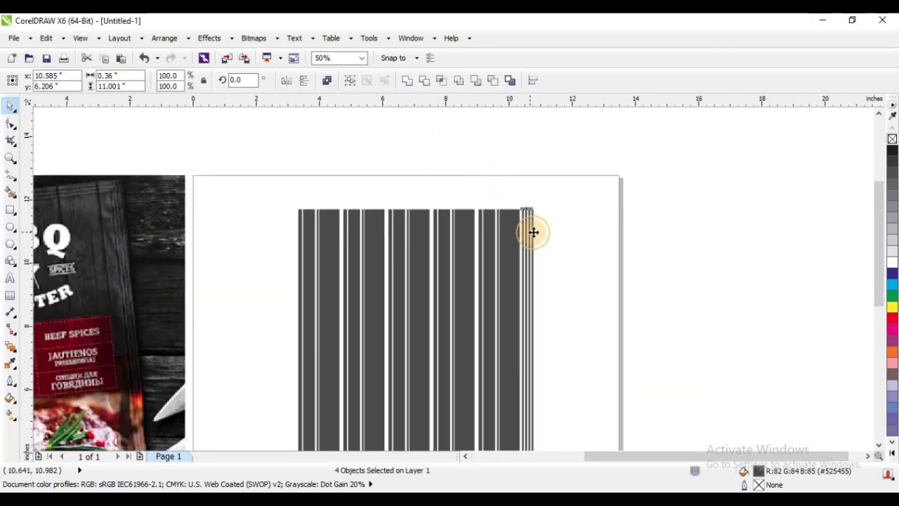
left_click_drag(533, 233, 472, 134)
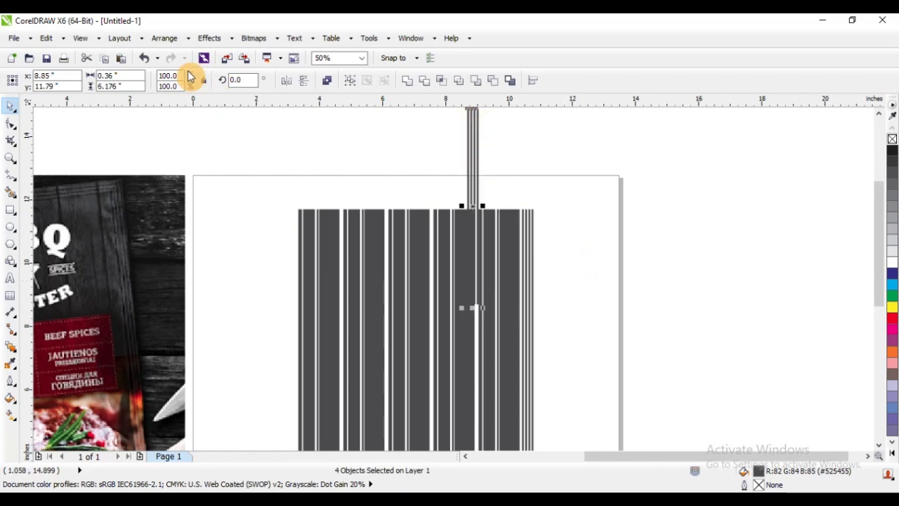
type("90")
key("Return")
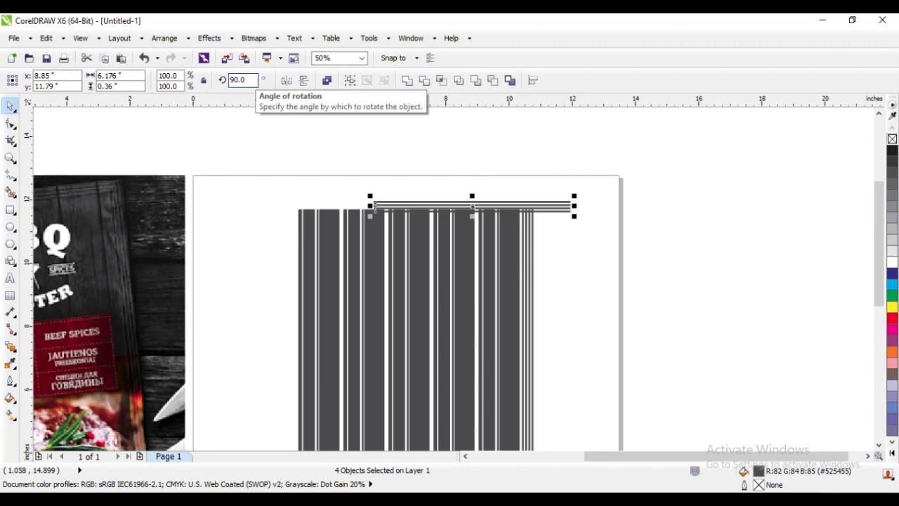
Step: Group the four horizontal strips at the top, then group the twenty vertical strips of the main panel
left_click(350, 81)
left_click(246, 167)
scroll(504, 148, "down", 1)
key("F2")
left_click_drag(350, 168, 554, 385)
left_click_drag(349, 116, 531, 428)
left_click_drag(496, 308, 375, 133)
key("ctrl+z")
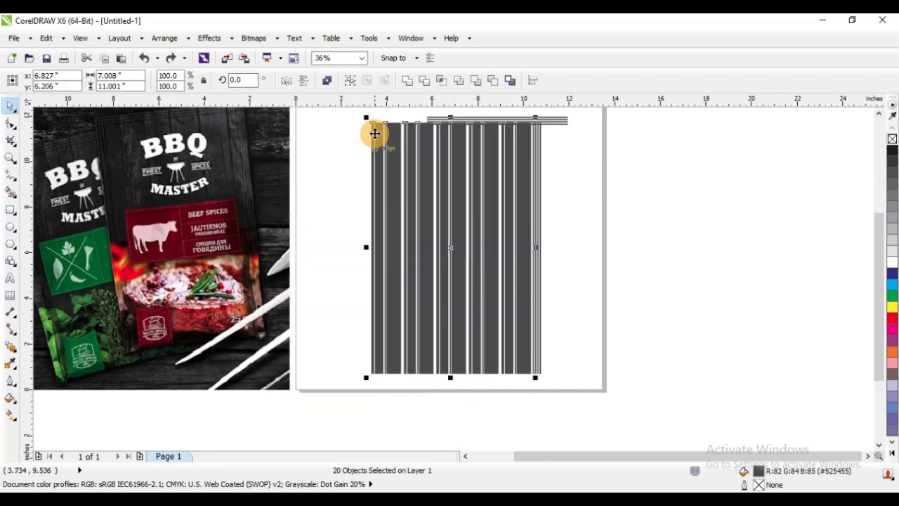
left_click(350, 83)
Step: Centre the horizontal strip group over the striped panel along the horizontal direction
left_click(638, 233)
scroll(698, 273, "down", 1)
key("F2")
left_click_drag(503, 151, 621, 246)
left_click(552, 285)
left_click(483, 327, "shift")
key("c")
left_click(503, 271)
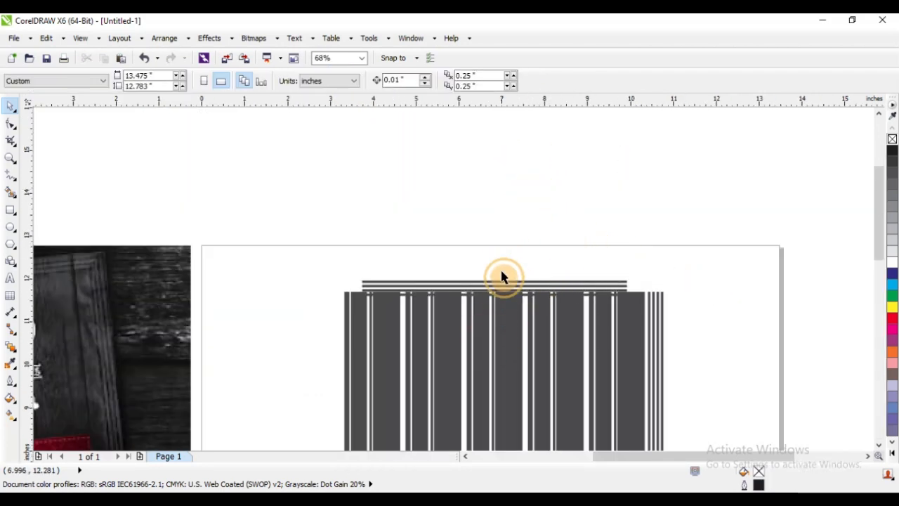
Step: Move the horizontal strip group to sit just above the panel's top edge, leaving a gap like the spacing between its strips
key("F2")
left_click_drag(417, 253, 538, 250)
scroll(484, 217, "down", 5)
left_click(471, 189)
key("F2")
left_click_drag(353, 190, 618, 309)
key("F2")
left_click_drag(578, 185, 627, 246)
left_click_drag(475, 191, 476, 197)
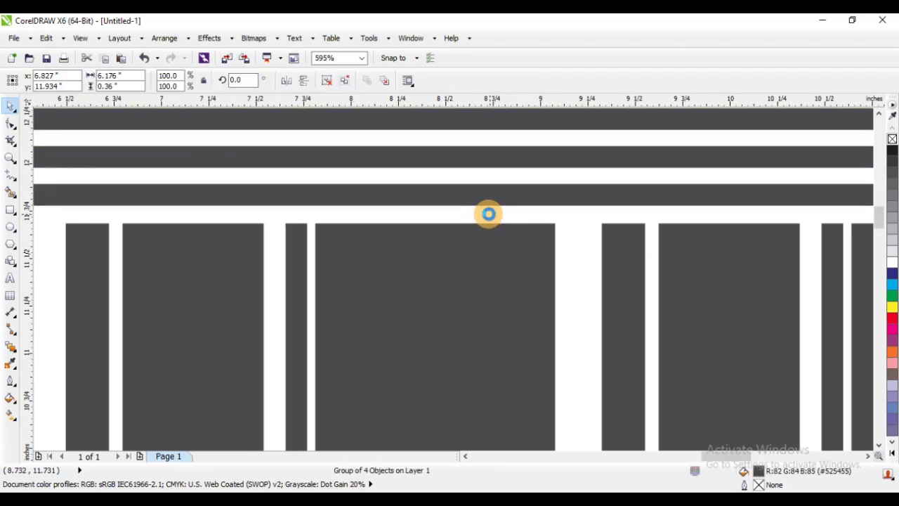
scroll(486, 213, "down", 3)
left_click(511, 228)
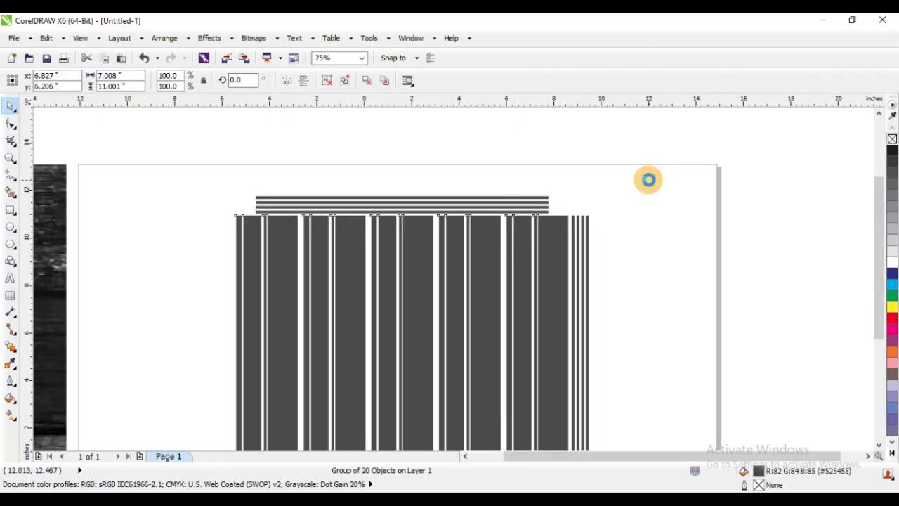
Step: Group the four thin vertical strips at the panel's right edge
scroll(646, 178, "down", 1)
key("F2")
left_click_drag(358, 163, 653, 342)
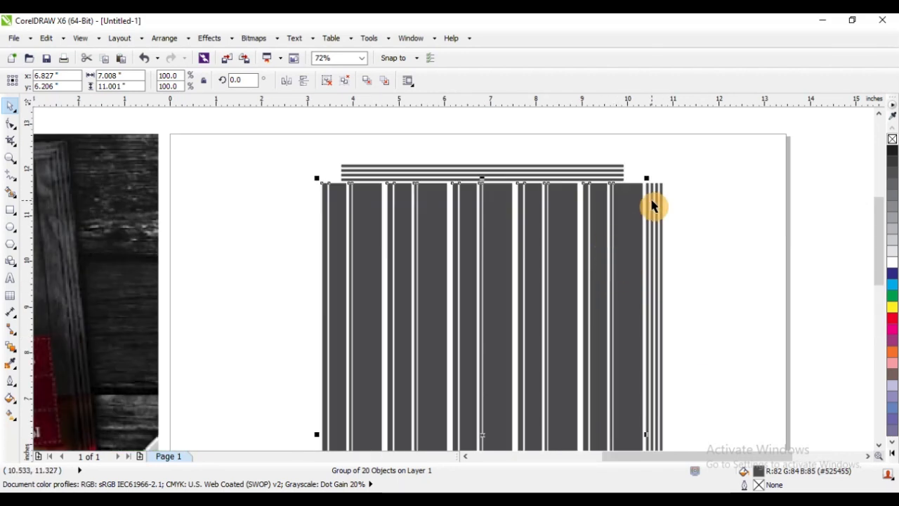
left_click_drag(651, 201, 559, 201)
key("ctrl+z")
left_click(529, 144)
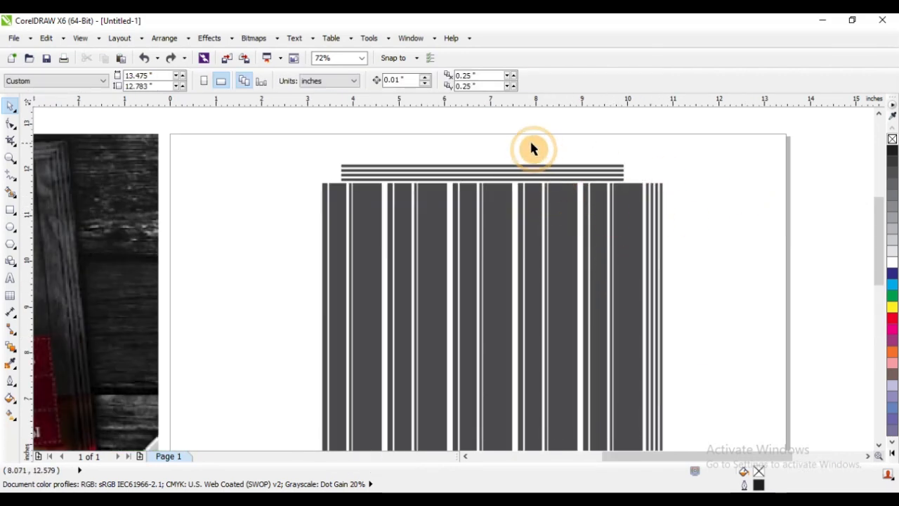
scroll(529, 143, "down", 1)
left_click_drag(588, 155, 644, 470)
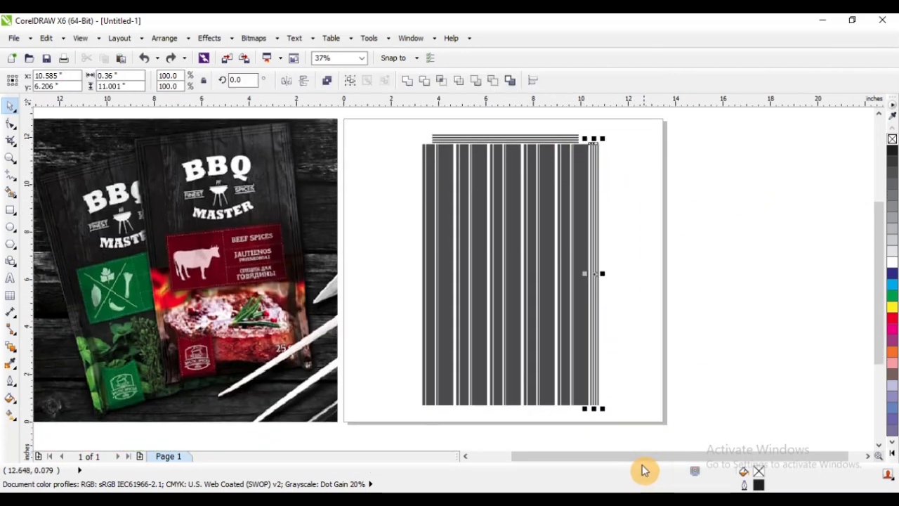
left_click(349, 81)
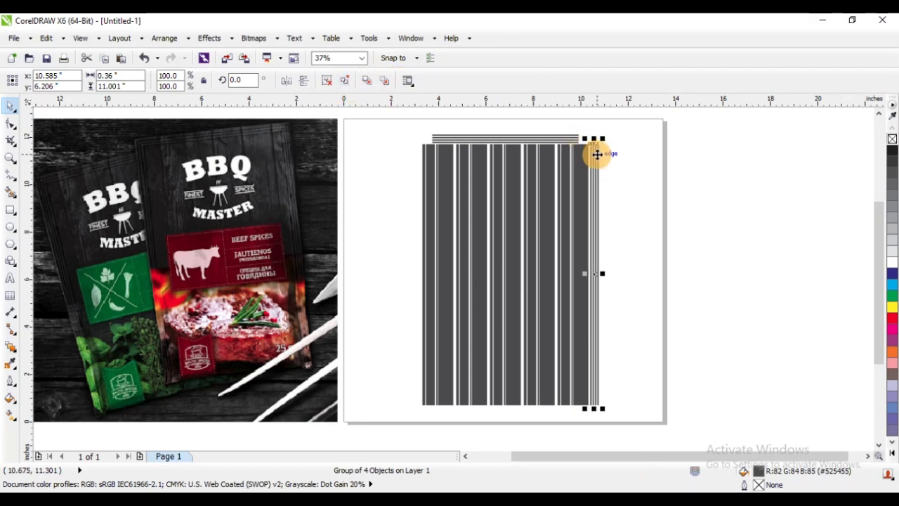
Step: Copy the thin edge strip group to the panel's left edge, leaving a gap that matches the strip spacing
left_click_drag(597, 154, 413, 154)
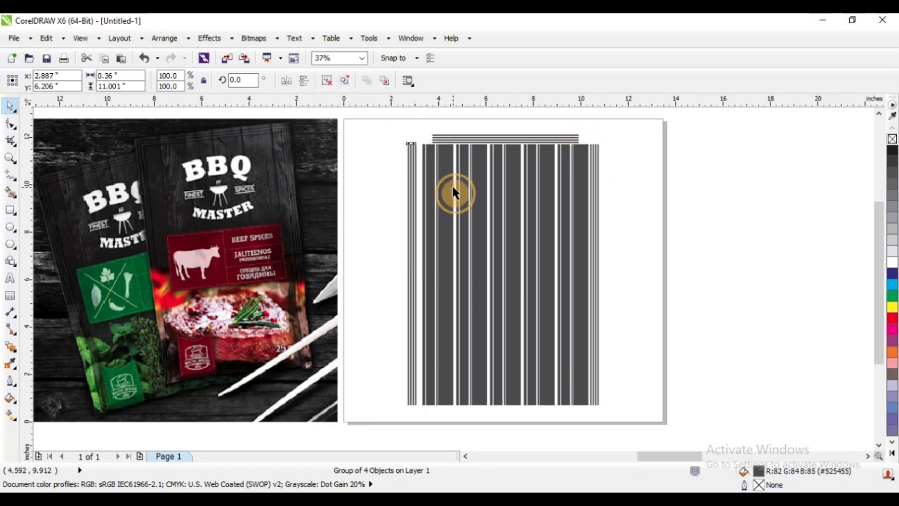
scroll(453, 193, "up", 8)
left_click_drag(396, 209, 423, 214)
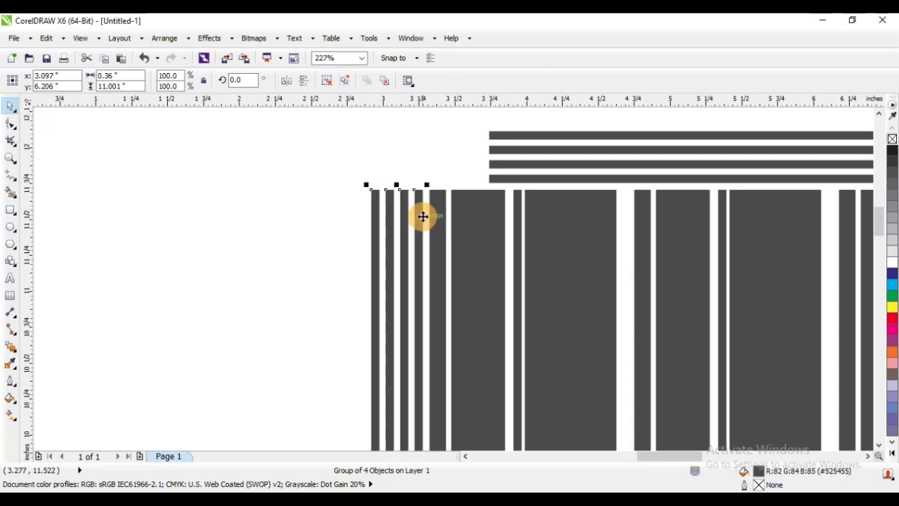
scroll(411, 191, "down", 9)
left_click(566, 208)
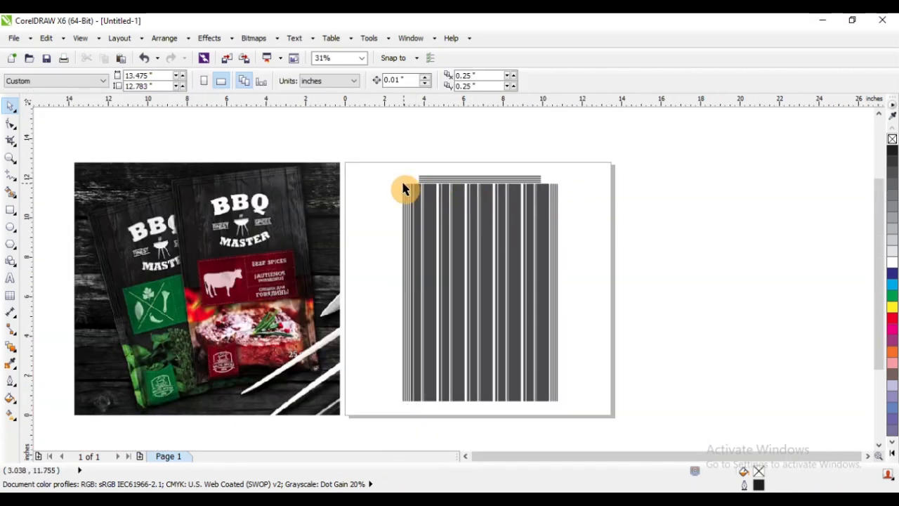
Step: Group the left and right edge strip sets together
left_click(404, 194)
left_click(553, 201, "shift")
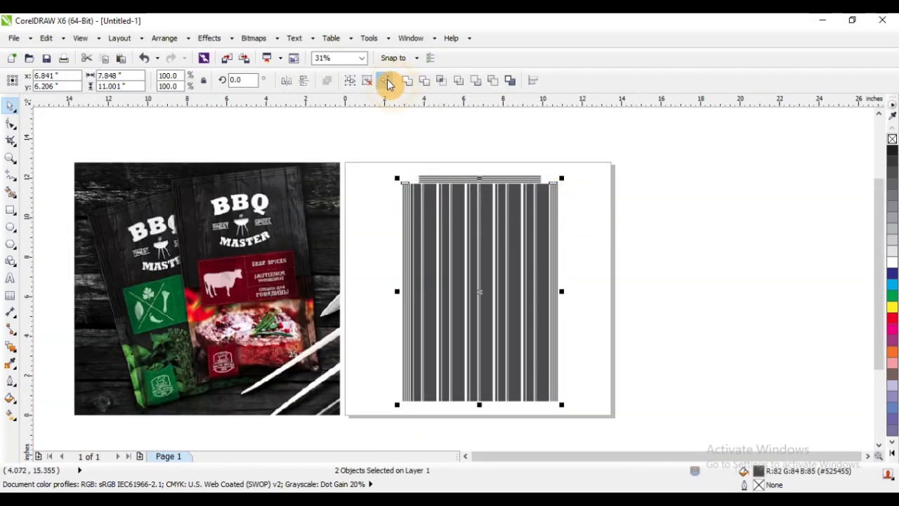
left_click(352, 80)
left_click(459, 207)
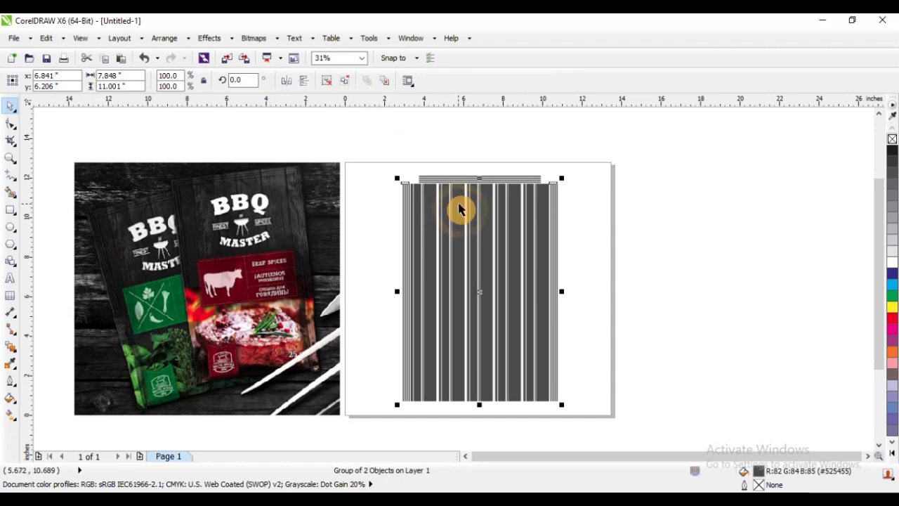
Step: Combine the side strips and the central panel into one group, leaving out the horizontal strips above
left_click(557, 189, "shift")
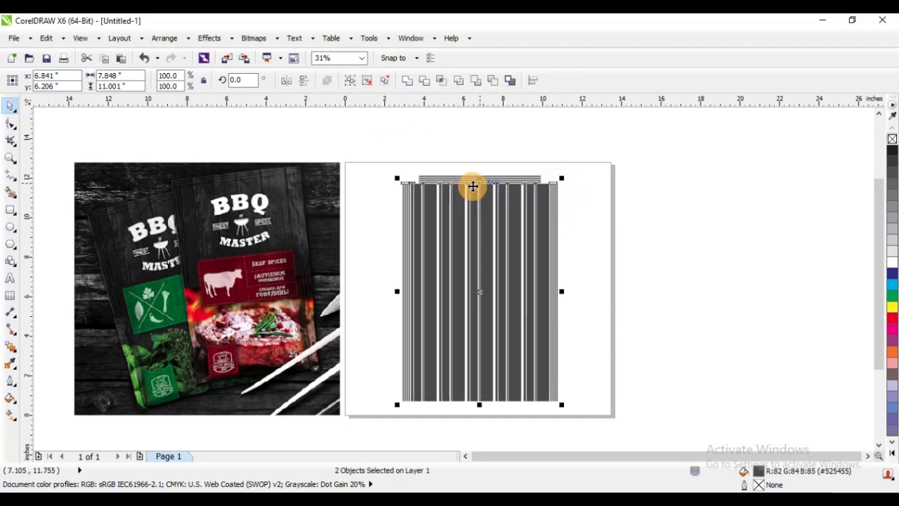
scroll(474, 186, "up", 2)
left_click(392, 142)
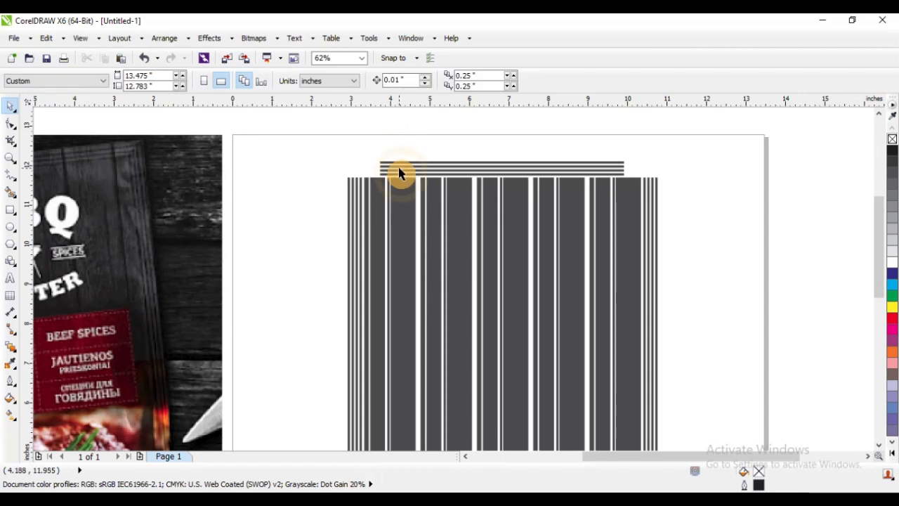
scroll(398, 226, "down", 2)
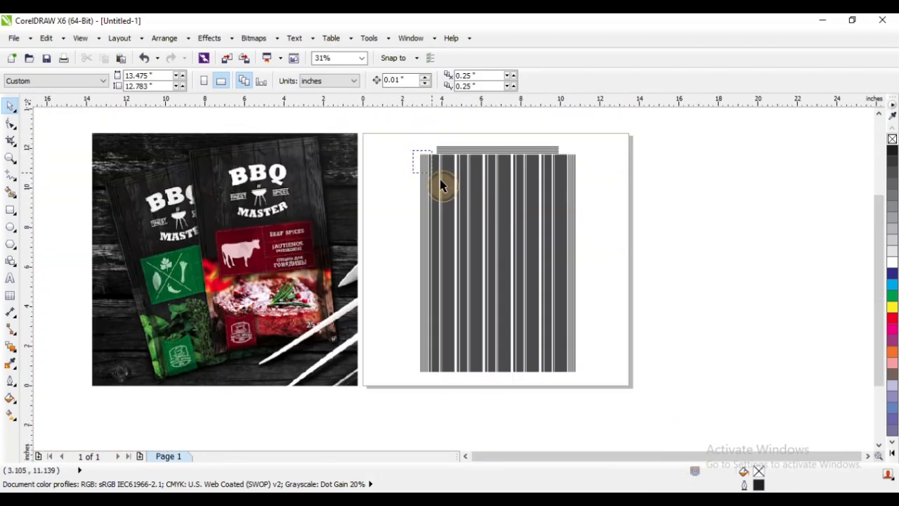
left_click_drag(441, 187, 602, 395)
left_click(347, 84)
left_click(433, 138)
Step: Set the top horizontal strip group's width to 7.848 inches and centre it horizontally on the panel
left_click(561, 191)
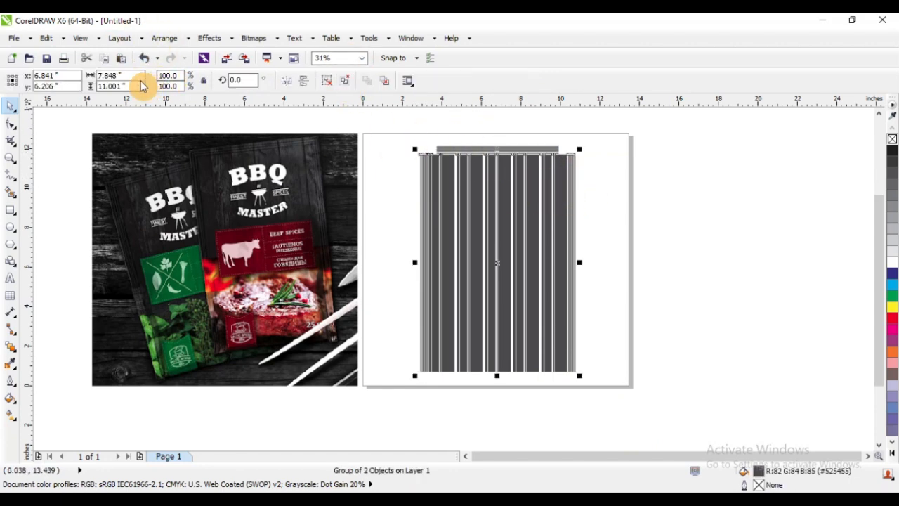
left_click_drag(412, 135, 585, 190)
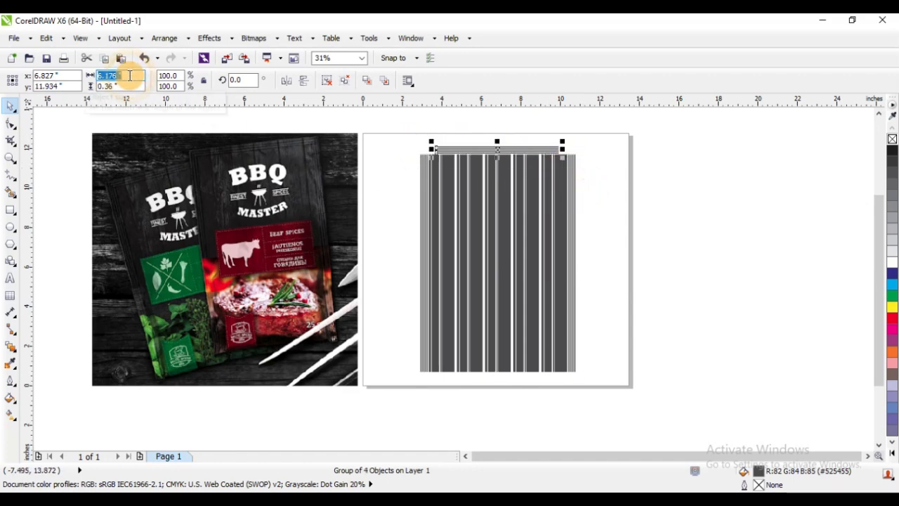
left_click(531, 191, "shift")
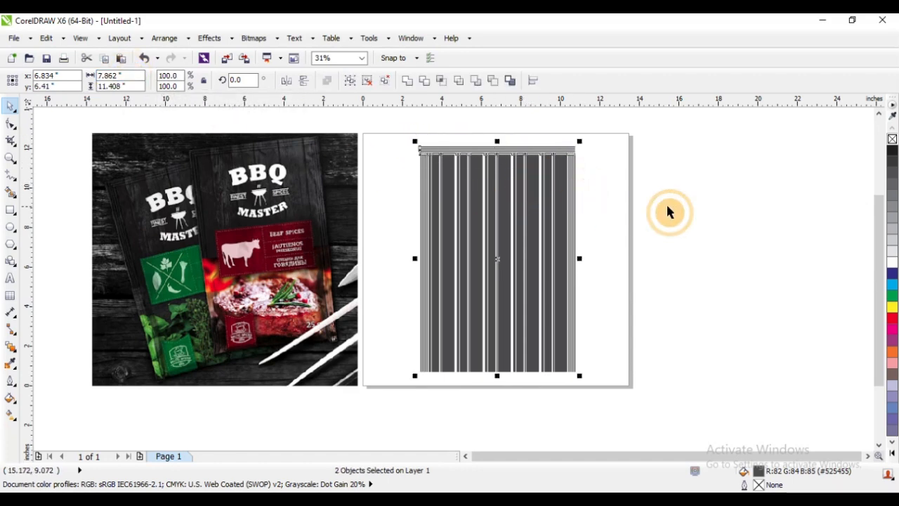
left_click(668, 212)
Step: Copy the top horizontal strip group straight down to just below the panel's bottom edge
left_click_drag(534, 153, 508, 305)
scroll(468, 314, "down", 5)
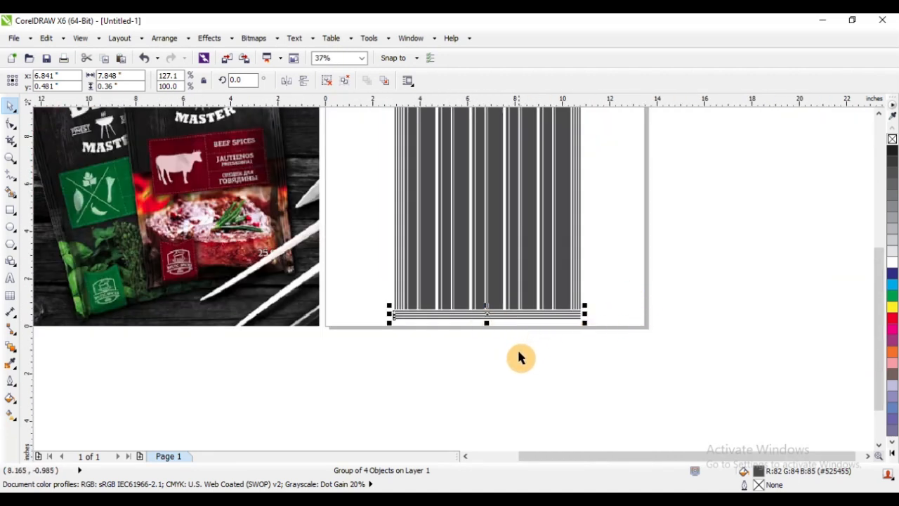
scroll(518, 206, "down", 1)
scroll(510, 203, "up", 3)
Step: Group the top and bottom strip sets and centre them vertically on the panel
left_click(503, 210, "shift")
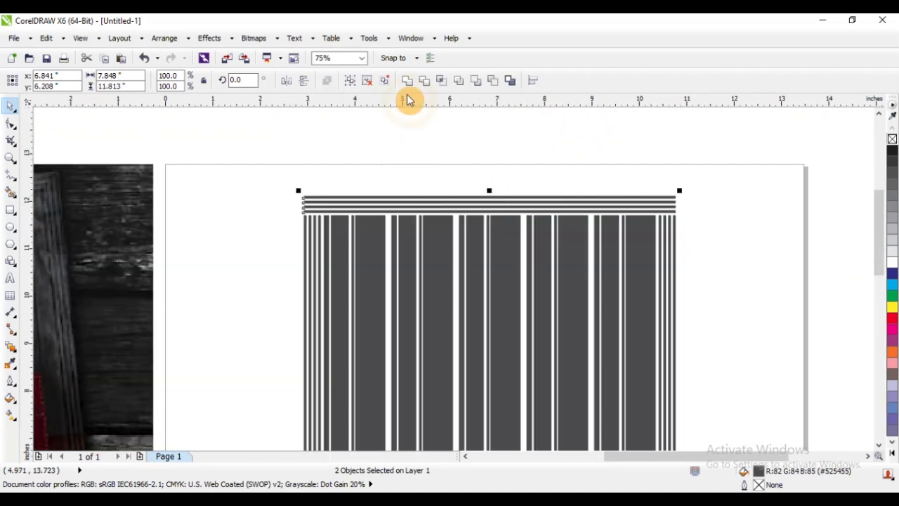
left_click(353, 82)
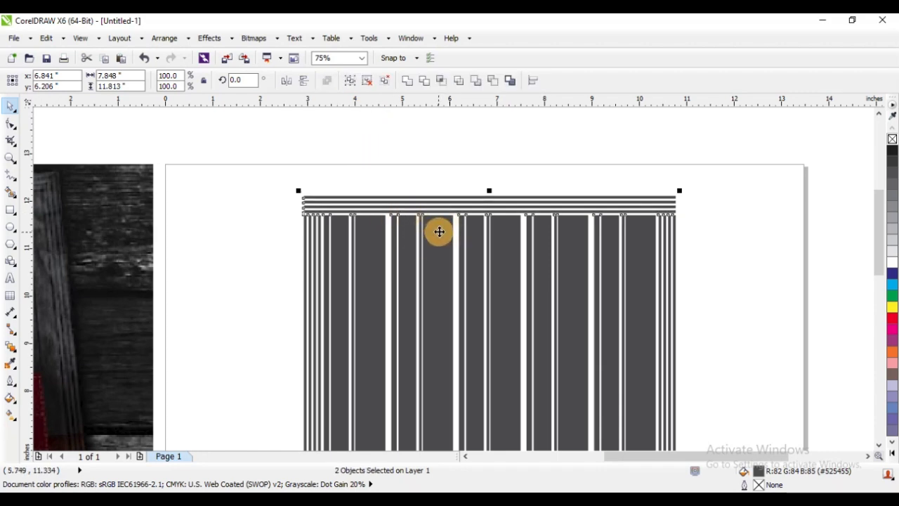
left_click(416, 154)
scroll(460, 160, "down", 2)
key("F2")
left_click_drag(252, 134, 640, 371)
key("F2")
left_click_drag(226, 134, 788, 426)
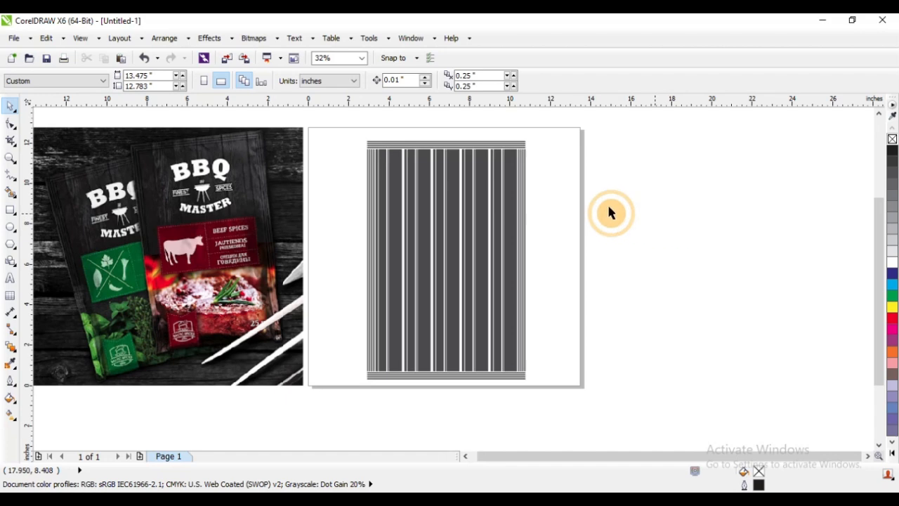
Step: Draw a rectangle about 2.5 by 3.7 inches beside the page and set its width to 7.848 inches
key("F6")
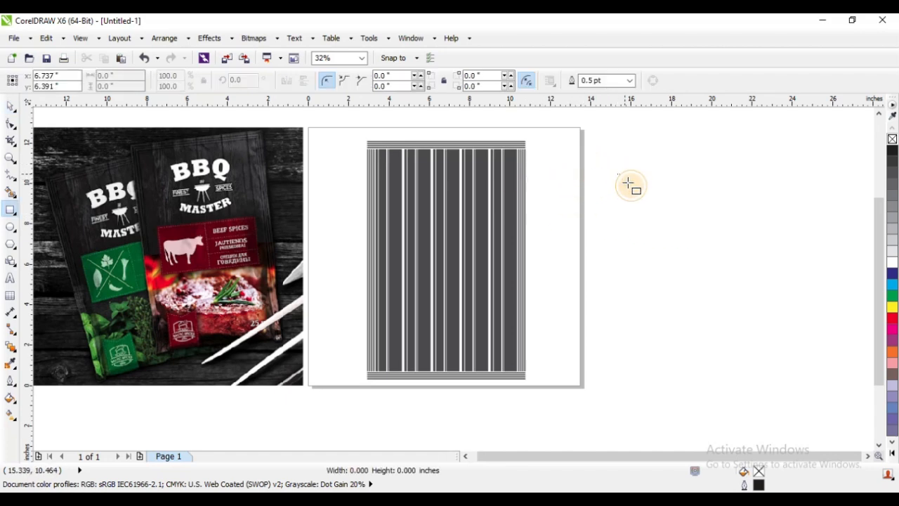
left_click_drag(617, 174, 668, 247)
left_click(410, 173)
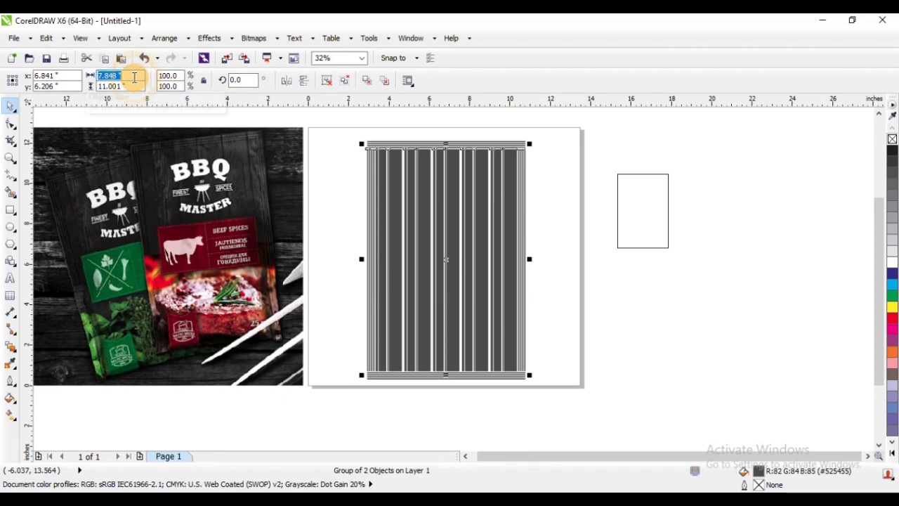
left_click(640, 195)
left_click(110, 76)
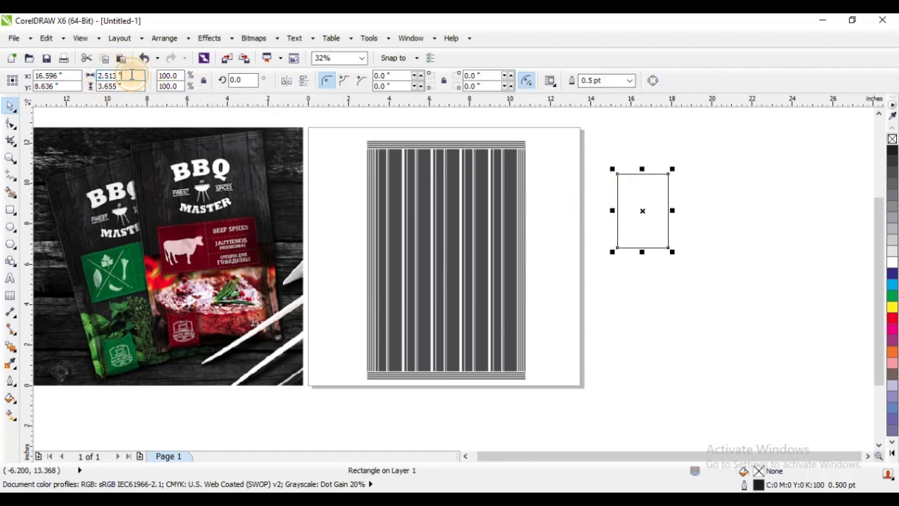
type("7.848")
key("Return")
Step: Set the rectangle's height to 11.001 inches, the same as the vertical strip group
left_click(502, 221)
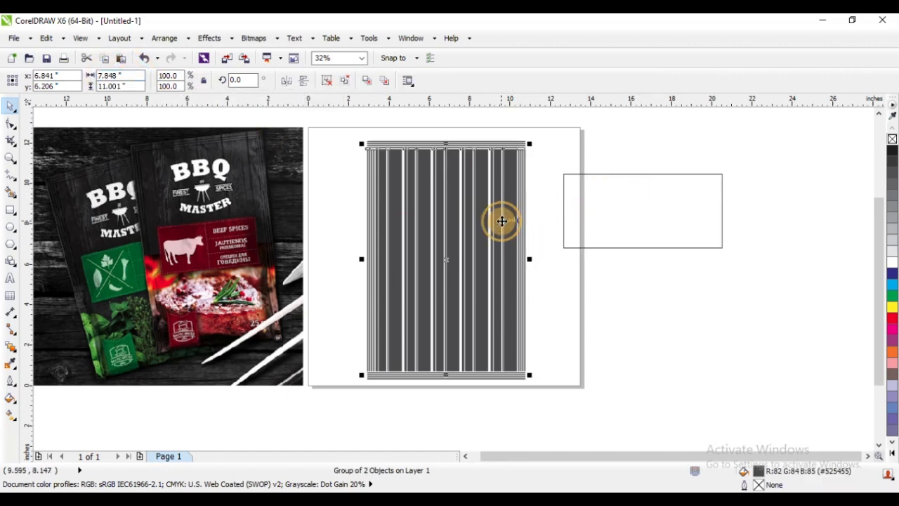
left_click(128, 86)
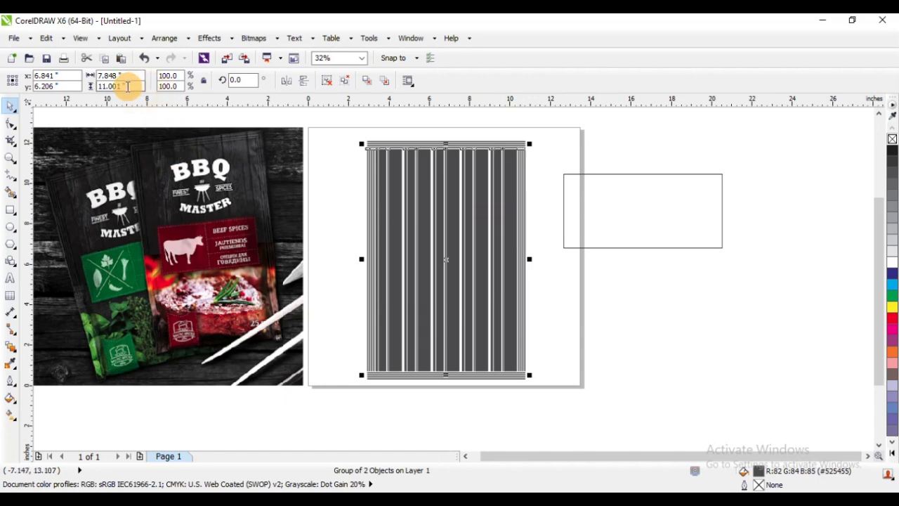
left_click(668, 198)
double_click(132, 86)
type("11.001 \"")
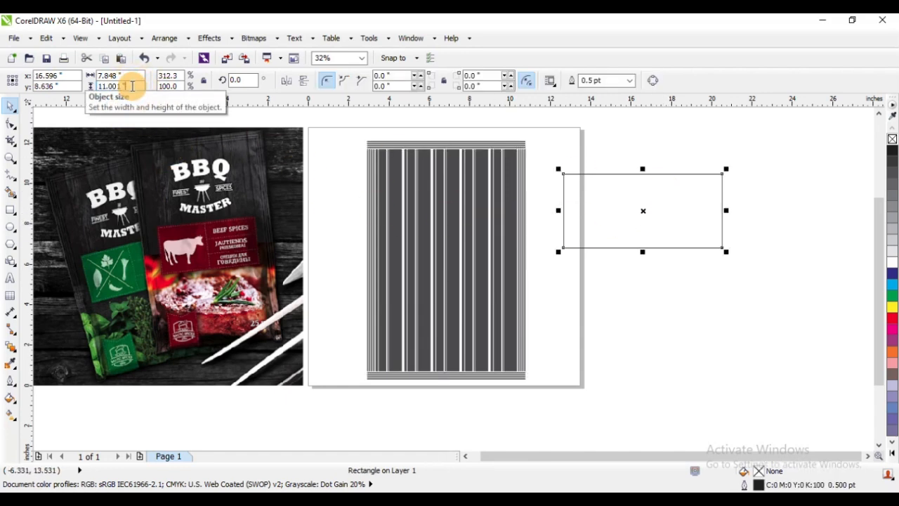
key("Return")
Step: Centre the rectangle horizontally and vertically on the striped panel
left_click(492, 216, "shift")
key("c")
key("e")
left_click(569, 194)
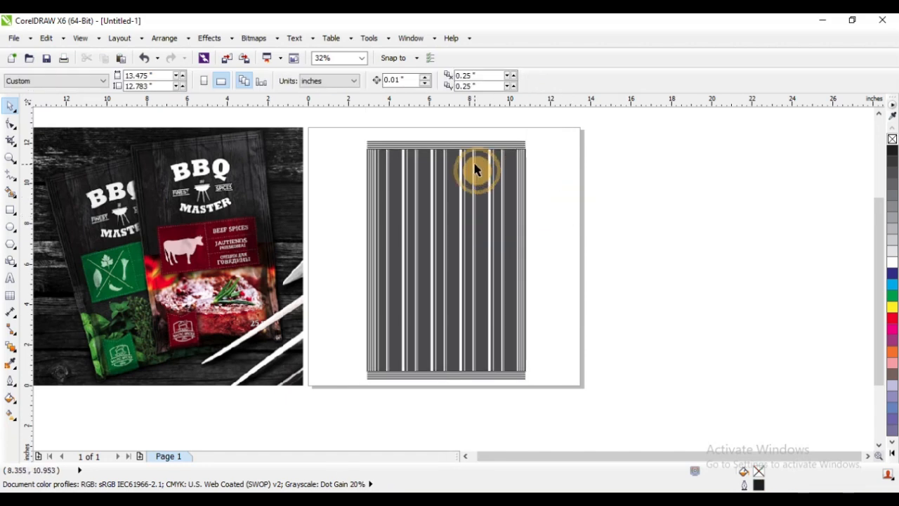
Step: Try moving the striped panel aside, then undo that move along with the rectangle's centring and height change
left_click_drag(476, 167, 582, 165)
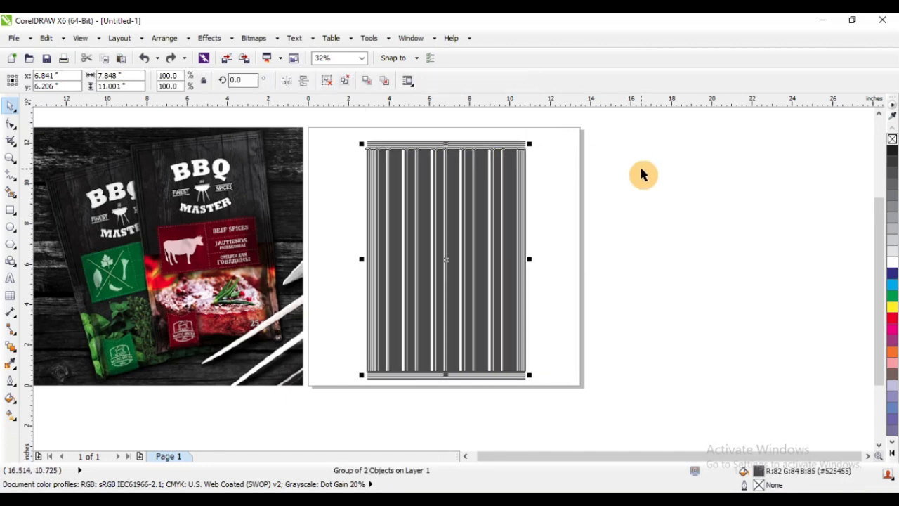
key("ctrl+z")
key("ctrl+z")
key("ctrl+z")
key("ctrl+z")
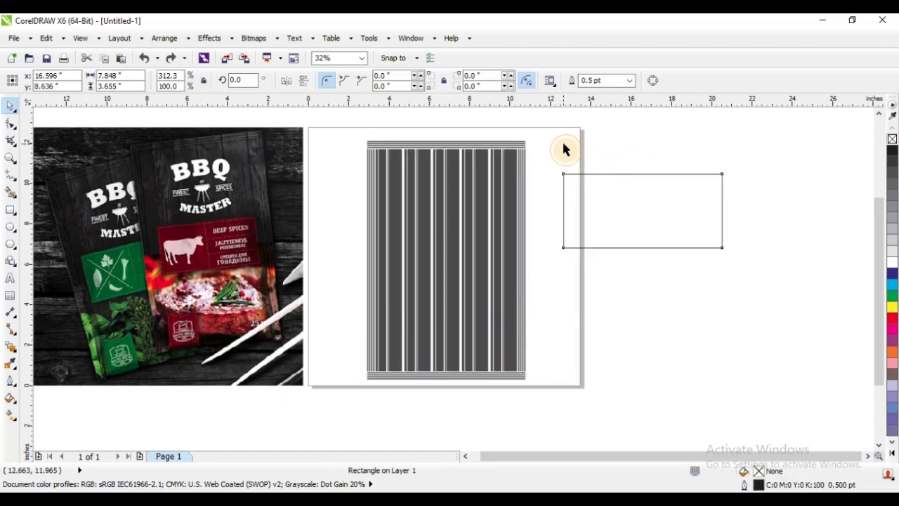
left_click(566, 149)
Step: Try moving the vertical strip group off the panel, then undo the move
left_click_drag(360, 132, 554, 415)
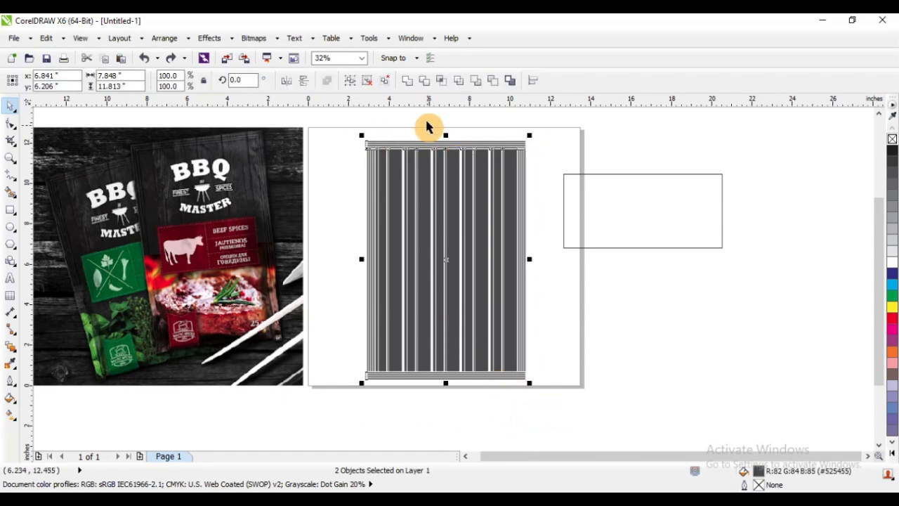
left_click(358, 151)
left_click_drag(390, 167, 342, 213)
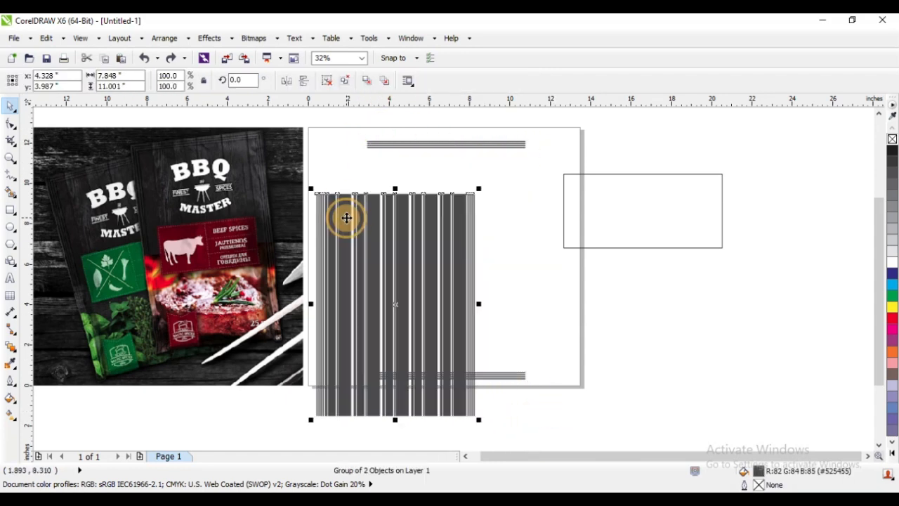
key("ctrl+z")
Step: Ungroup all the strips of the panel and regroup them as one single group
left_click_drag(346, 127, 548, 416)
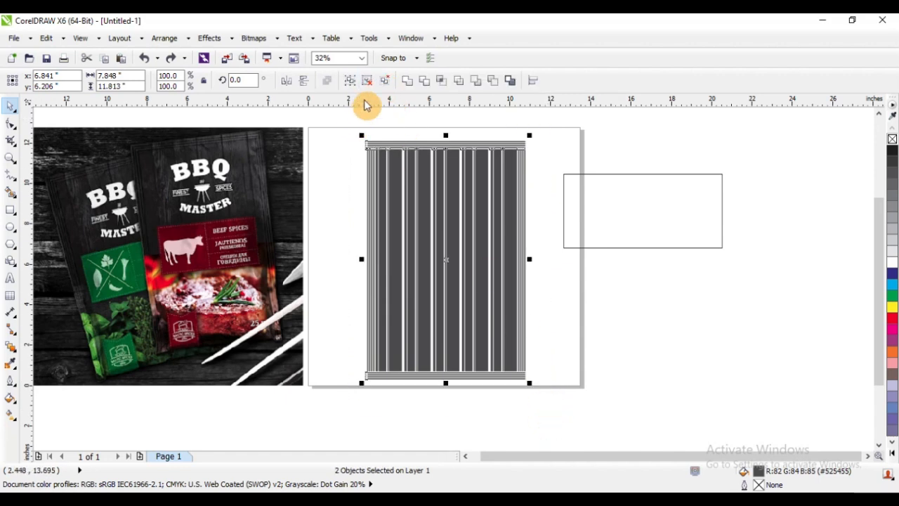
left_click(385, 82)
left_click(350, 80)
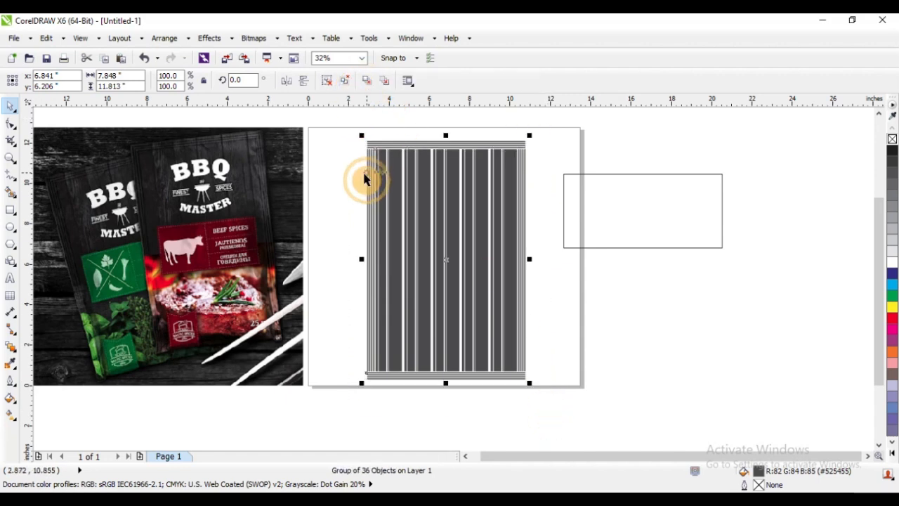
left_click_drag(363, 171, 449, 197)
key("p")
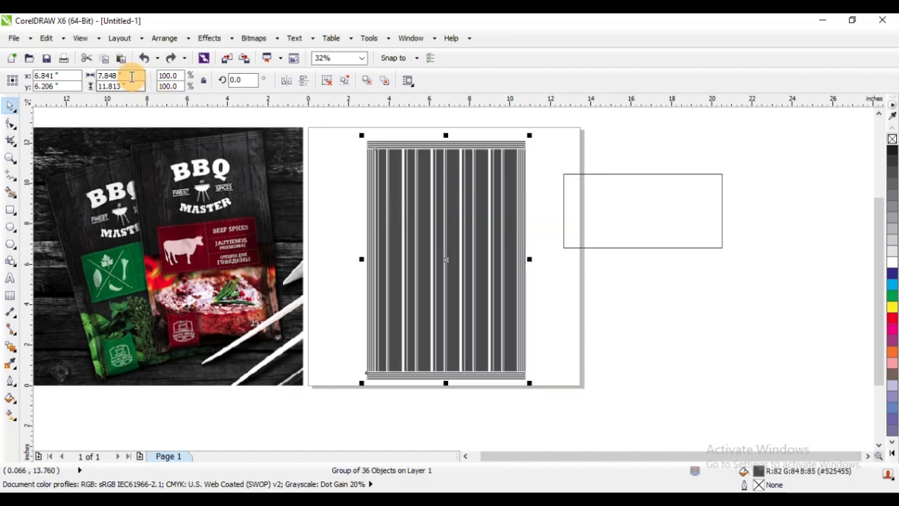
Step: Set the height of the rectangle beside the page to 11.813 inches, matching the striped panel
left_click(626, 209)
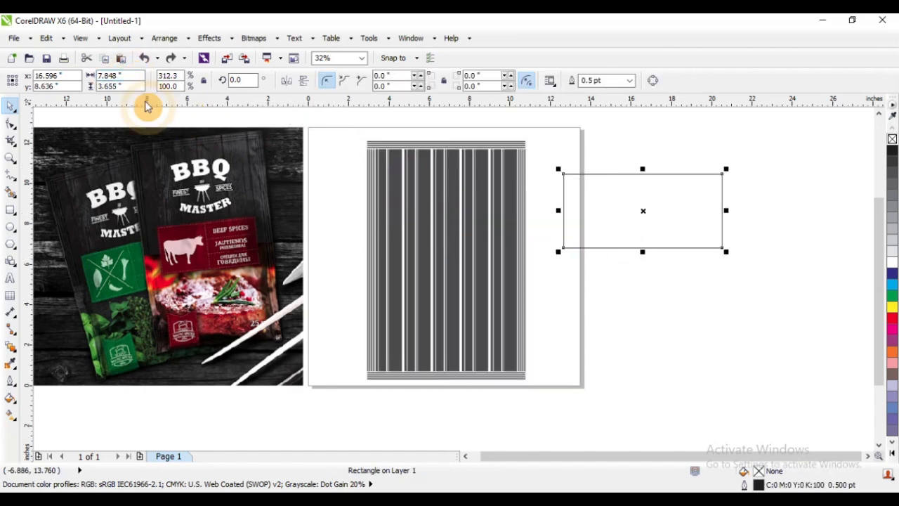
left_click(437, 241)
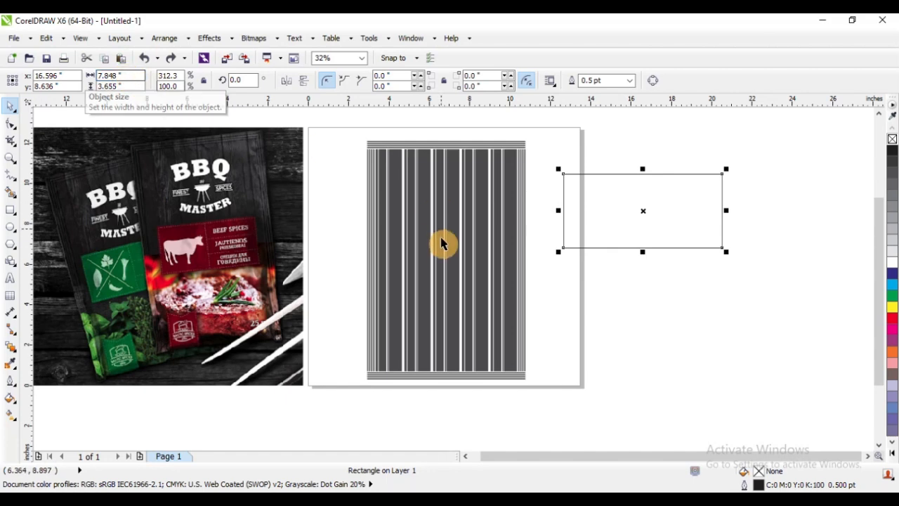
double_click(124, 86)
left_click(688, 215)
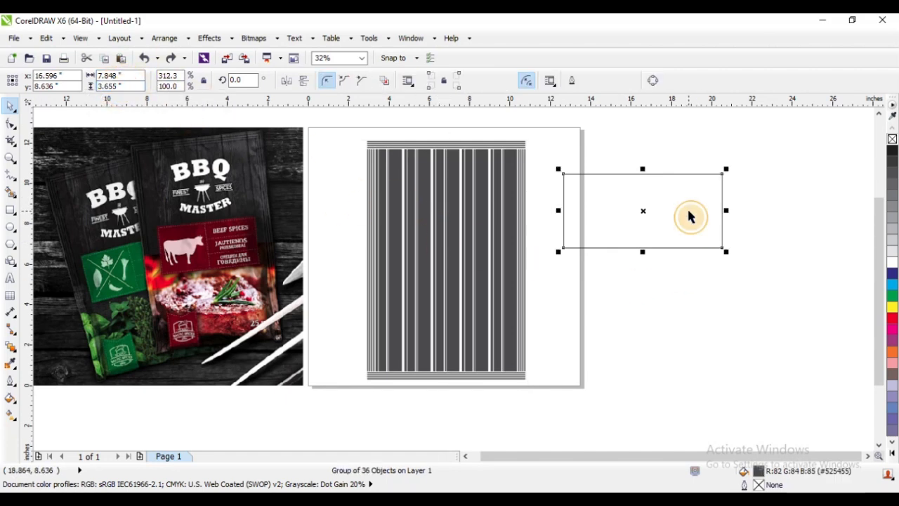
double_click(129, 87)
type("11.813 \"")
key("Return")
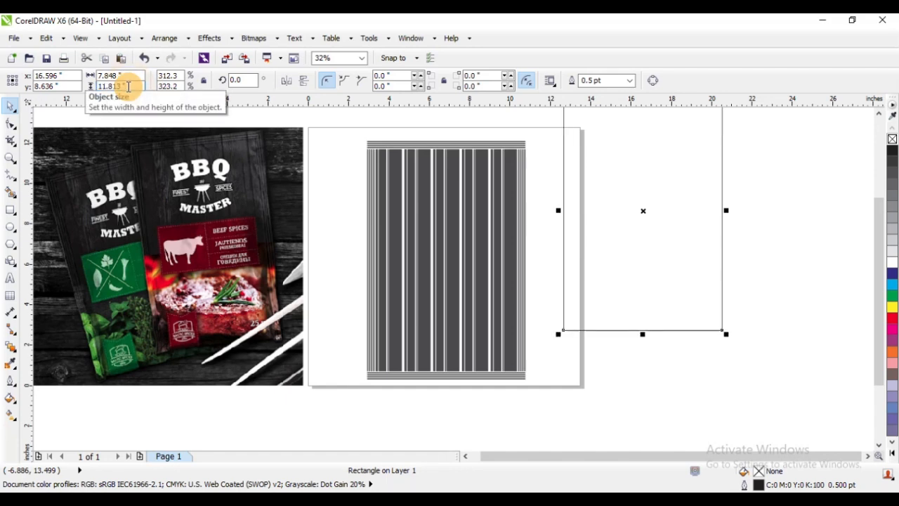
Step: Centre the rectangle horizontally and vertically on the striped panel
left_click(498, 228, "shift")
key("c")
key("e")
left_click(614, 201)
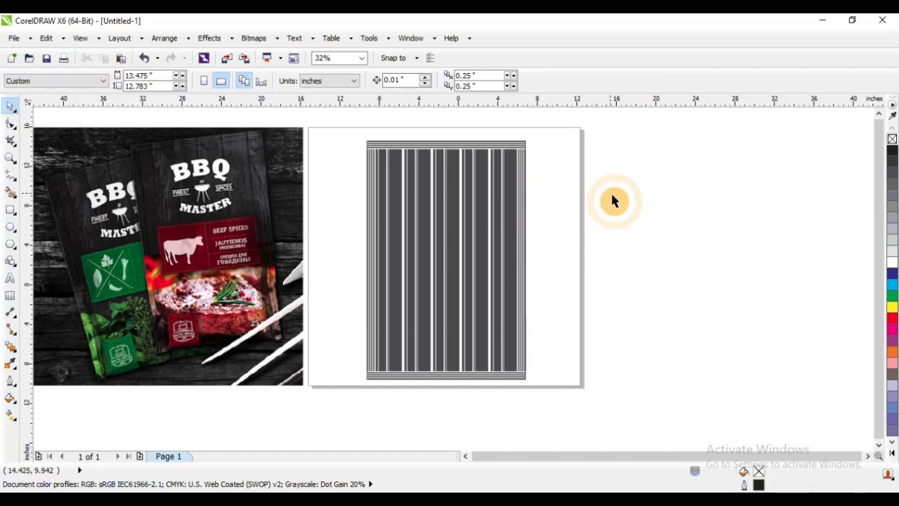
Step: Shrink the rectangle's height symmetrically to 11.001 inches so its edges meet the ends of the vertical strips
scroll(614, 201, "down", 2)
left_click_drag(340, 151, 624, 315)
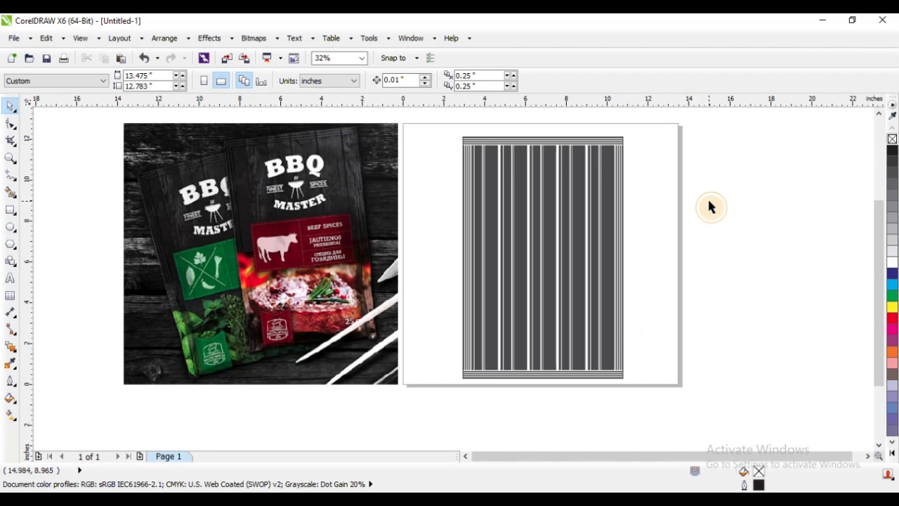
left_click_drag(291, 125, 731, 207)
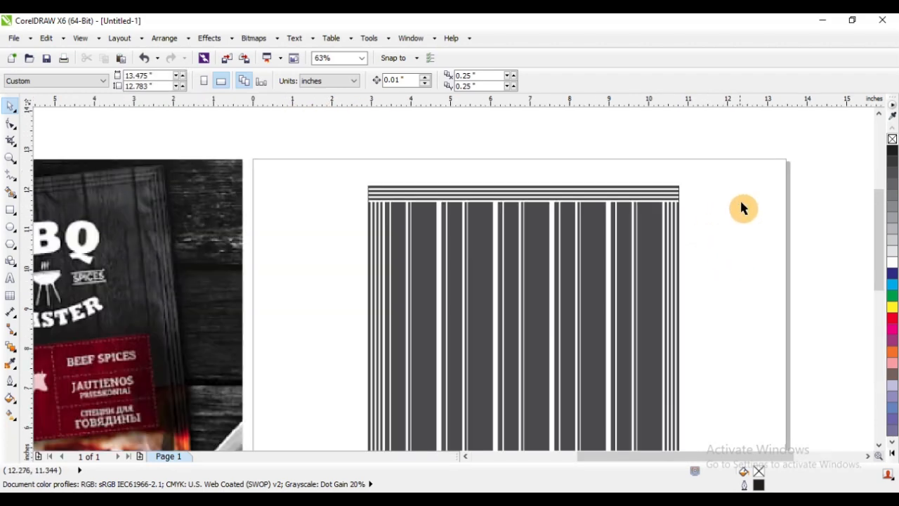
left_click_drag(587, 197, 698, 192)
key("ctrl+z")
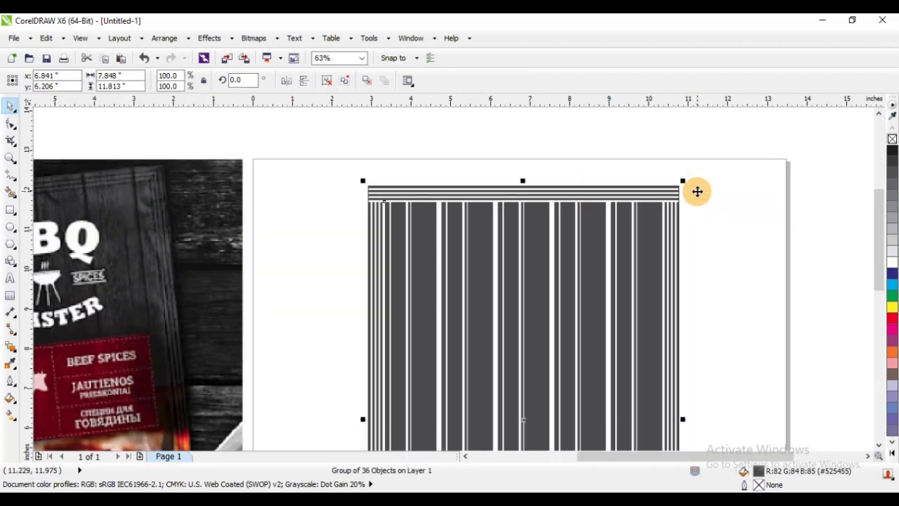
left_click(695, 192)
key("F3")
key("F2")
left_click_drag(407, 153, 700, 231)
key("ctrl+z")
scroll(633, 212, "up", 2)
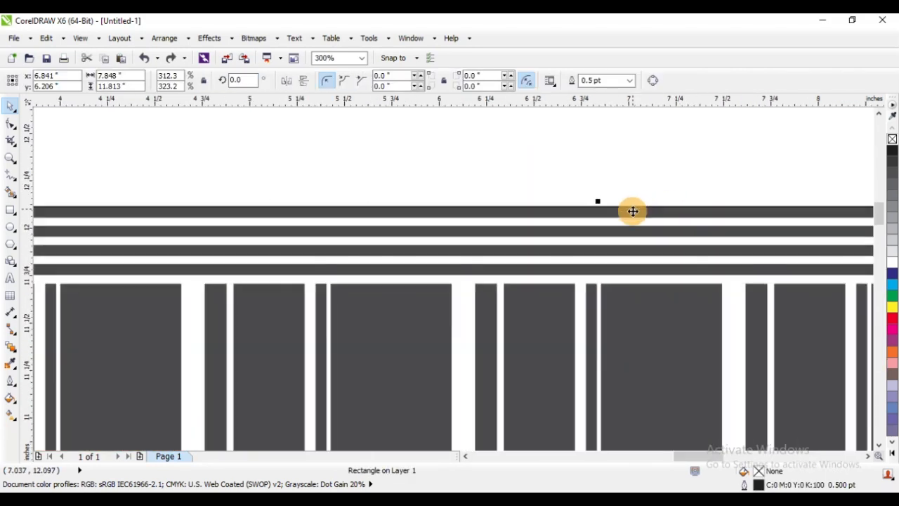
left_click_drag(601, 205, 620, 281)
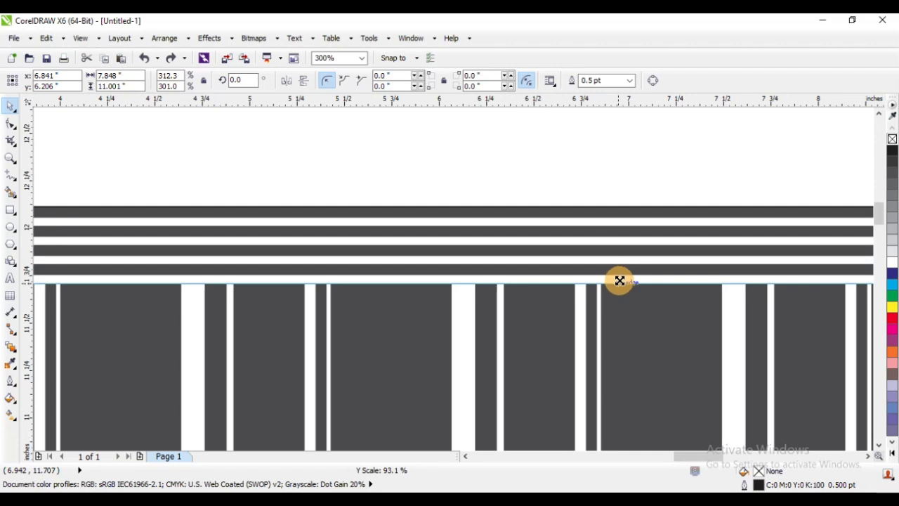
scroll(470, 186, "down", 4)
scroll(469, 186, "down", 1)
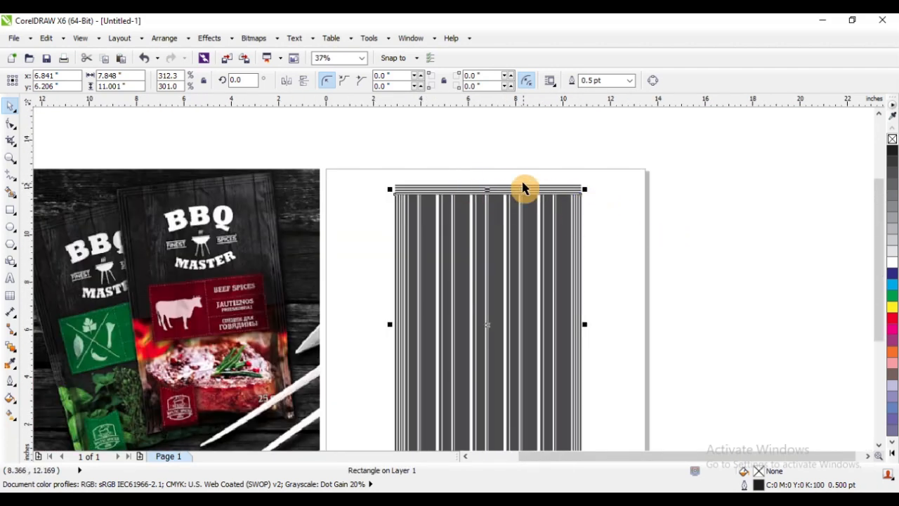
Step: Narrow the rectangle to 0.42 inches wide so it covers only the thin strips along the panel's right edge
scroll(523, 186, "down", 1)
key("F2")
left_click_drag(405, 162, 606, 356)
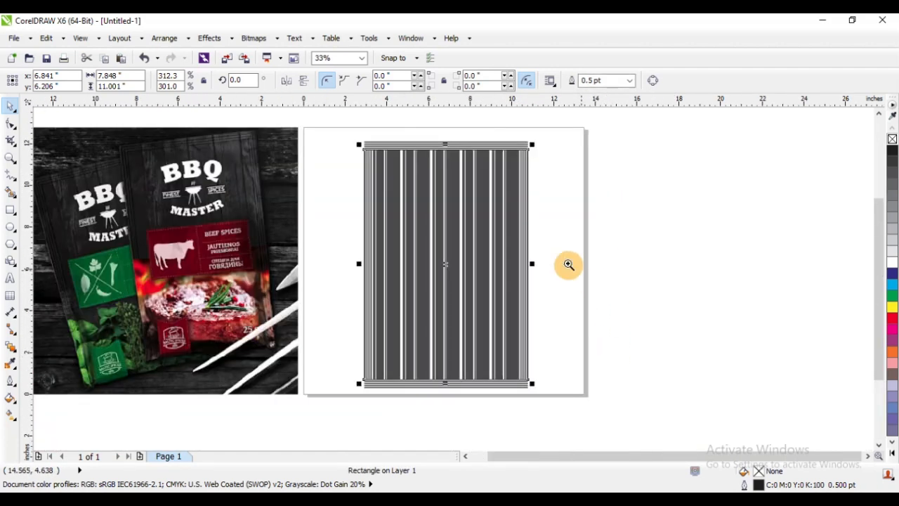
left_click_drag(339, 226, 599, 302)
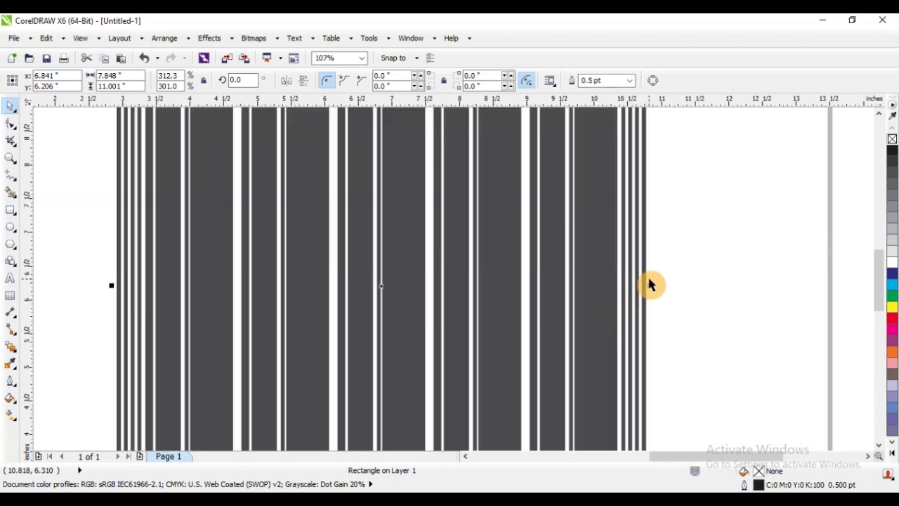
left_click_drag(648, 286, 701, 270)
key("ctrl+z")
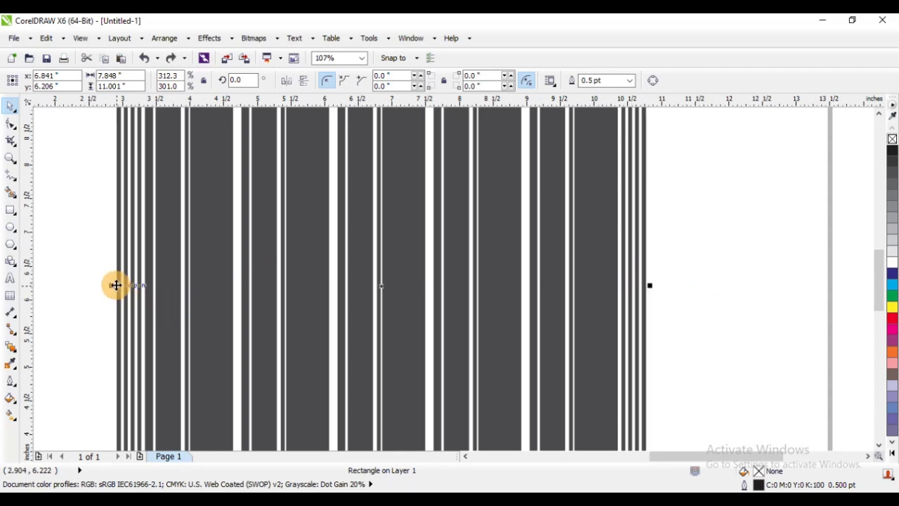
left_click_drag(113, 284, 616, 301)
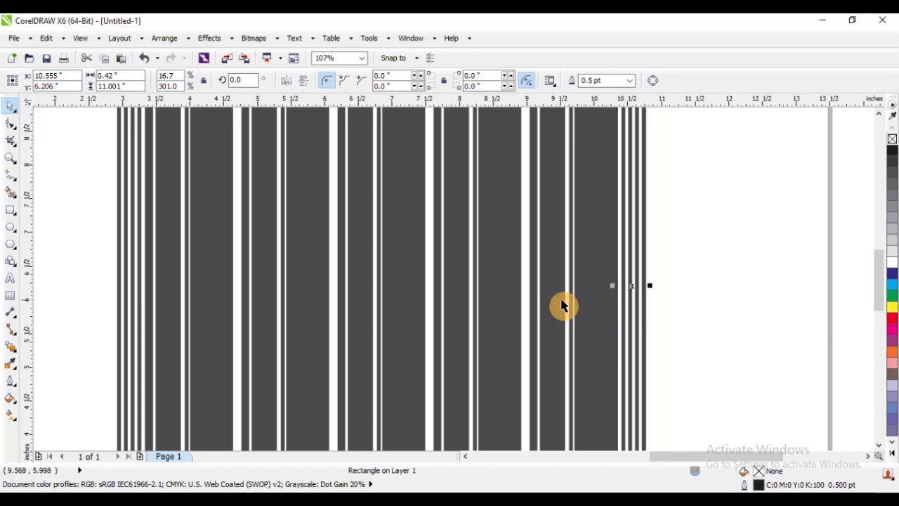
scroll(564, 306, "down", 4)
scroll(601, 313, "up", 3)
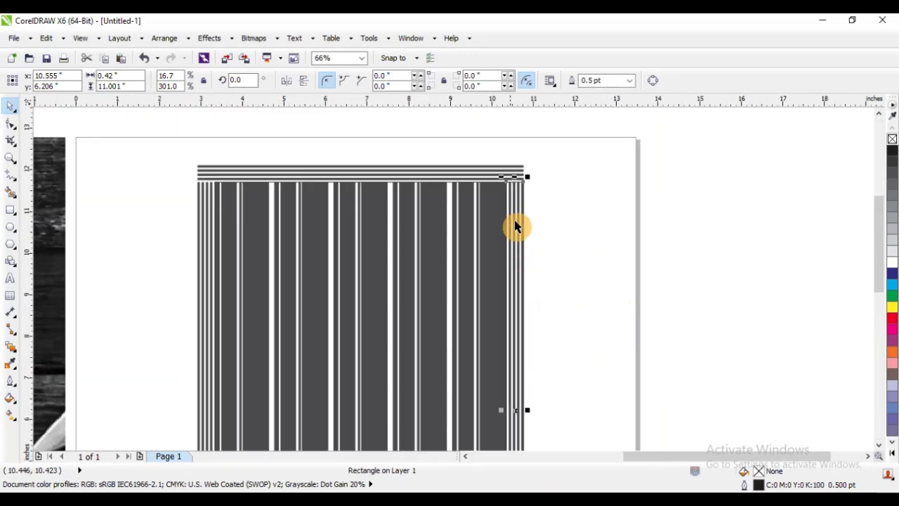
scroll(517, 226, "up", 2)
Step: Try a black fill on the narrow rectangle, then undo the fill and the narrowing
left_click(892, 150)
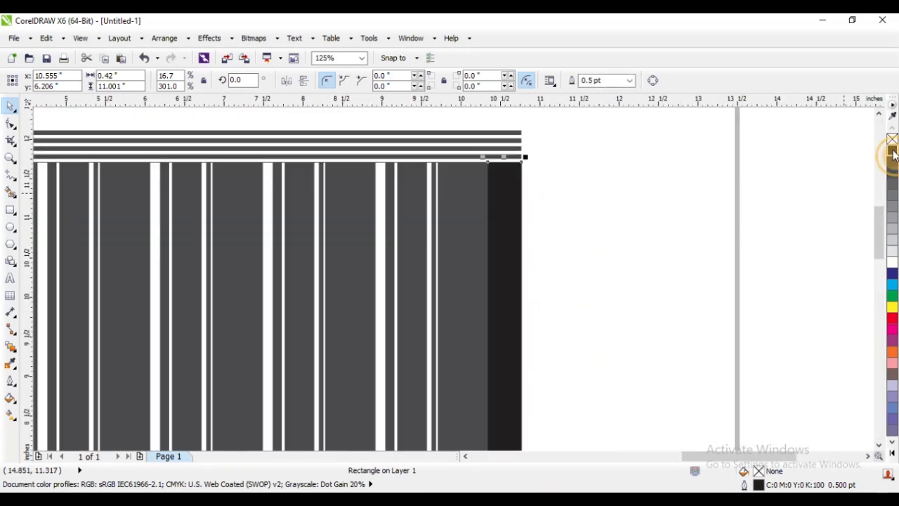
left_click(687, 156)
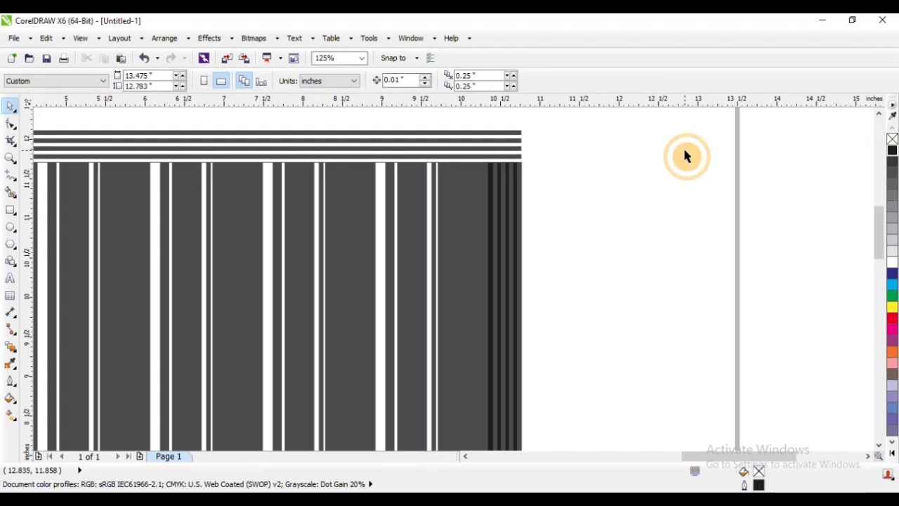
scroll(684, 174, "down", 4)
left_click_drag(593, 223, 696, 409)
scroll(584, 163, "up", 1)
key("ctrl+z")
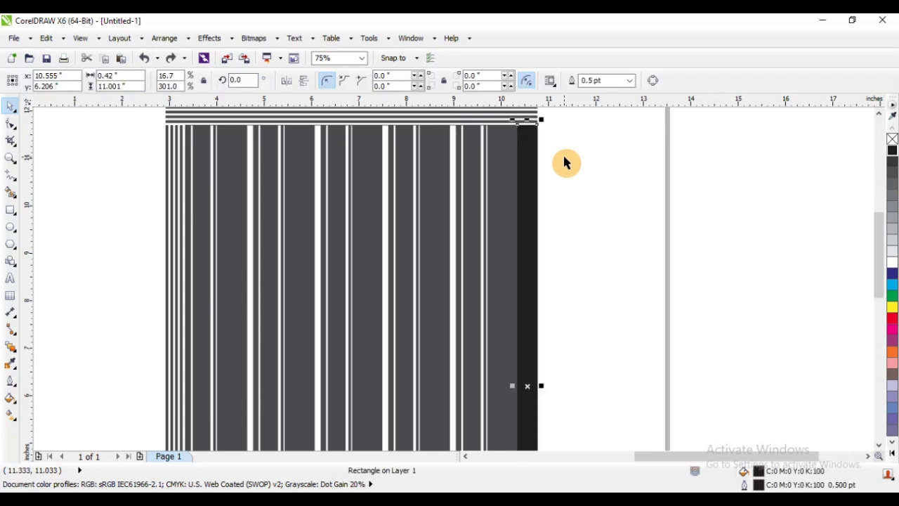
key("ctrl+z")
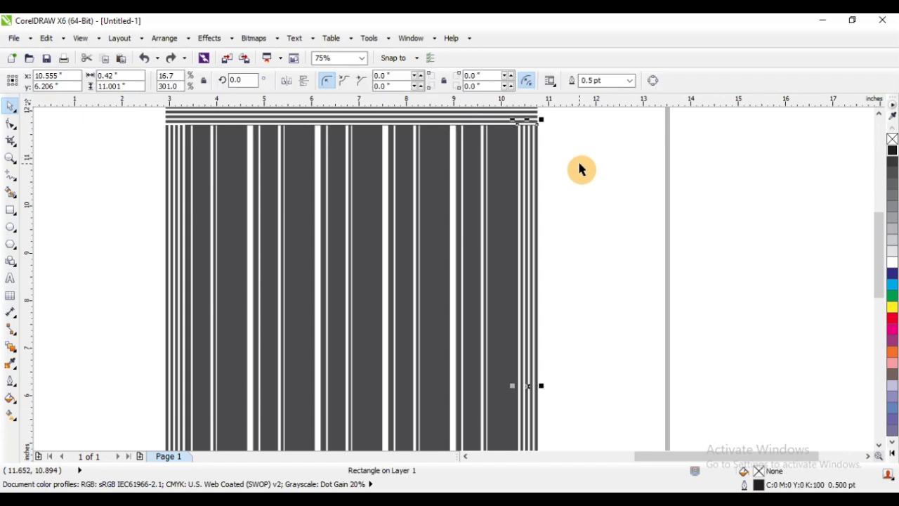
key("ctrl+z")
Step: Extend the rectangle's height symmetrically to 11.813 inches and fill it black behind the strips
scroll(562, 166, "down", 2)
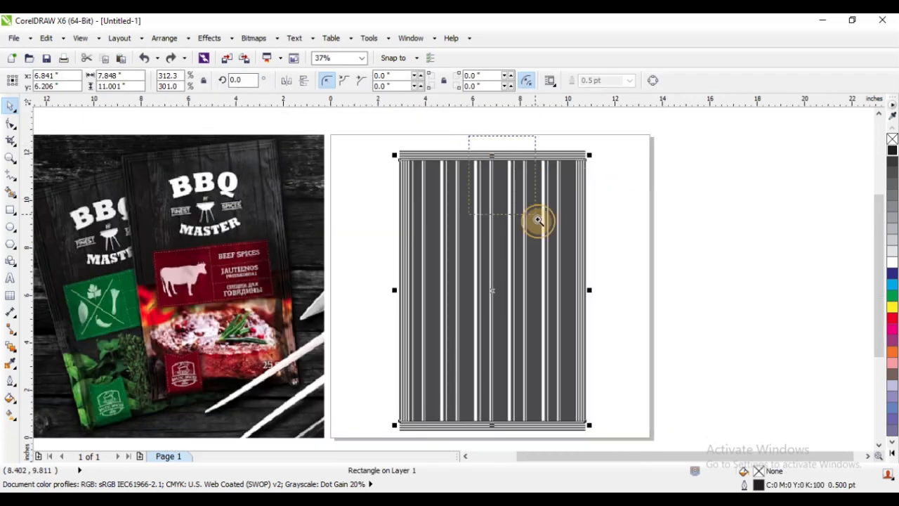
scroll(536, 217, "up", 4)
left_click_drag(405, 196, 428, 160)
scroll(781, 159, "down", 4)
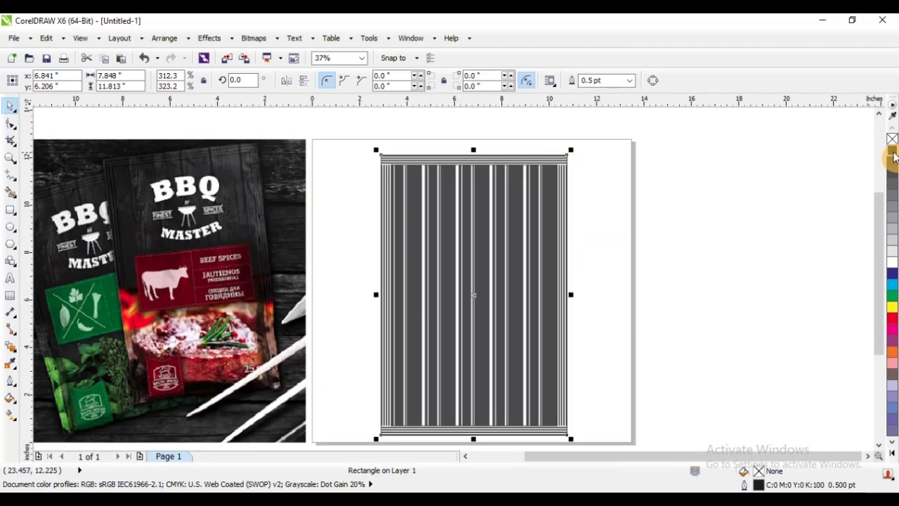
left_click(893, 151)
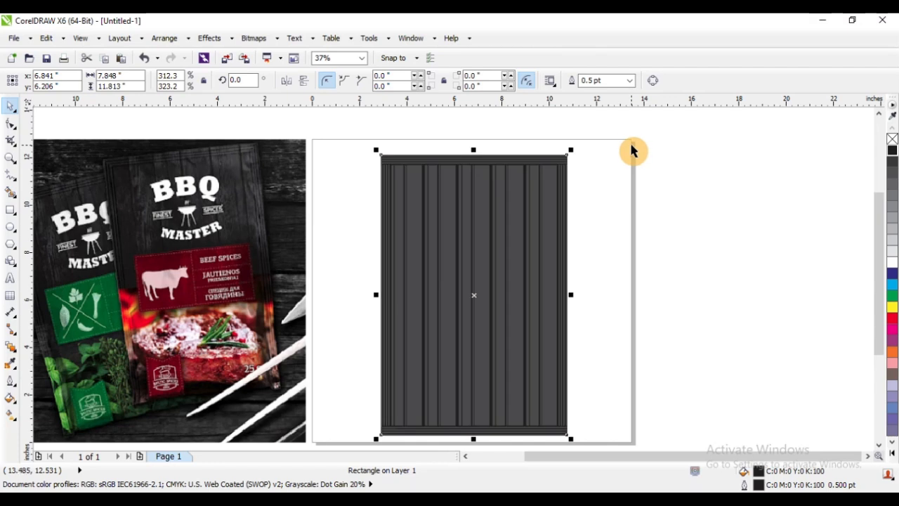
left_click(632, 150)
scroll(425, 151, "up", 4)
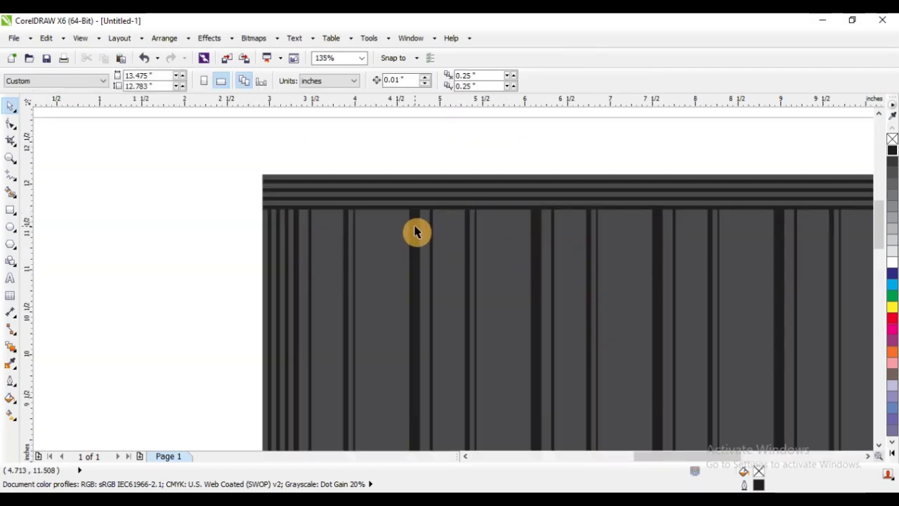
Step: Make a 7.008 by 11.001 inch inner rectangle centred on the panel and move it to the right of the page
left_click_drag(415, 226, 405, 179)
key("ctrl+z")
scroll(447, 163, "down", 3)
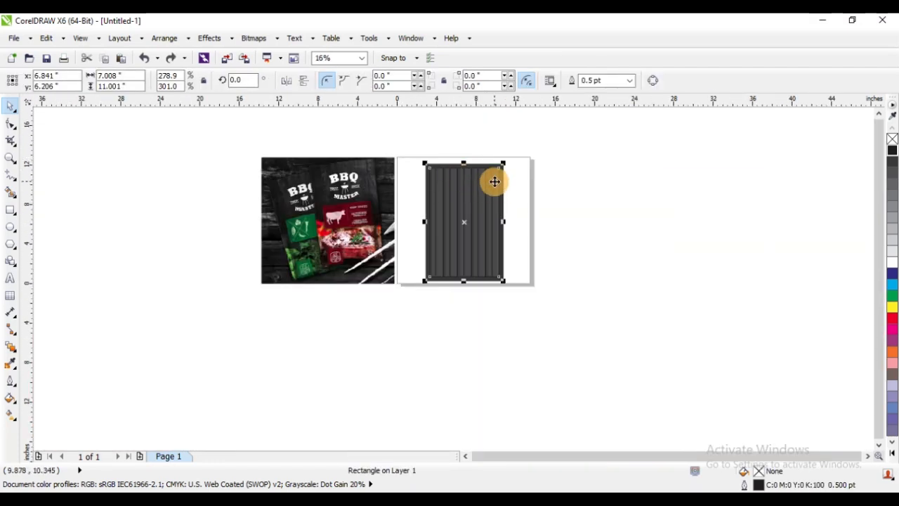
scroll(532, 294, "up", 2)
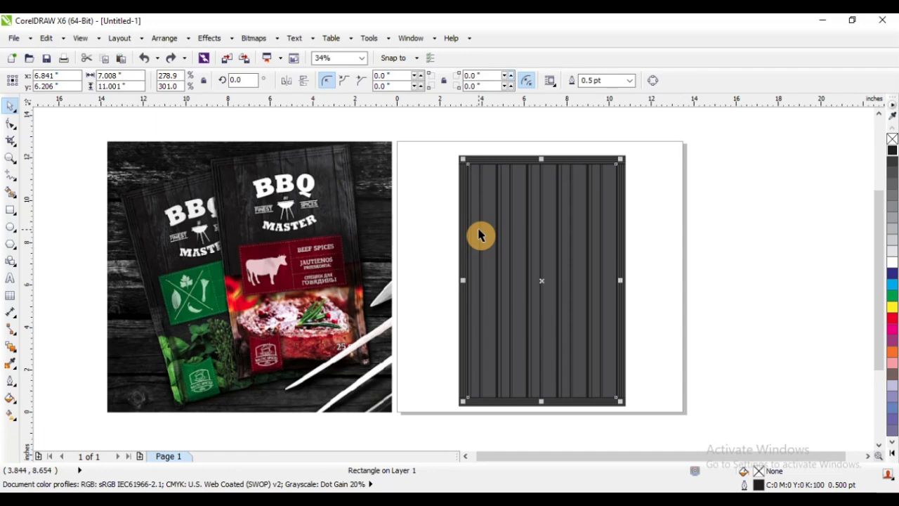
left_click_drag(545, 281, 738, 281)
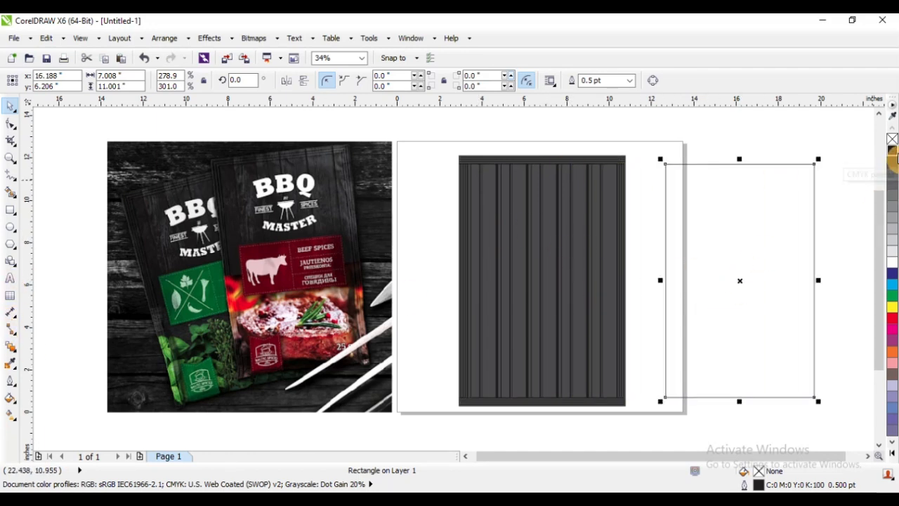
Step: Fill the inner rectangle black and apply a 2 by 2 rectangular mesh fill with 60% black at its centre
left_click(893, 151)
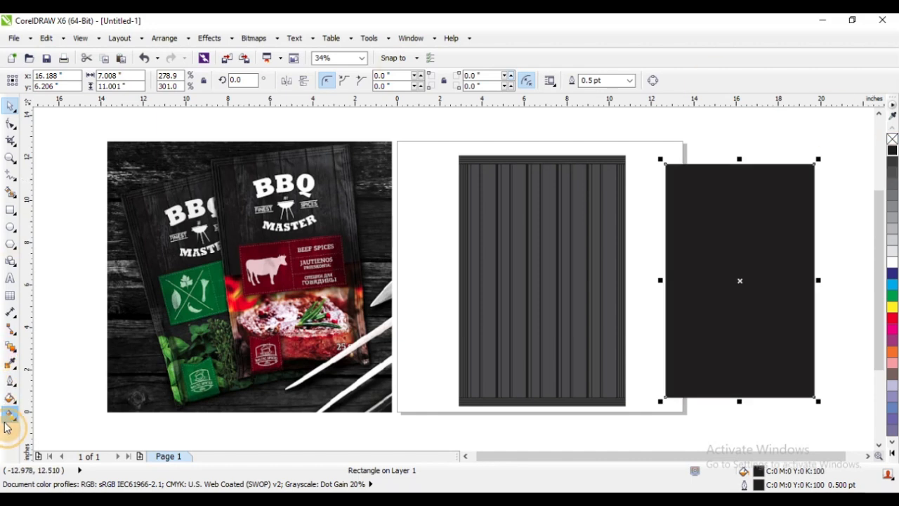
left_click_drag(7, 427, 70, 427)
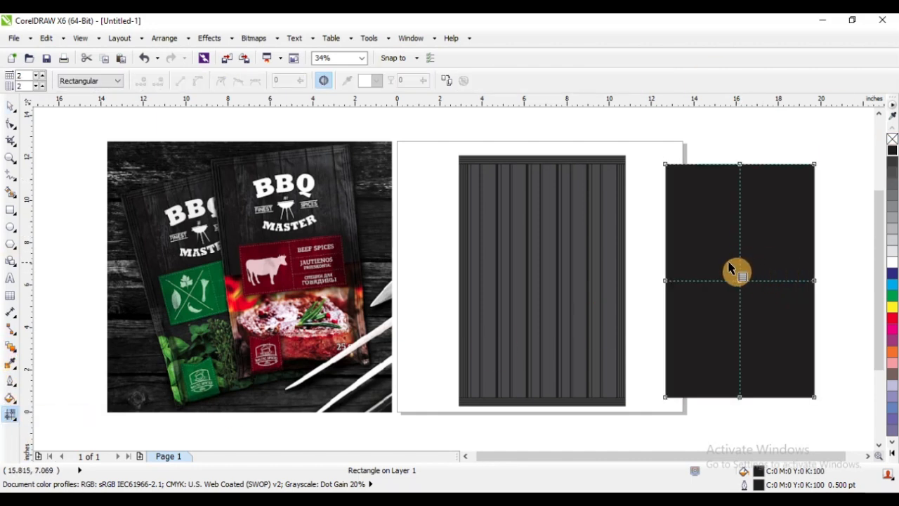
left_click(892, 195)
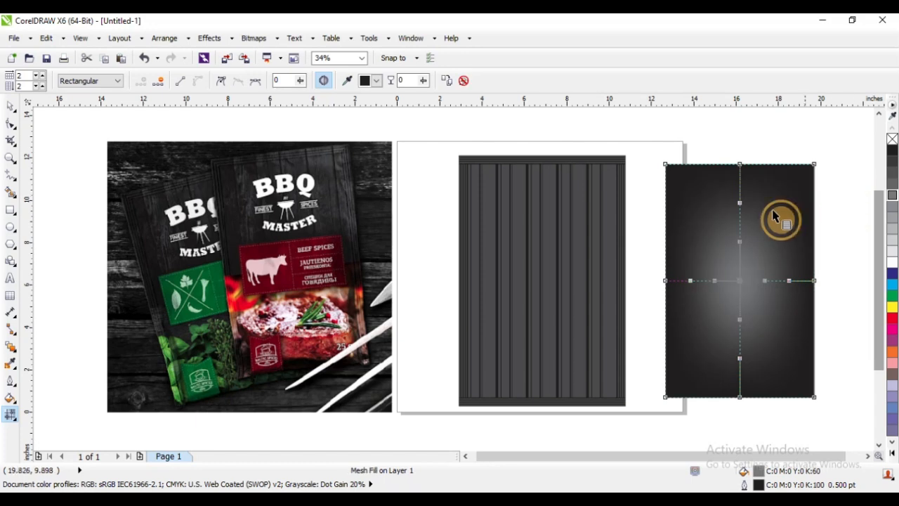
Step: Add two mesh nodes to the shaded rectangle, coloured 80% black near its upper centre and 40% black at its right middle
double_click(737, 189)
left_click(891, 195)
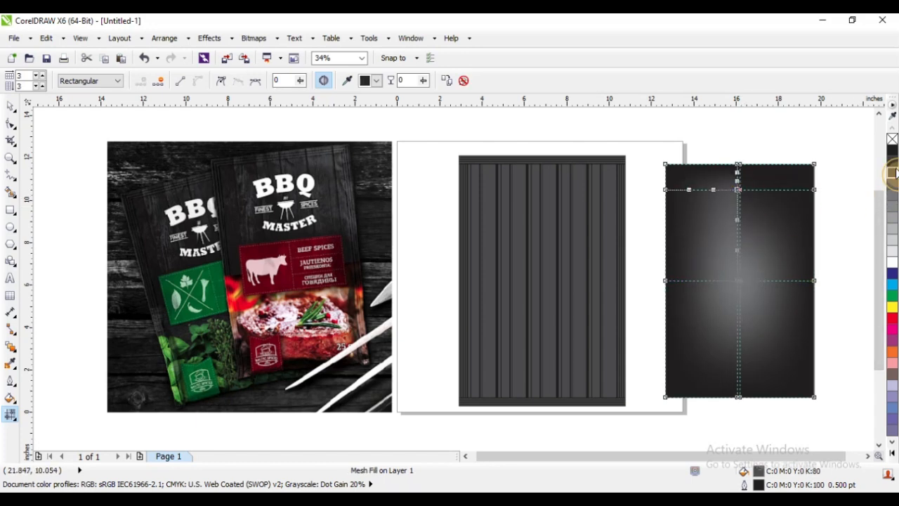
double_click(783, 285)
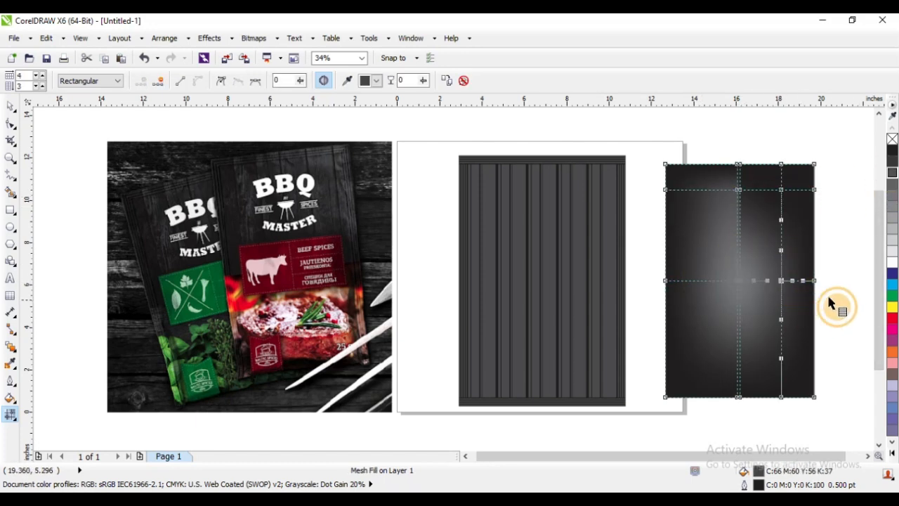
left_click(893, 221)
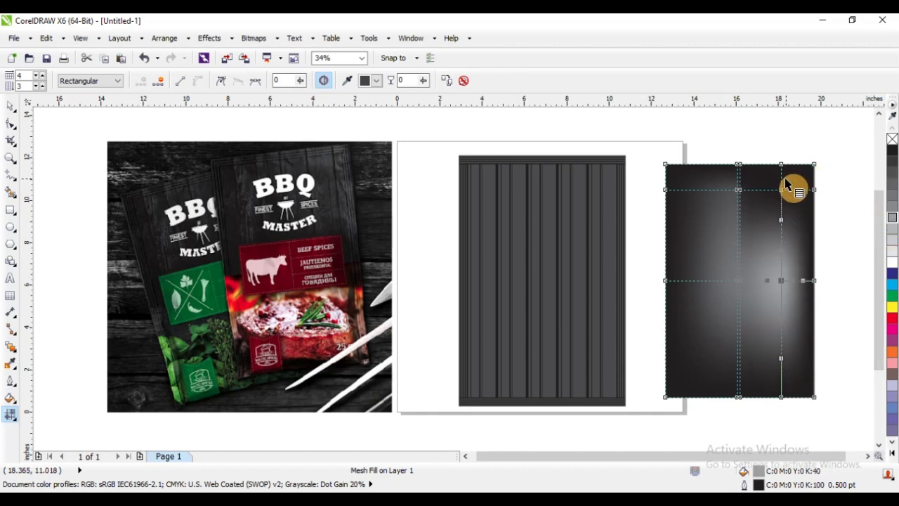
key("space")
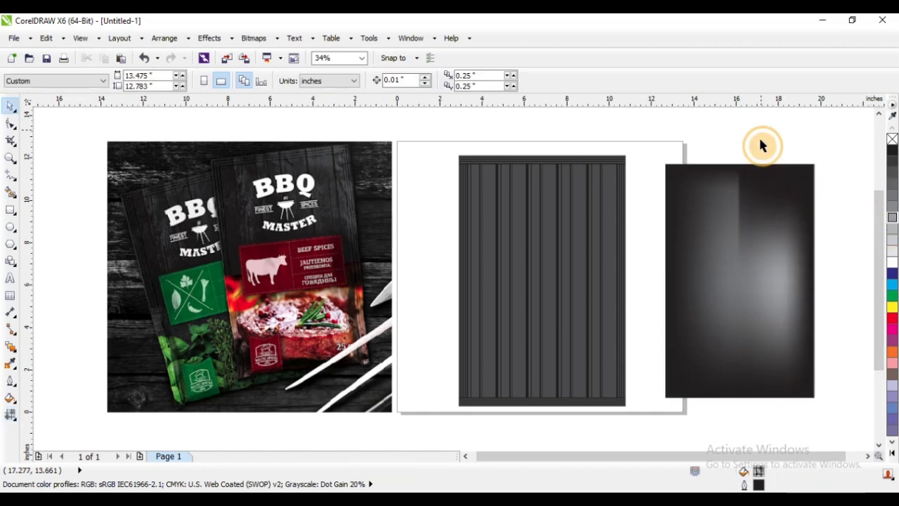
Step: Centre the mesh-shaded rectangle on the strip panel and inspect its fit inside the striped border
left_click(744, 209)
left_click(578, 190, "shift")
key("c")
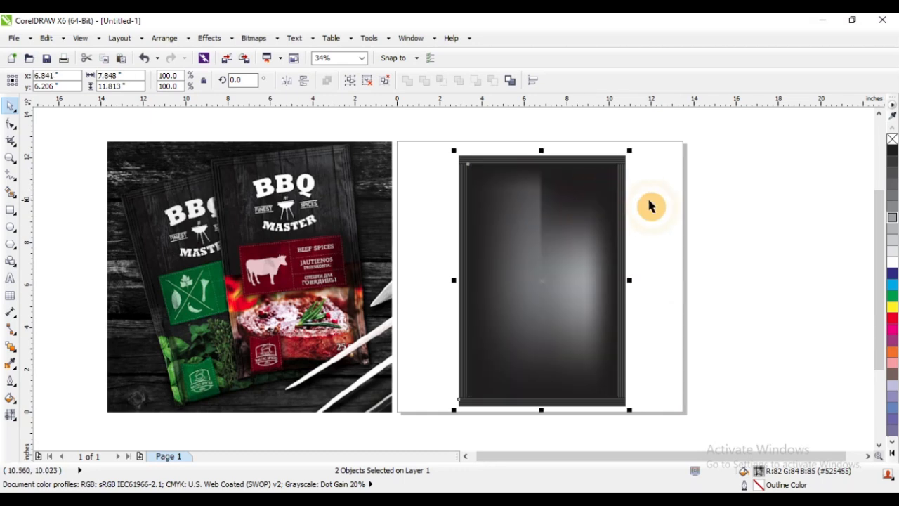
left_click(665, 198)
left_click_drag(551, 195, 571, 161)
scroll(570, 162, "up", 3)
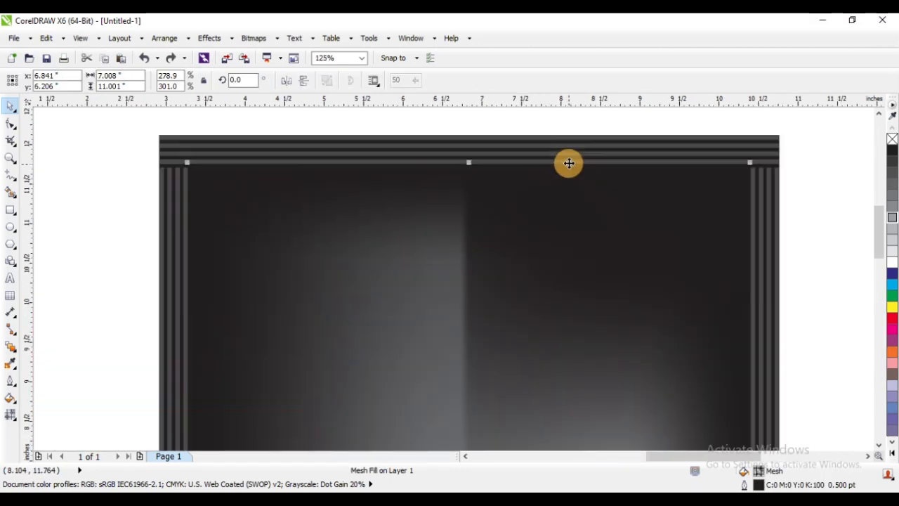
scroll(564, 168, "down", 3)
key("Escape")
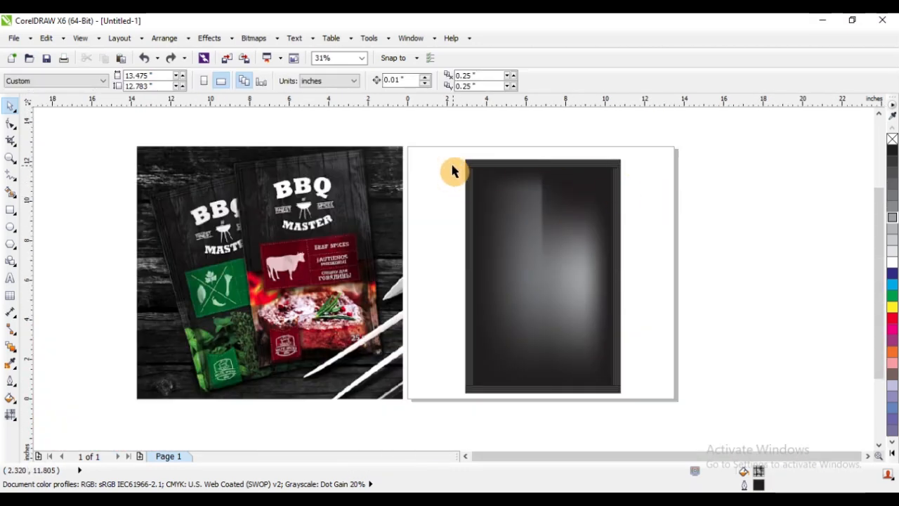
Step: Send the mesh-shaded rectangle to the back and inspect the strips at the panel's upper-right corner
left_click_drag(452, 168, 623, 439)
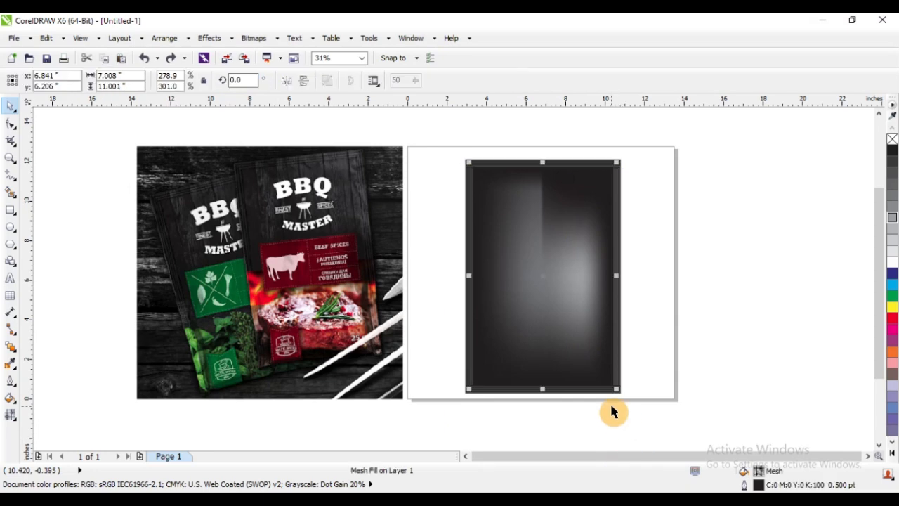
left_click(687, 279)
left_click(561, 209)
key("shift+Page_Down")
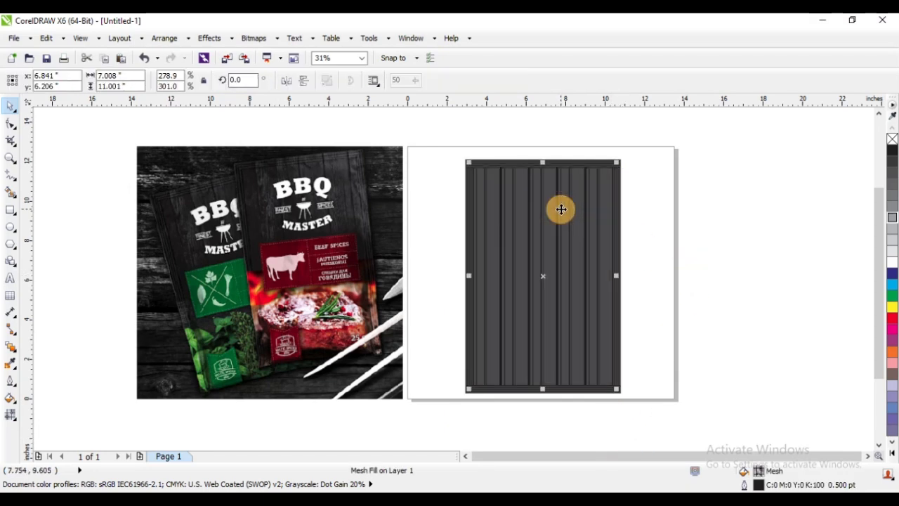
left_click(640, 151)
scroll(616, 161, "up", 4)
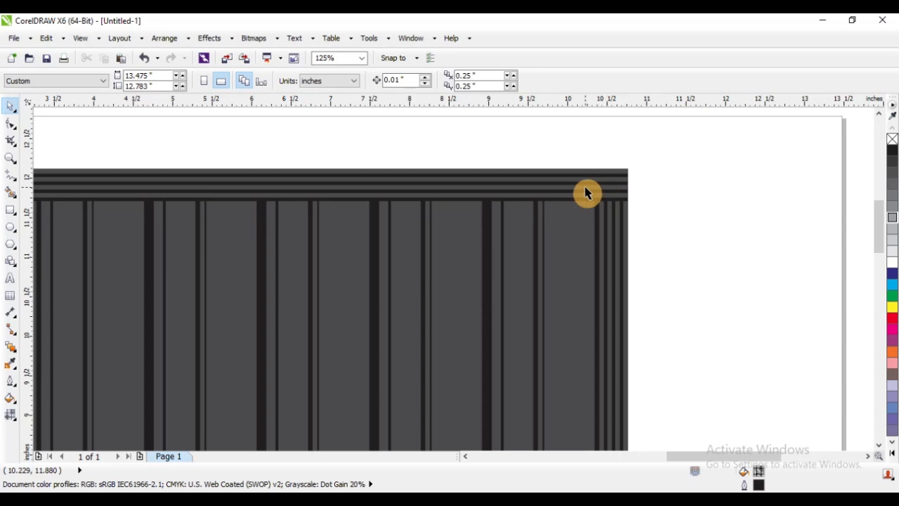
left_click(734, 182)
scroll(667, 175, "down", 4)
left_click(733, 200)
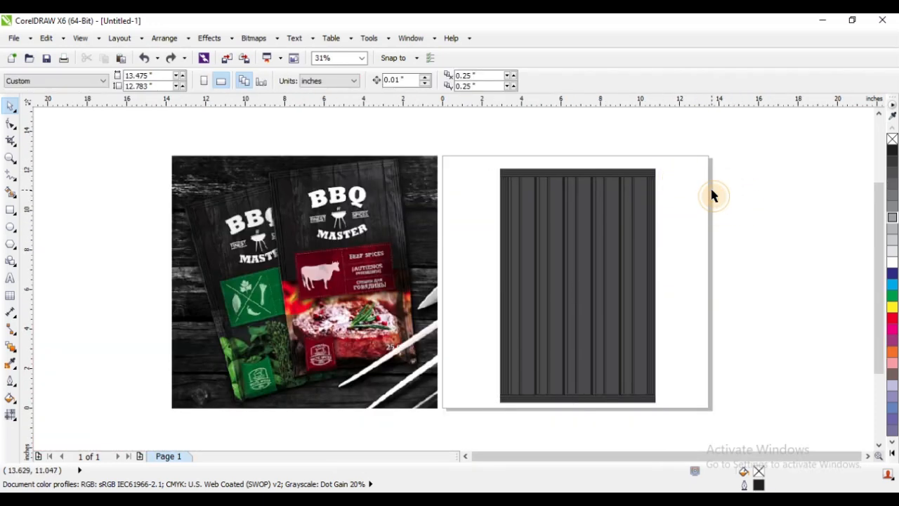
Step: Try moving the strip group aside and sending it to the back, then undo the stacking changes
left_click_drag(612, 198, 674, 202)
key("ctrl+z")
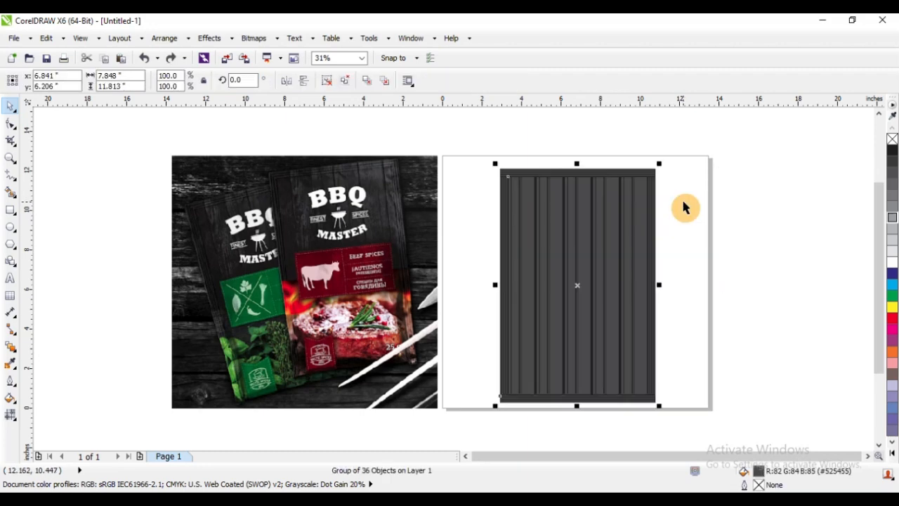
key("shift+Page_Down")
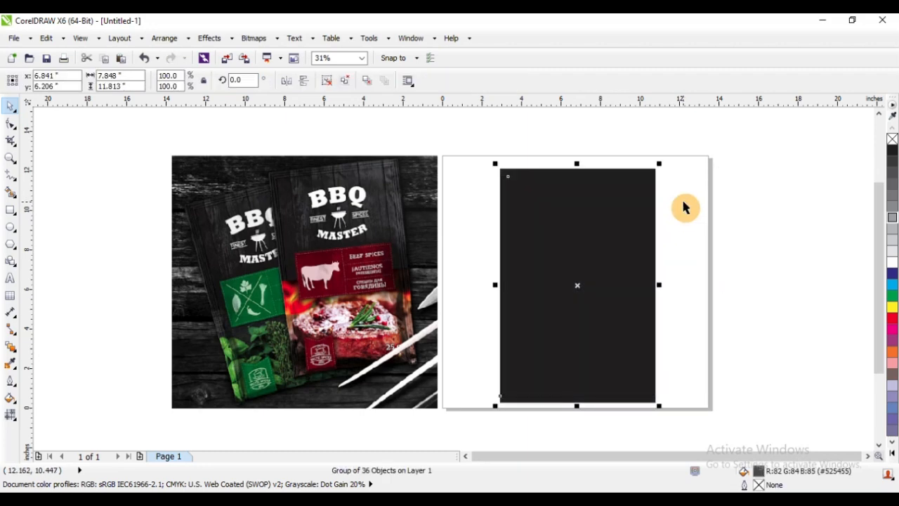
key("ctrl+z")
key("ctrl+z")
key("ctrl+z")
key("ctrl+z")
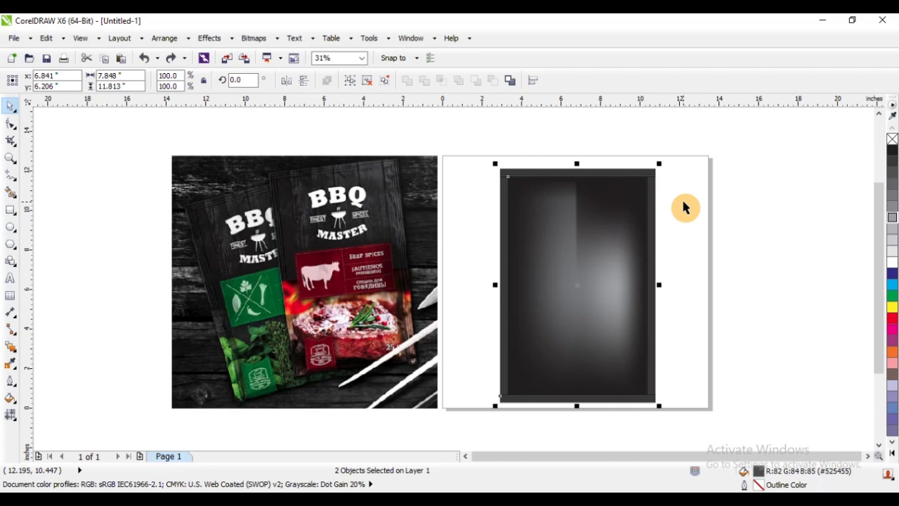
Step: Cut the mesh-shaded rectangle beside the page to the clipboard
left_click(737, 201)
left_click(737, 201)
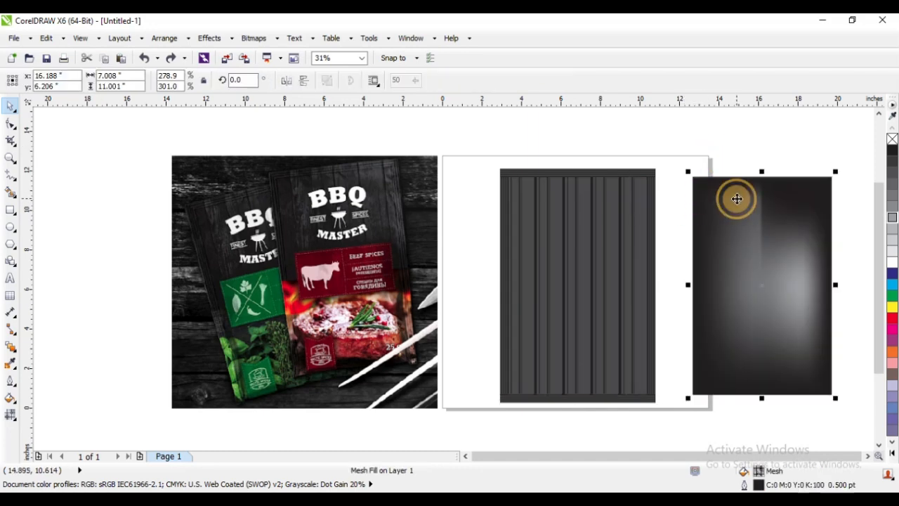
left_click(46, 38)
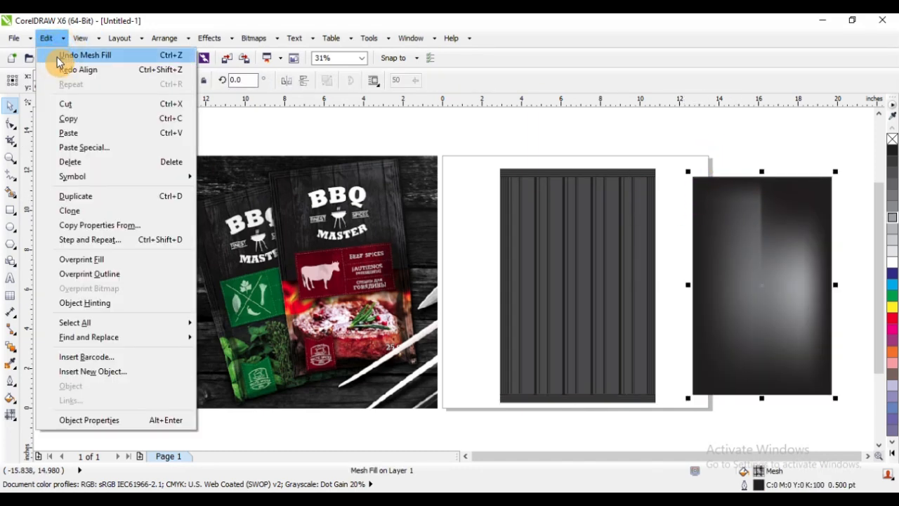
left_click(77, 105)
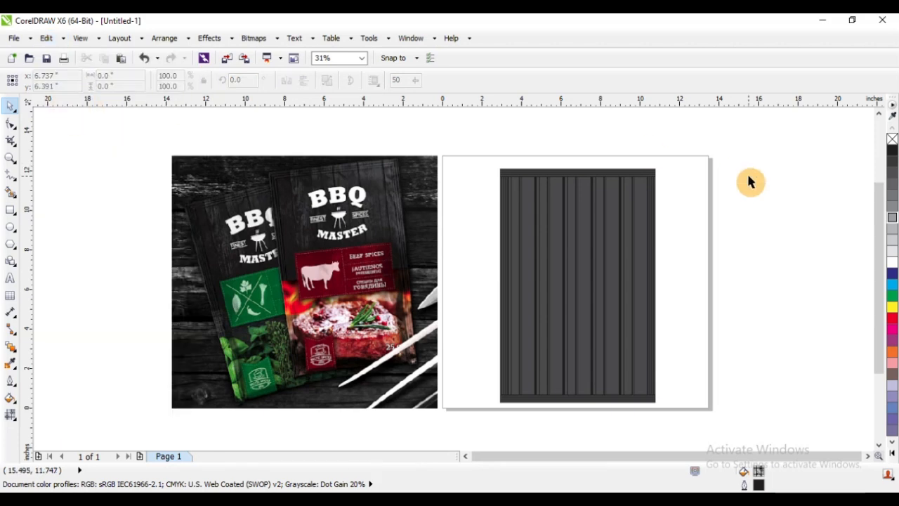
Step: Undo the cut and the mesh fill edits back to the plain black rectangle
key("ctrl+v")
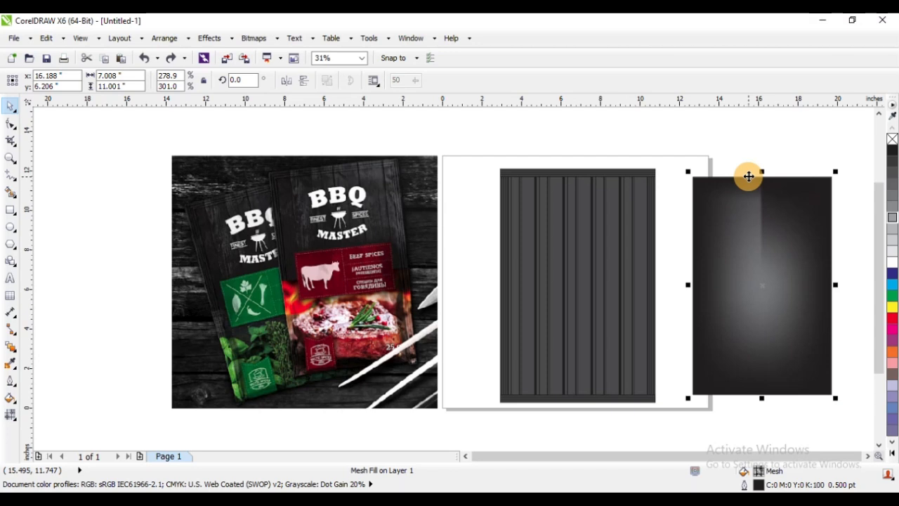
left_click(750, 163)
left_click_drag(760, 192, 740, 243)
key("ctrl+z")
key("ctrl+z")
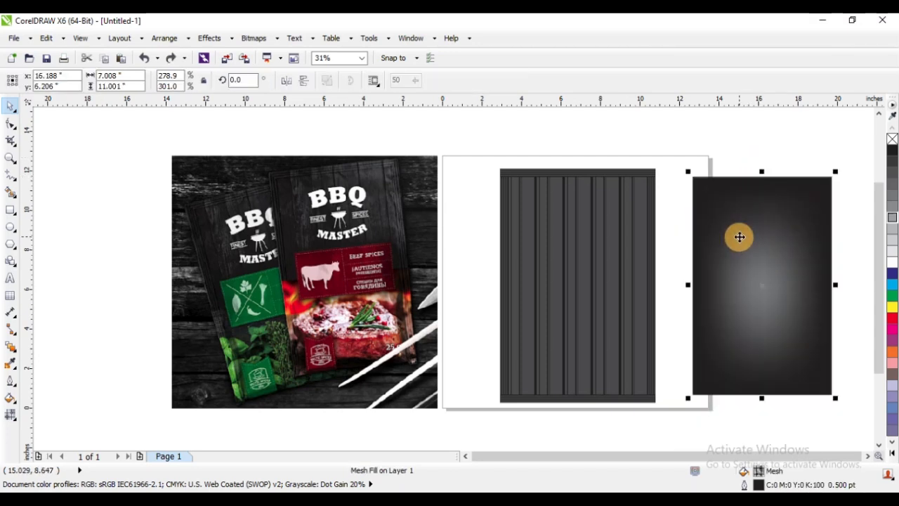
key("ctrl+z")
left_click(757, 152)
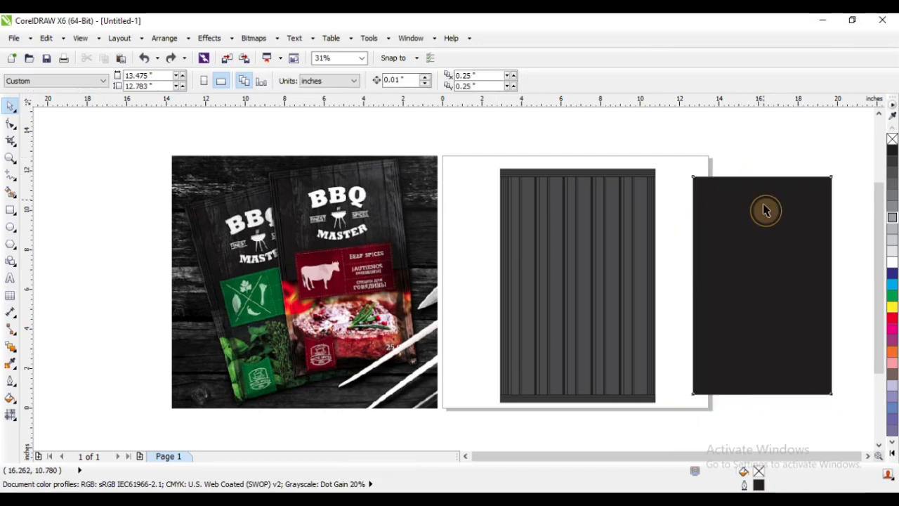
Step: Centre the plain black rectangle on the strip panel
left_click_drag(764, 204, 750, 255)
key("ctrl+z")
left_click(616, 204, "shift")
key("e")
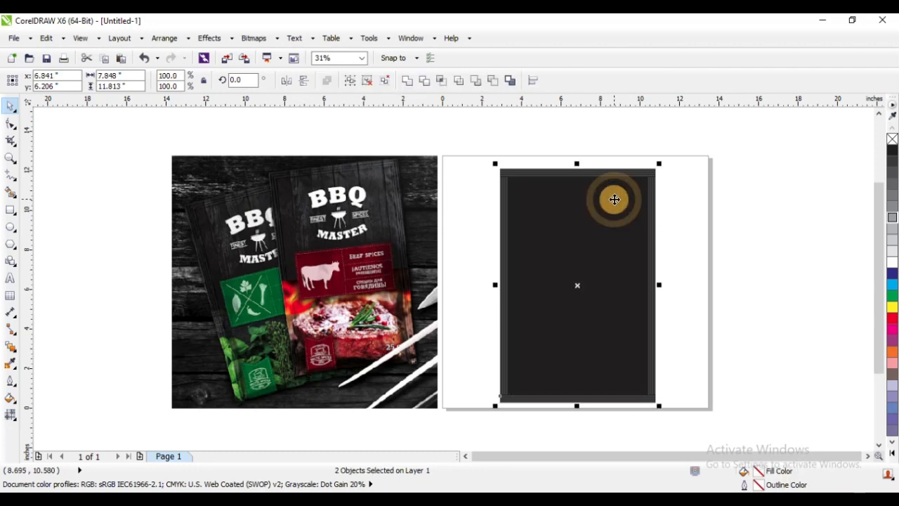
left_click(699, 202)
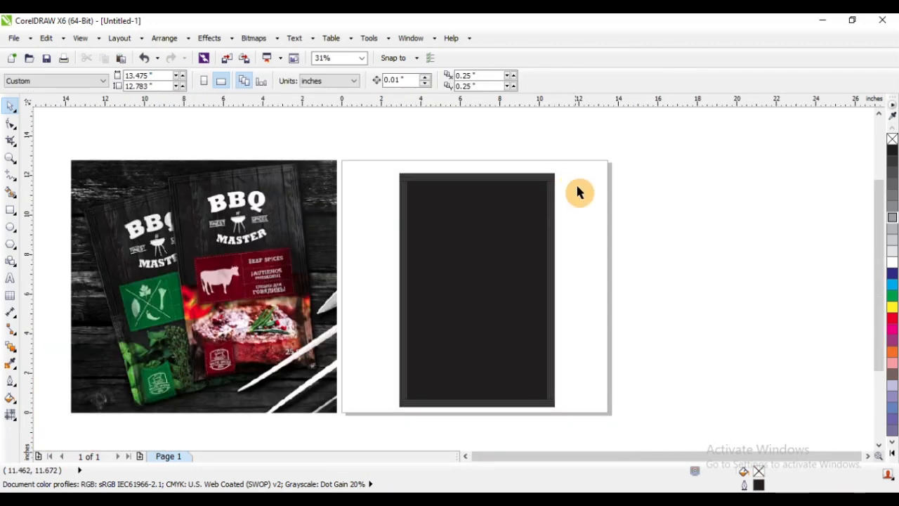
Step: Paste the mesh-shaded rectangle and move it clear of the page on the right side
key("ctrl+v")
left_click_drag(676, 227, 776, 227)
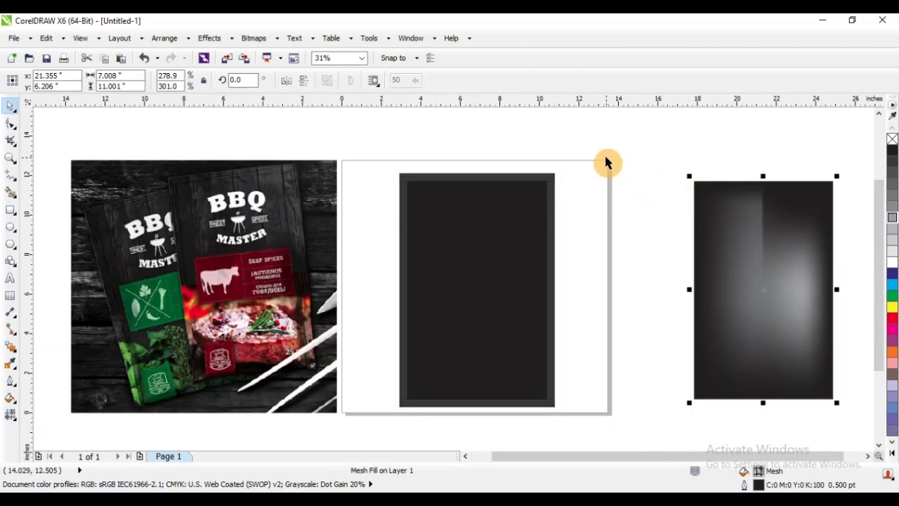
left_click(602, 154)
Step: Trim the large black backing with the inner black rectangle, undoing any trial moves of the shapes
key("F2")
left_click_drag(508, 159, 598, 233)
left_click_drag(371, 243, 327, 309)
key("ctrl+z")
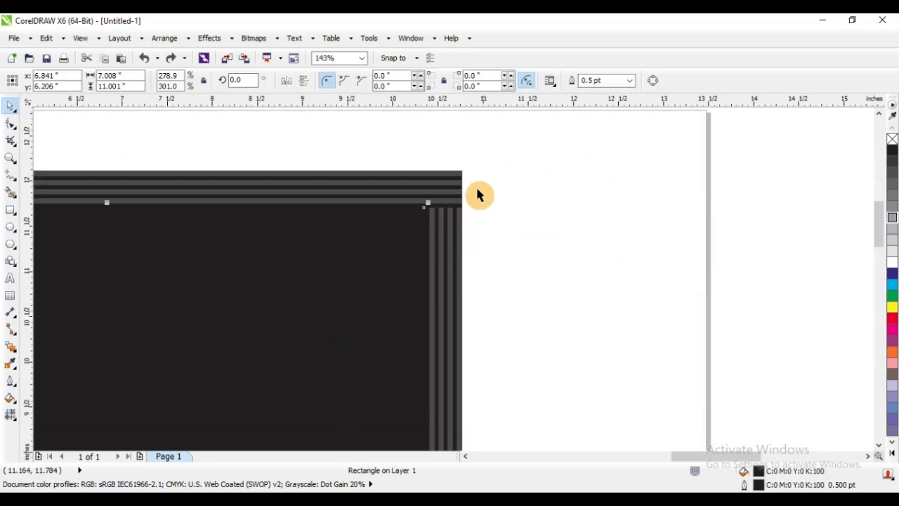
scroll(460, 192, "up", 2)
left_click(460, 267, "shift")
left_click_drag(460, 267, 630, 261)
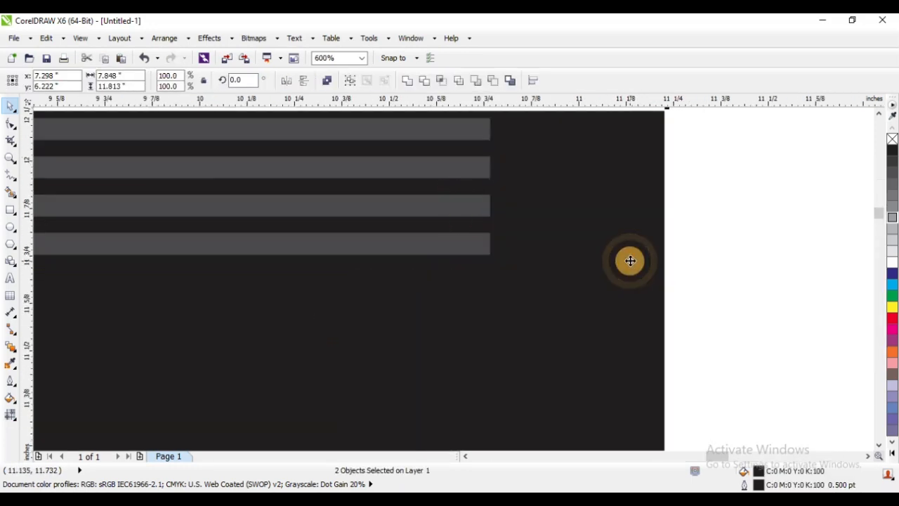
key("ctrl+z")
scroll(558, 228, "down", 2)
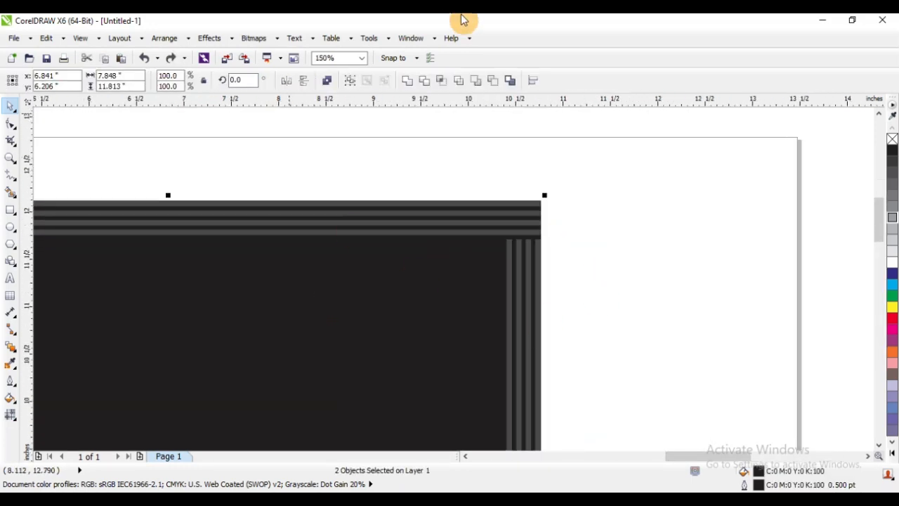
left_click(426, 83)
left_click(574, 160)
scroll(574, 161, "down", 3)
Step: Centre the mesh-shaded rectangle on the trimmed strip panel
key("F2")
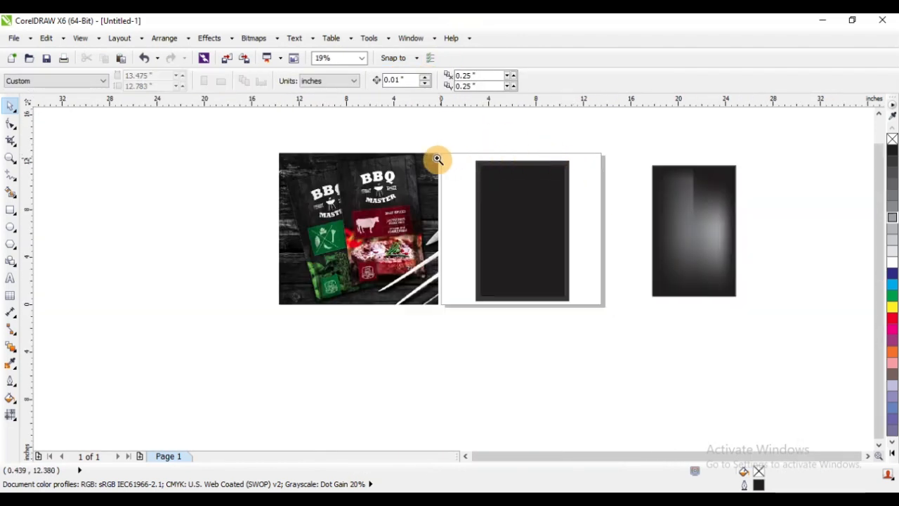
left_click_drag(437, 160, 716, 345)
left_click(748, 197)
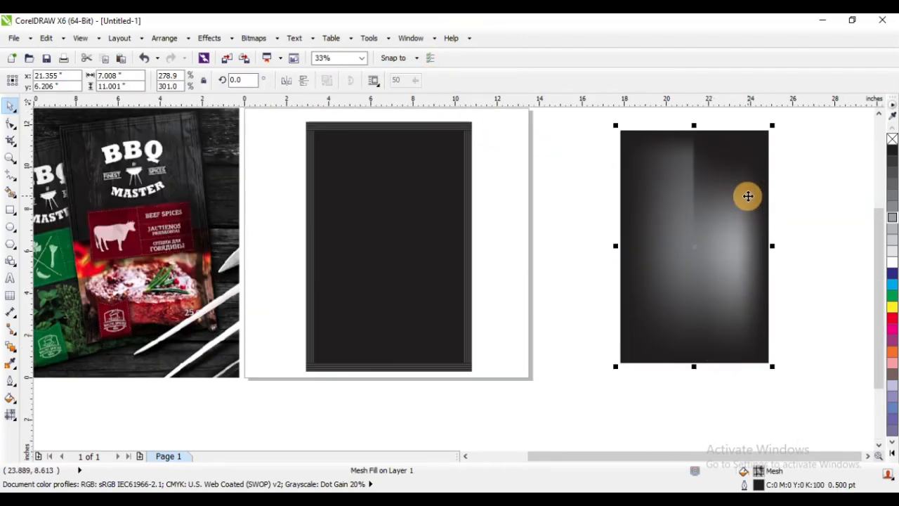
left_click(399, 181, "shift")
key("c")
left_click(670, 225)
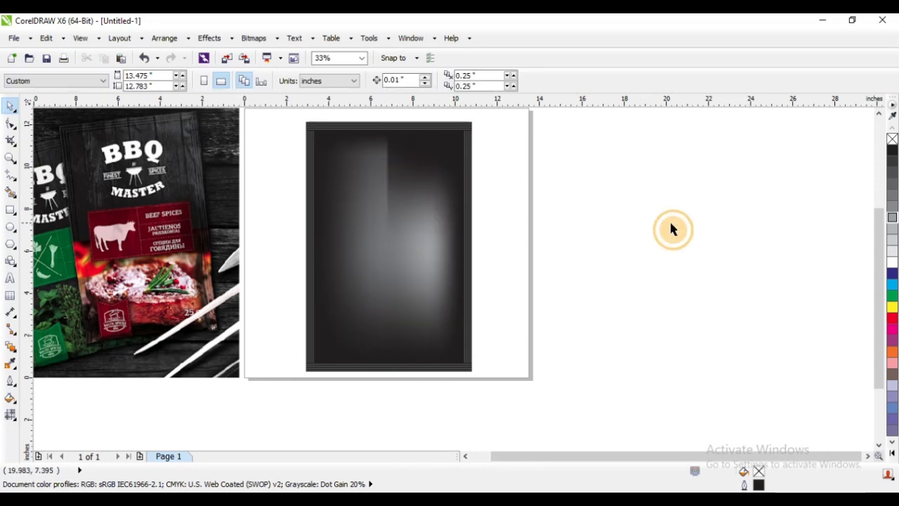
Step: Remove the mesh-shaded rectangle and the inner black rectangle from over the strips
scroll(671, 225, "down", 1)
key("F2")
left_click_drag(428, 149, 645, 289)
left_click(526, 213)
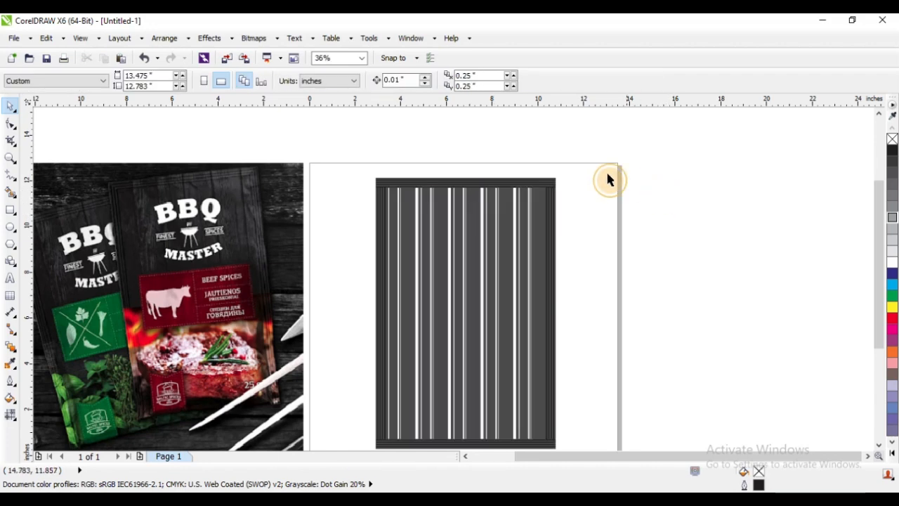
scroll(608, 180, "down", 1)
key("F2")
left_click_drag(321, 166, 652, 365)
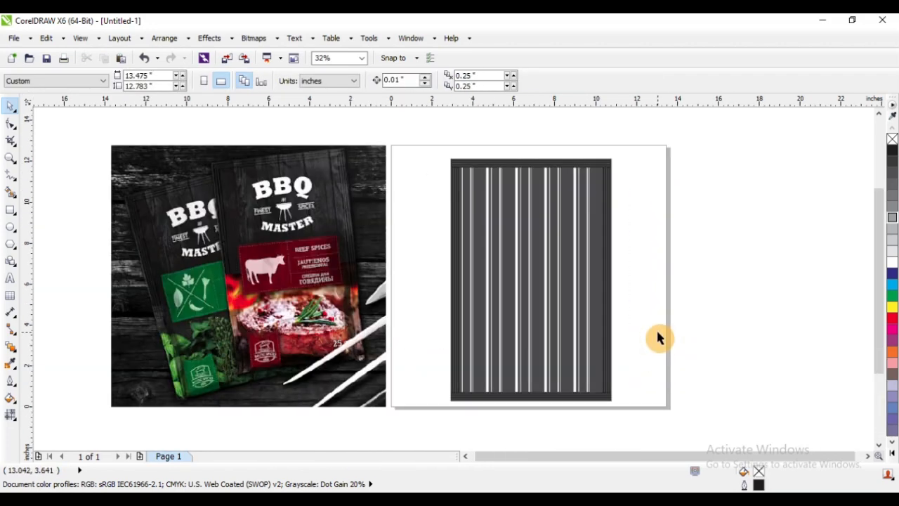
Step: Restore the deleted mesh-shaded rectangle over the strip panel and undo the trial move made with it
key("ctrl+z")
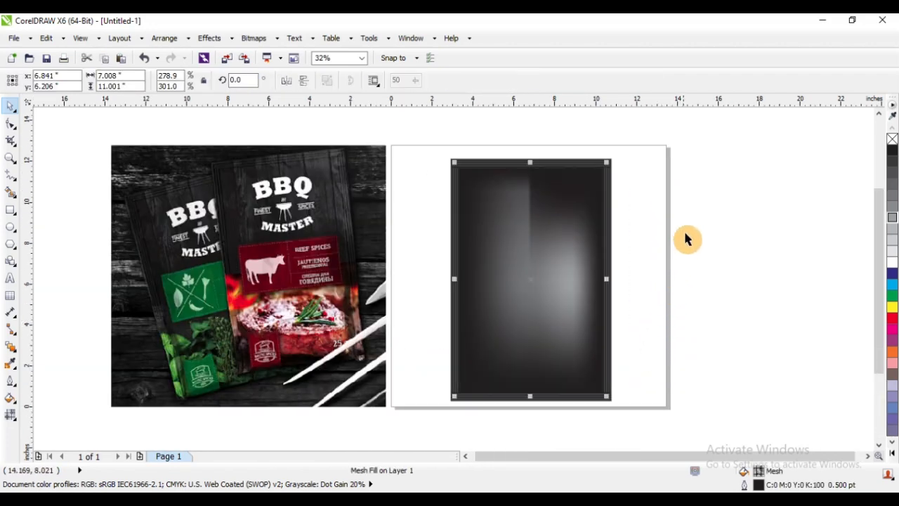
right_click(556, 267)
left_click_drag(574, 230, 620, 319)
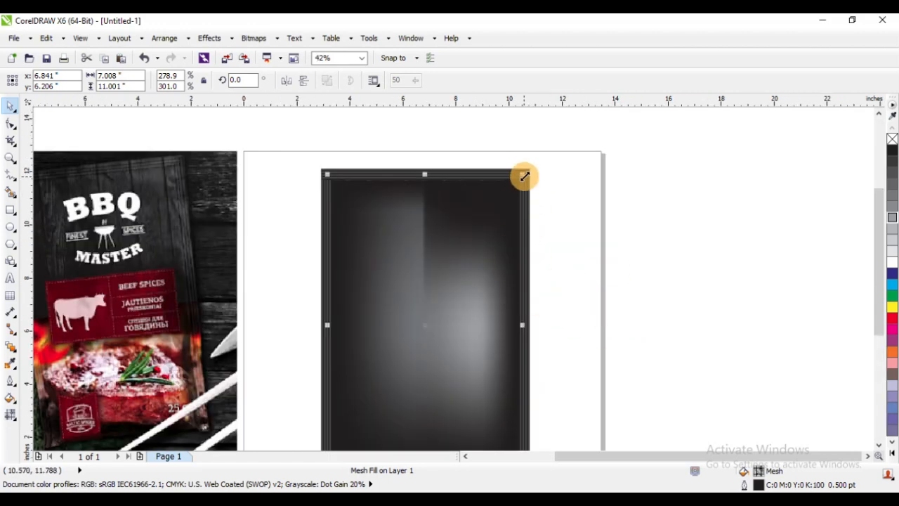
left_click_drag(525, 177, 609, 226)
key("ctrl+z")
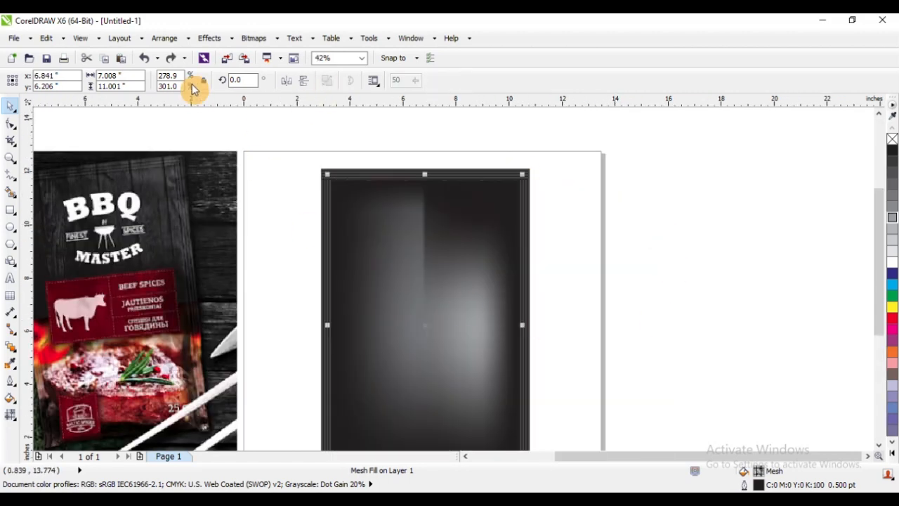
Step: Paste a copy of the mesh-shaded rectangle in place and enlarge it from its centre to about 7.997 by 12.554 inches
left_click(79, 38)
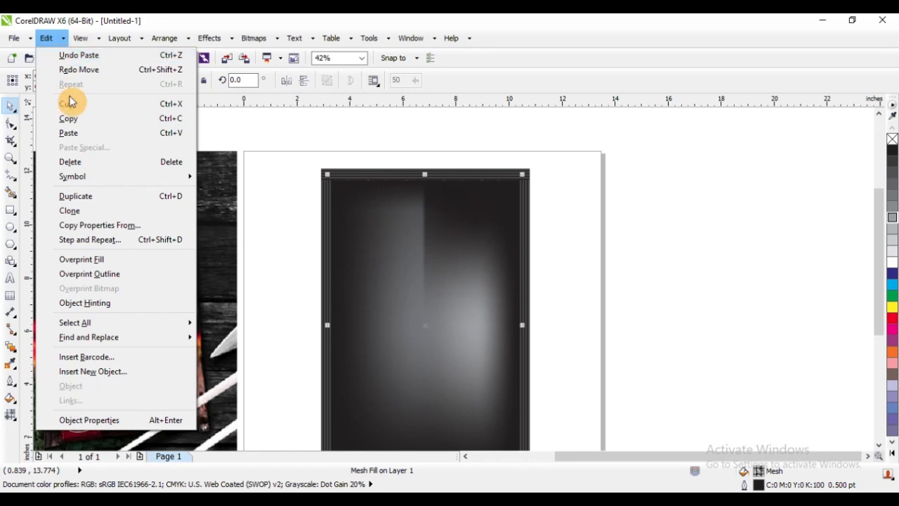
left_click(53, 49)
left_click(51, 39)
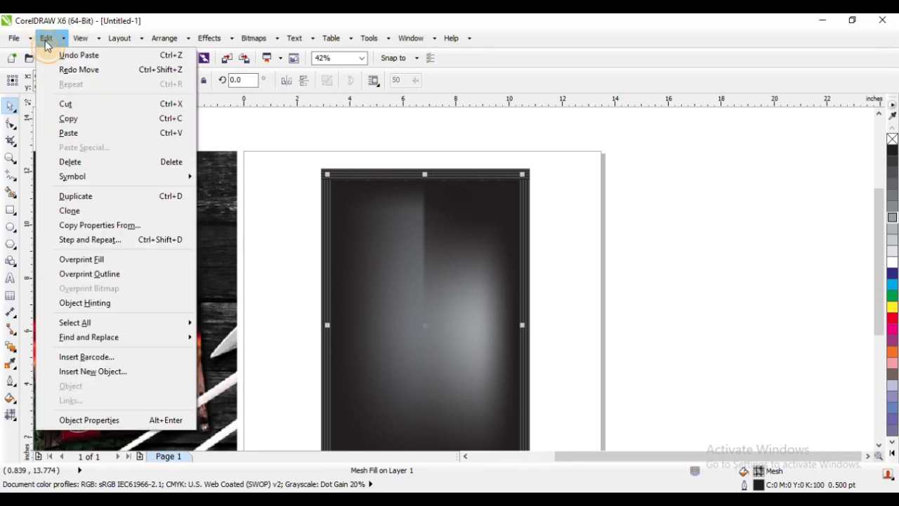
left_click(70, 133)
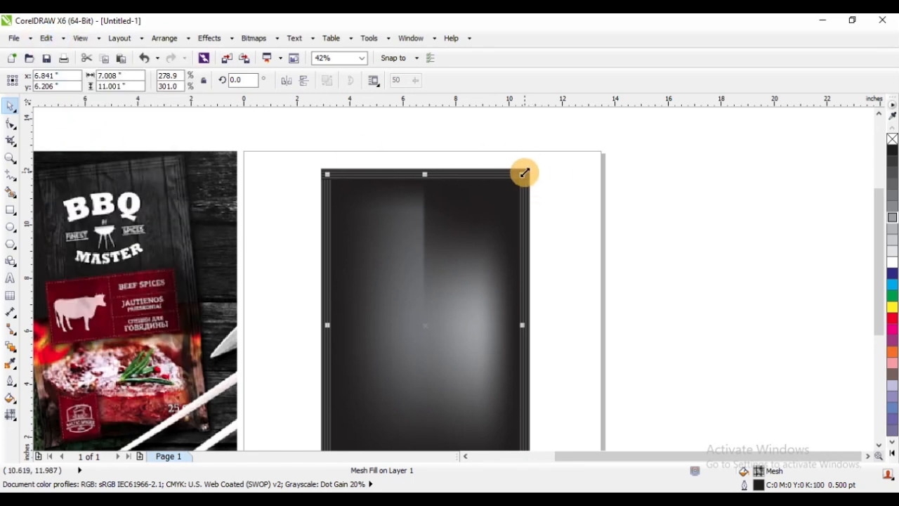
left_click_drag(525, 173, 553, 160)
scroll(421, 159, "up", 5)
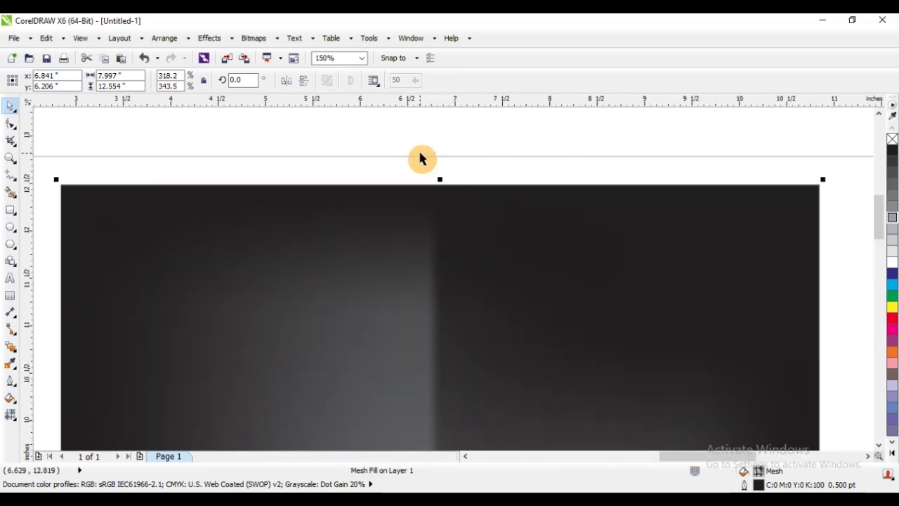
scroll(427, 143, "down", 1)
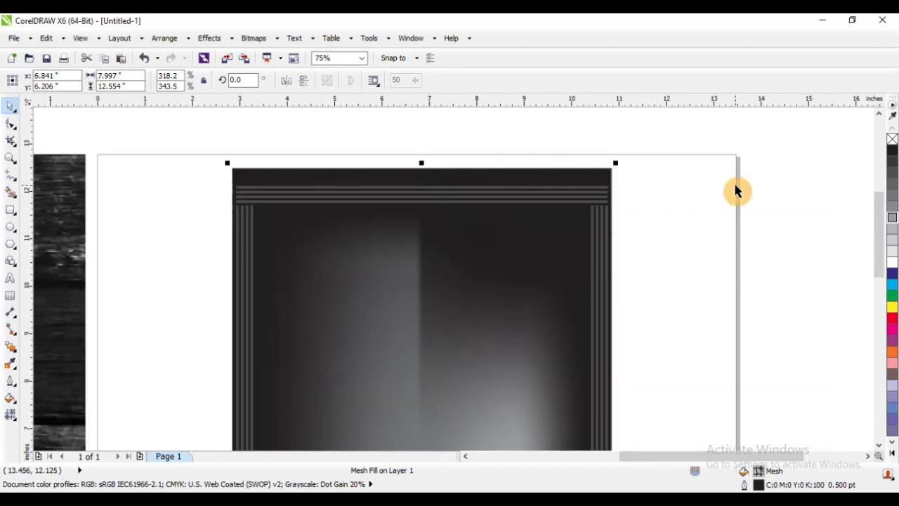
Step: Undo the trial move of the strip group and send the group behind the mesh-shaded rectangles
left_click(735, 187)
key("F2")
left_click_drag(557, 164, 676, 279)
left_click_drag(420, 195, 579, 208)
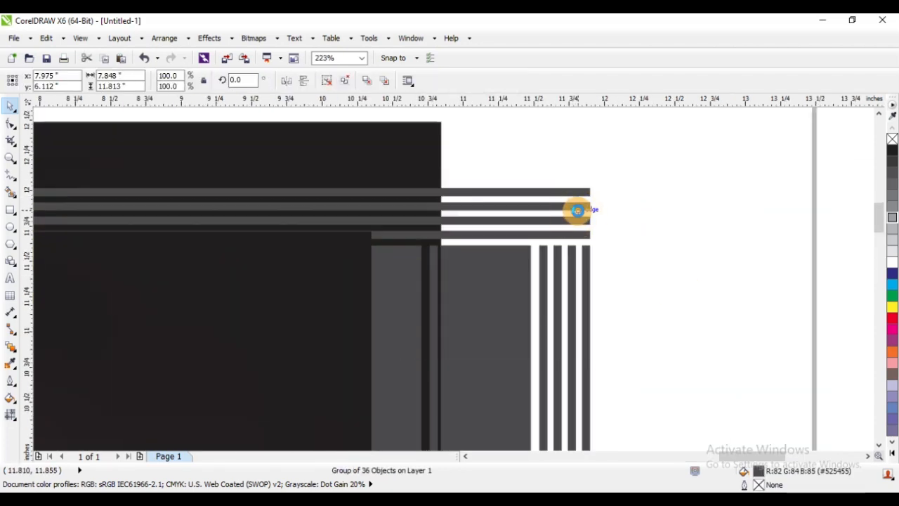
key("ctrl+z")
key("shift+Page_Down")
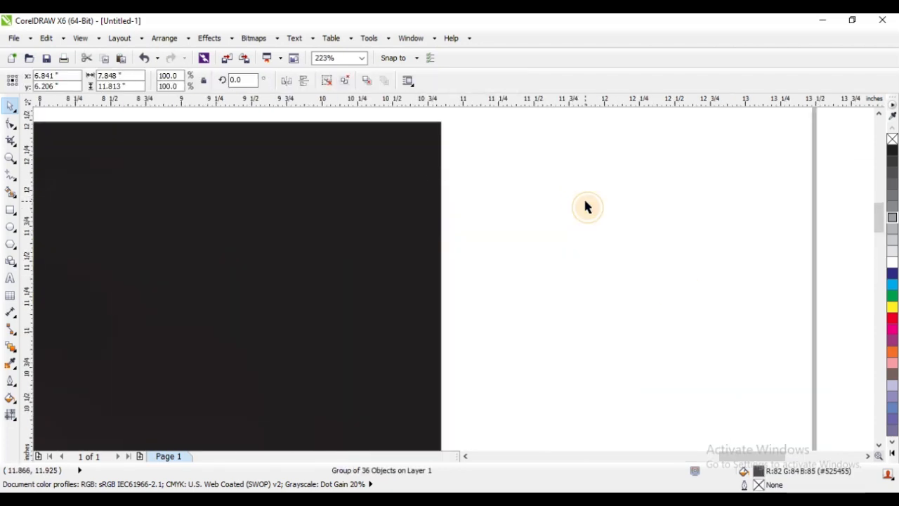
left_click(586, 207)
Step: Switch the display to Wireframe and remove the strip group from the page, keeping it on the clipboard
left_click(80, 38)
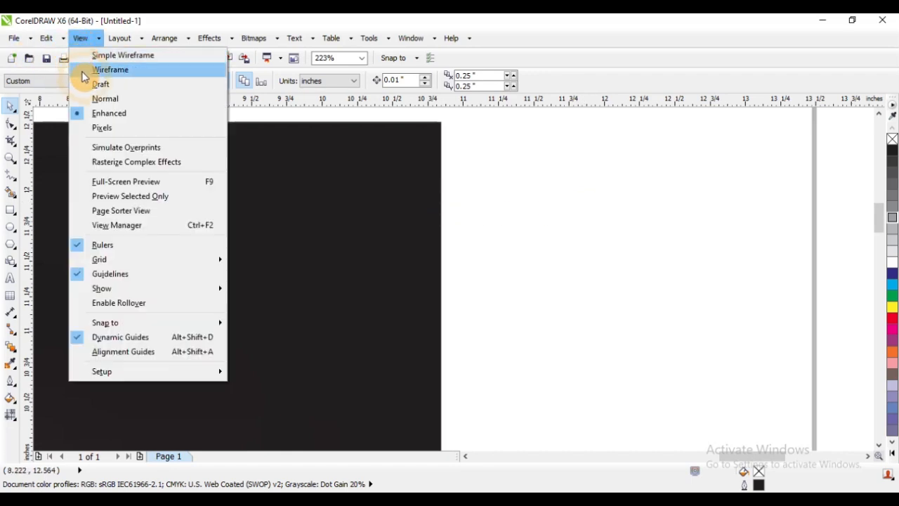
left_click(107, 70)
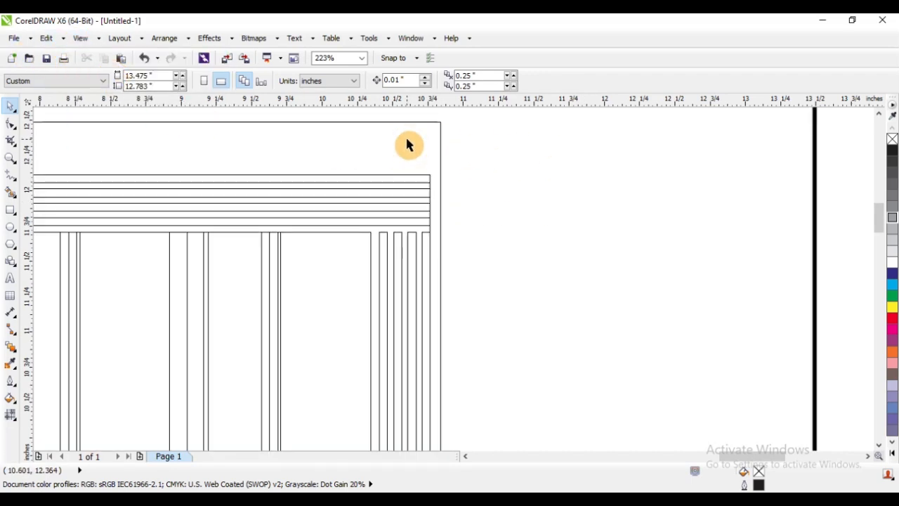
left_click_drag(429, 183, 580, 227)
key("ctrl+z")
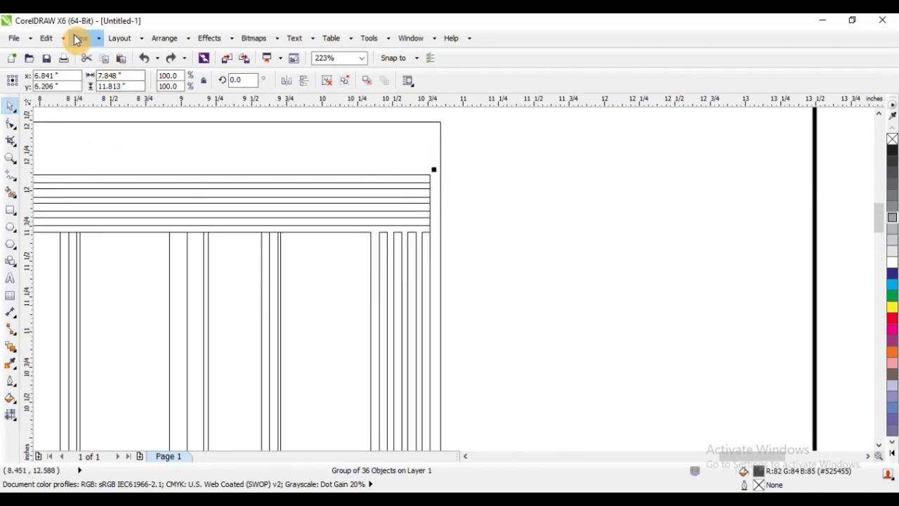
left_click(48, 38)
left_click(507, 190)
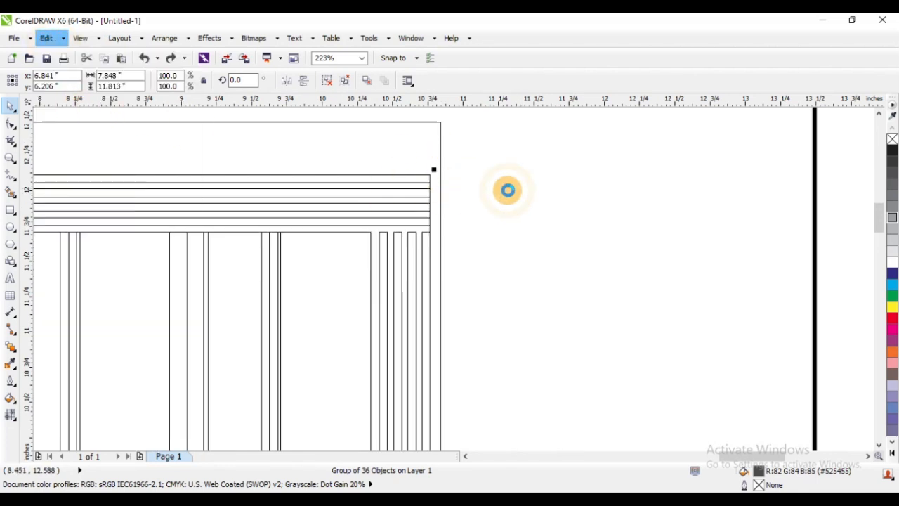
key("Delete")
Step: PowerClip the enlarged mesh-shaded rectangle inside the panel's outer frame
left_click(409, 154)
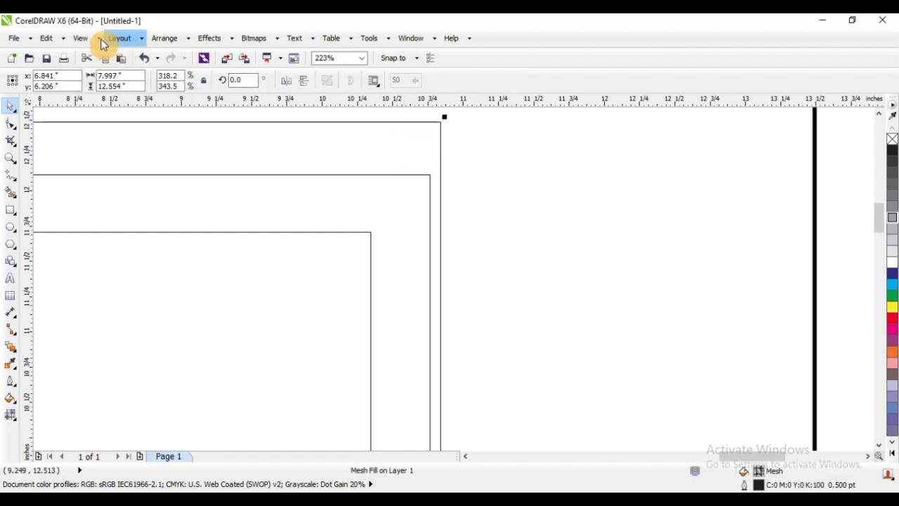
left_click(209, 38)
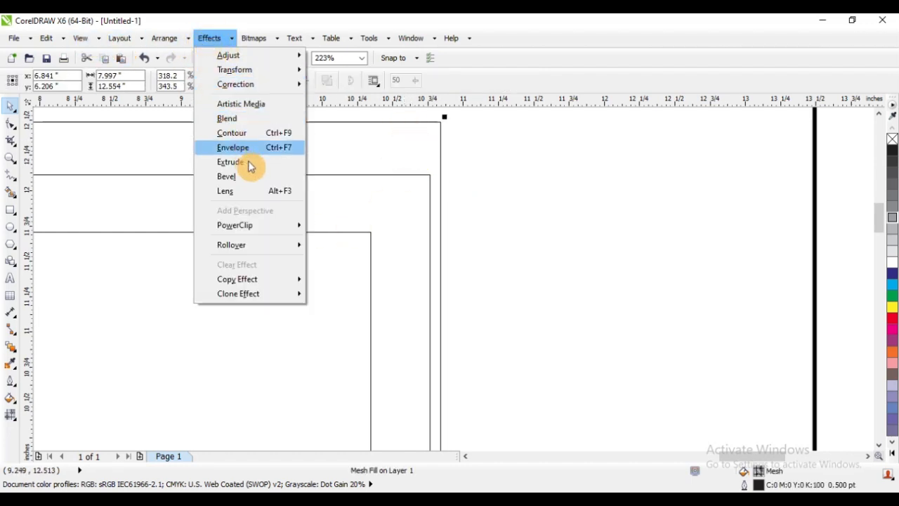
mouse_move(267, 225)
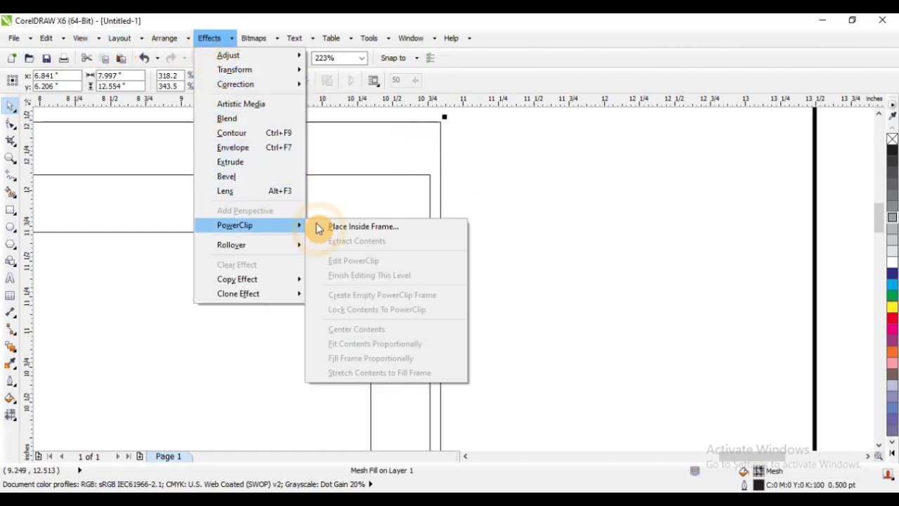
left_click(422, 187)
left_click(534, 176)
Step: Paste the strip group back in place over the frame and return the display to Enhanced view
scroll(536, 163, "down", 3)
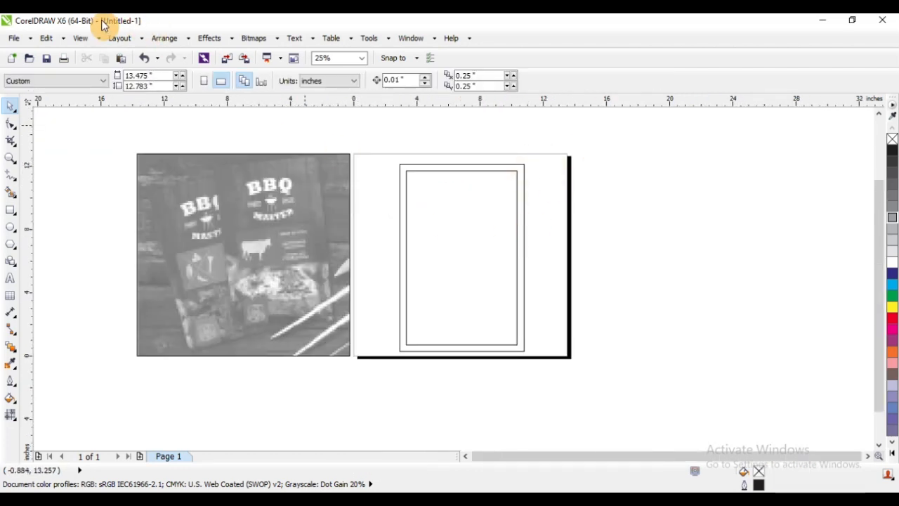
left_click(45, 38)
left_click(82, 133)
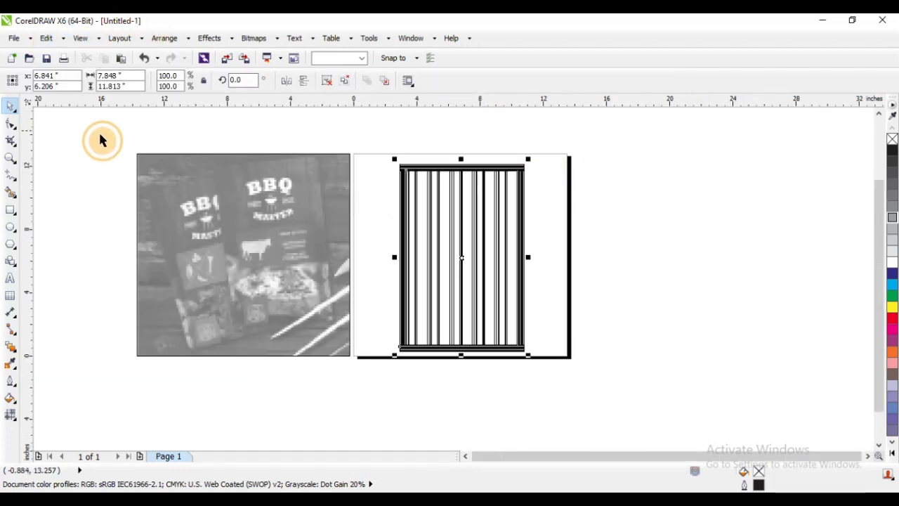
left_click(588, 169)
scroll(515, 169, "up", 5)
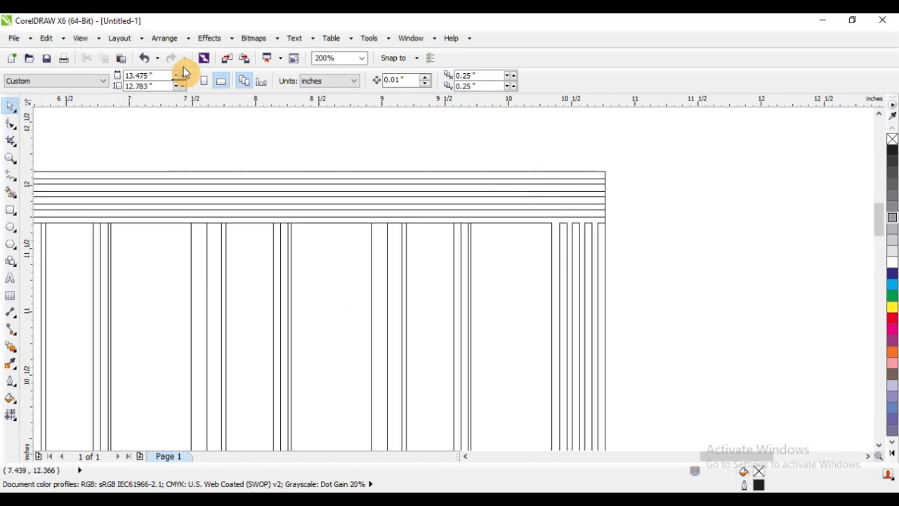
left_click(50, 39)
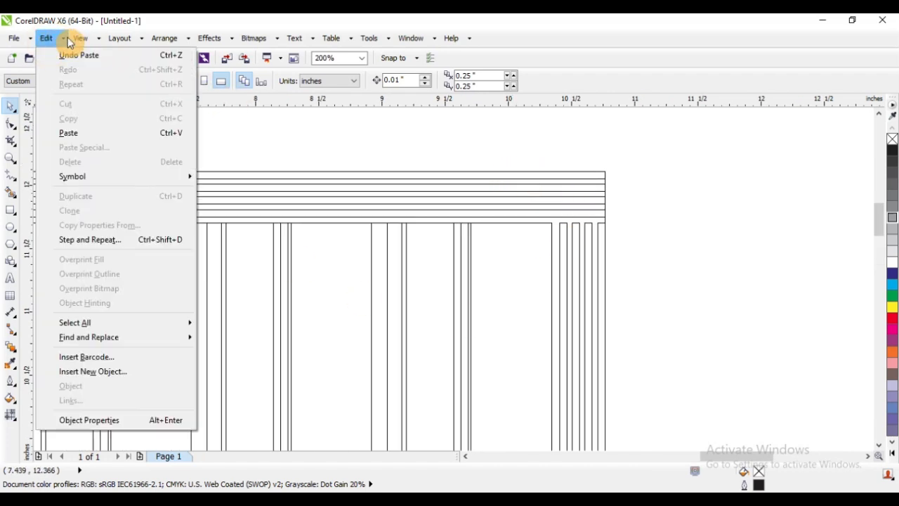
mouse_move(78, 46)
left_click(113, 115)
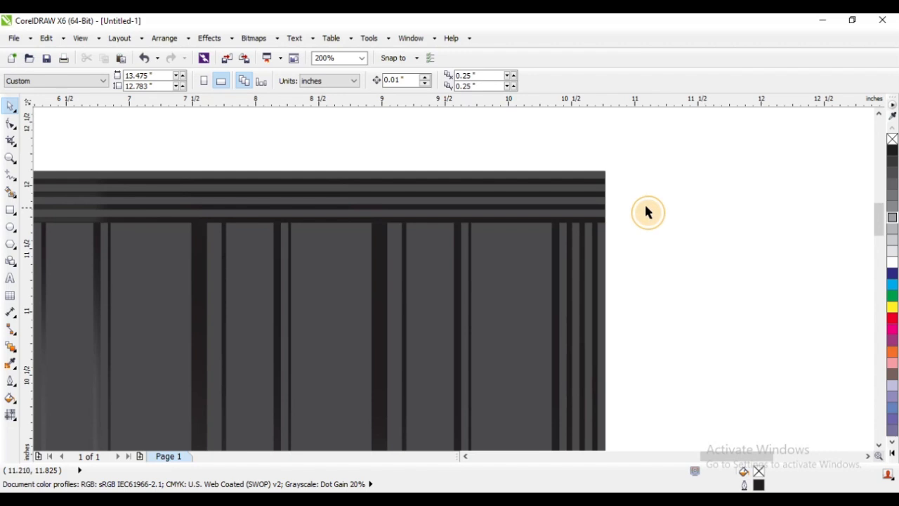
Step: Send the pasted strip group behind the mesh-shaded shapes on the page
scroll(648, 212, "down", 5)
key("F2")
left_click_drag(274, 155, 541, 380)
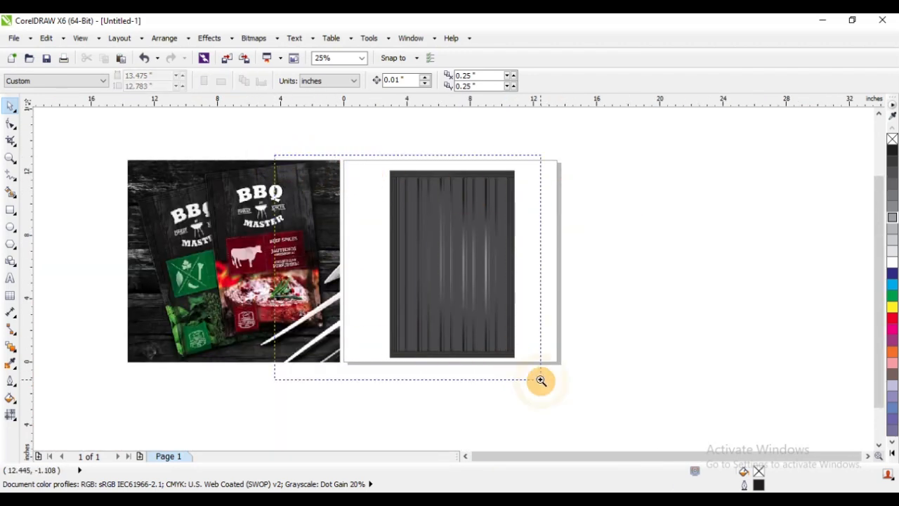
left_click(530, 181)
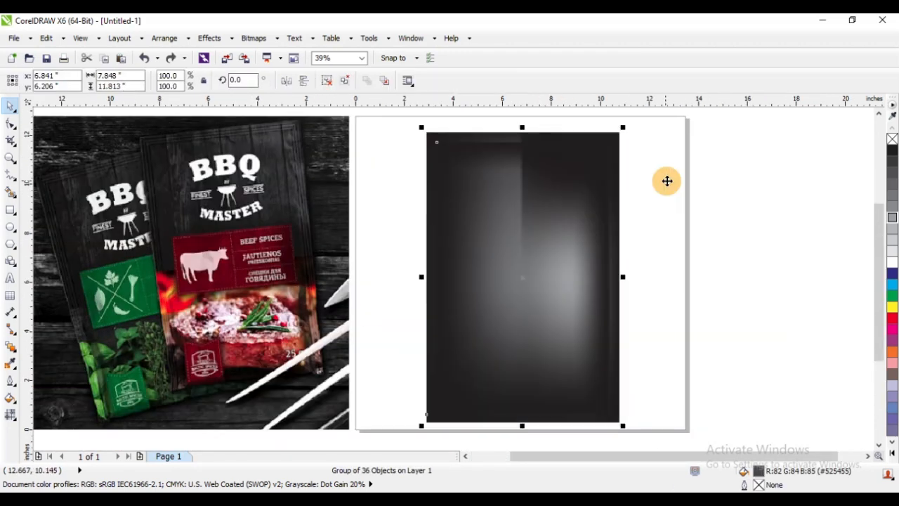
left_click(608, 130)
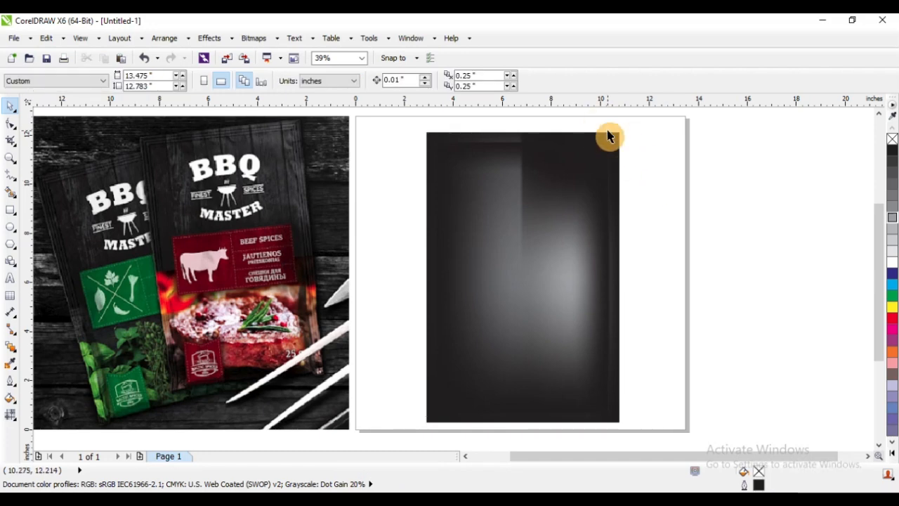
Step: Try moving the inner mesh-shaded rectangle off the panel and undo the move
scroll(467, 263, "down", 2)
key("F2")
left_click_drag(245, 171, 625, 373)
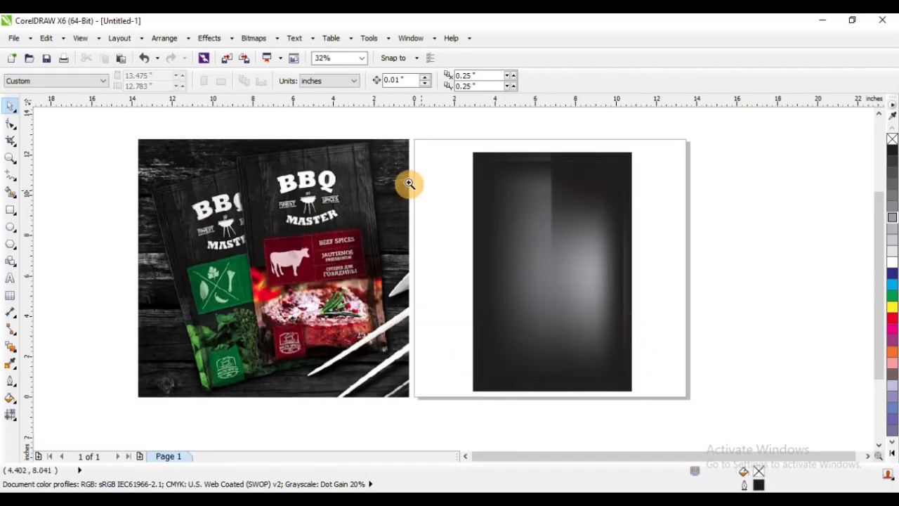
left_click_drag(227, 140, 698, 401)
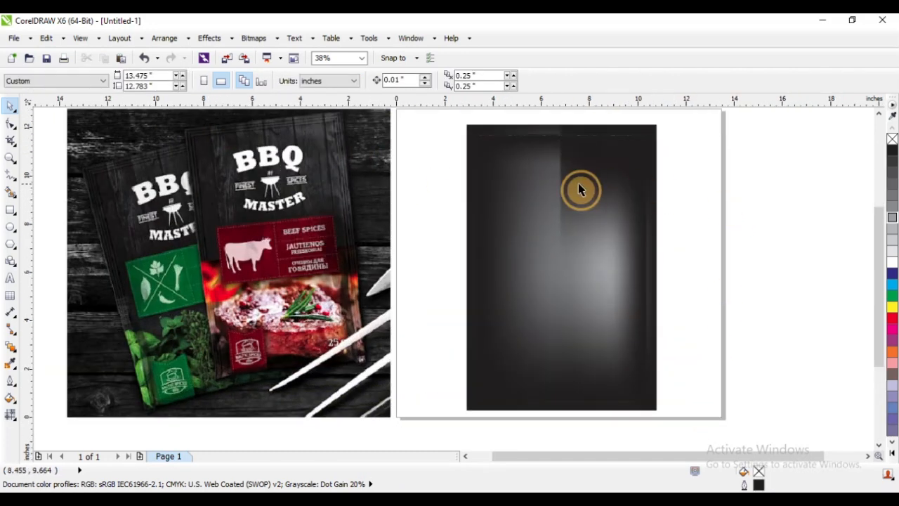
left_click_drag(580, 189, 718, 203)
key("ctrl+z")
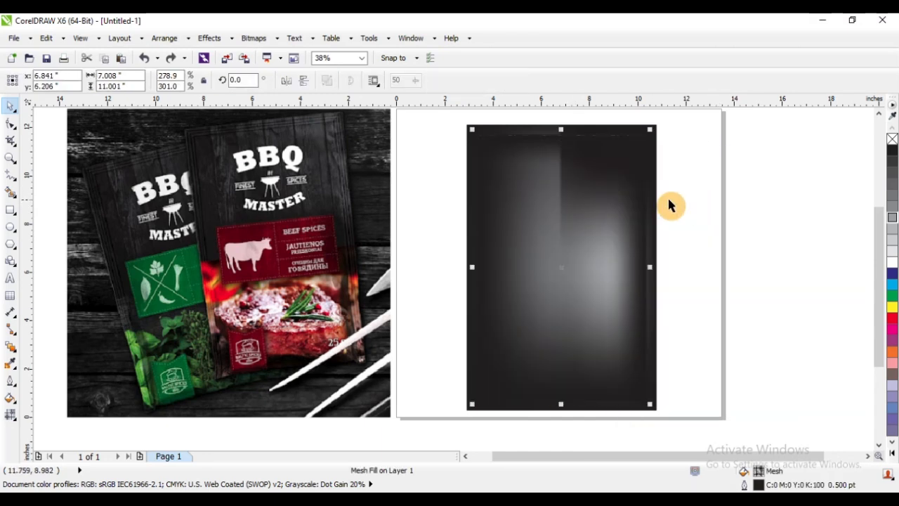
Step: Apply a Uniform transparency to the inner mesh-shaded rectangle covering the strips
left_click(14, 349)
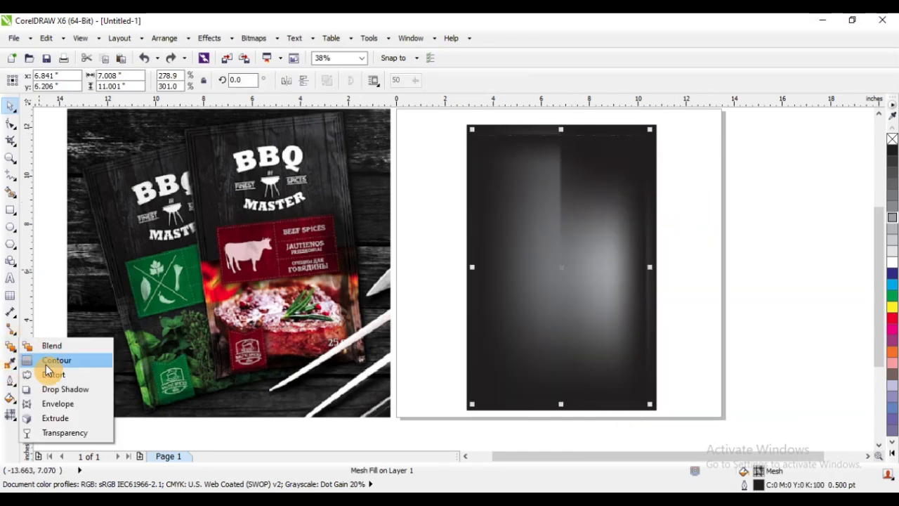
left_click(65, 432)
left_click(524, 316)
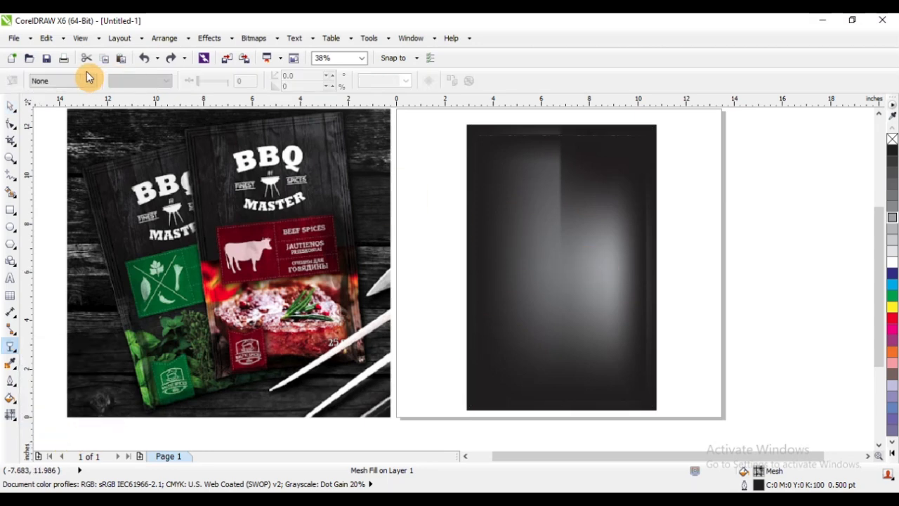
left_click(88, 80)
left_click(65, 104)
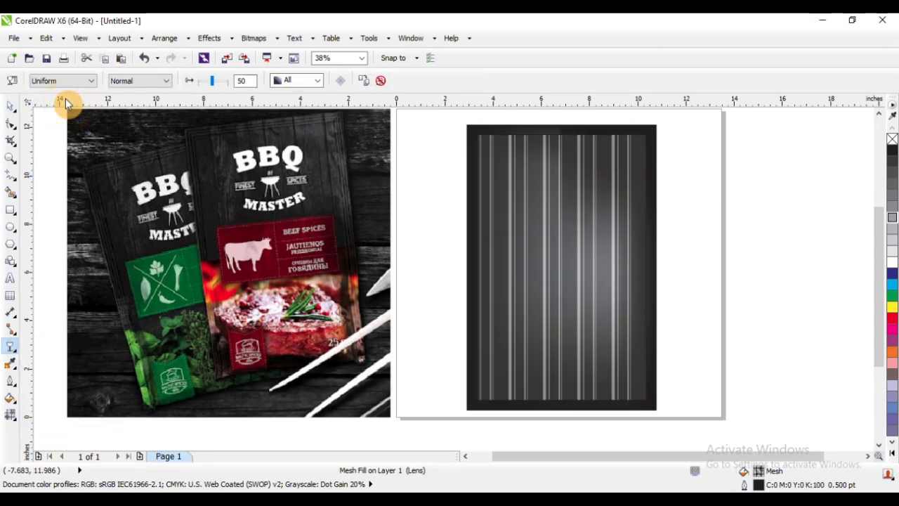
Step: Set the inner mesh-shaded rectangle's transparency mode to Multiply and its starting transparency to 4
left_click(162, 81)
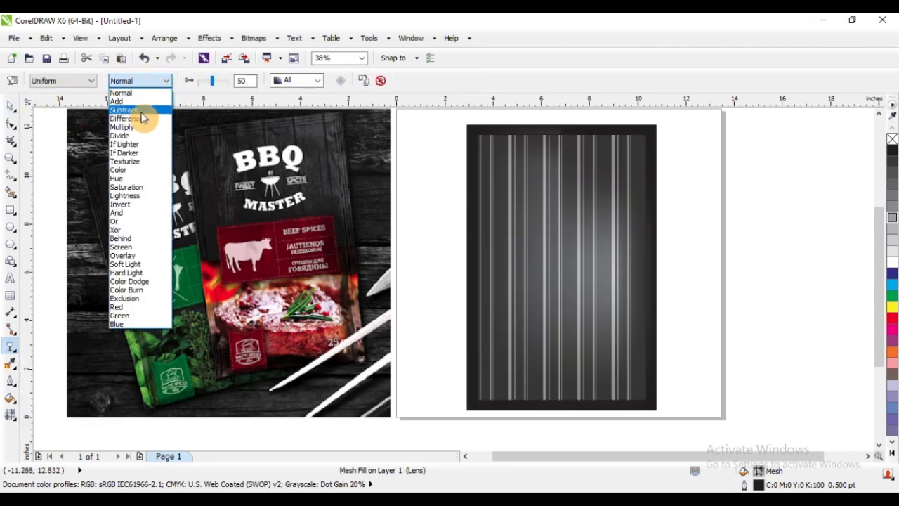
left_click(123, 127)
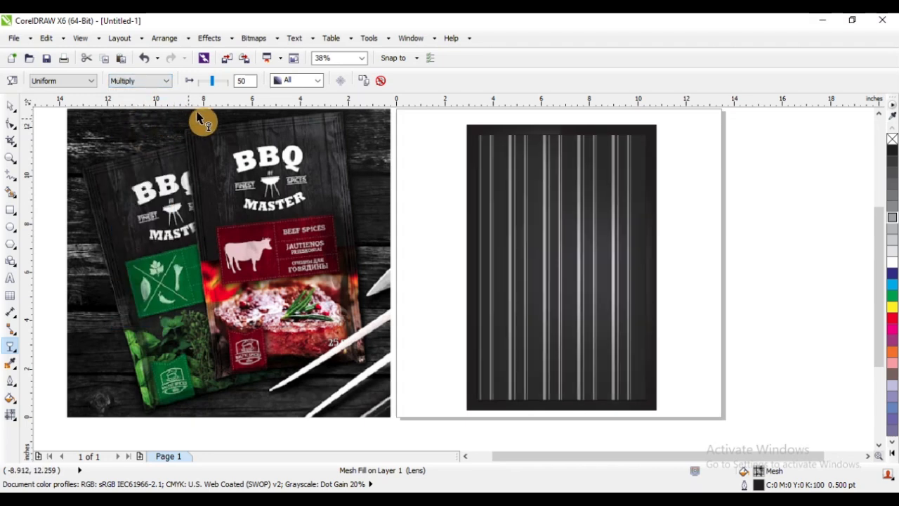
left_click_drag(218, 81, 201, 86)
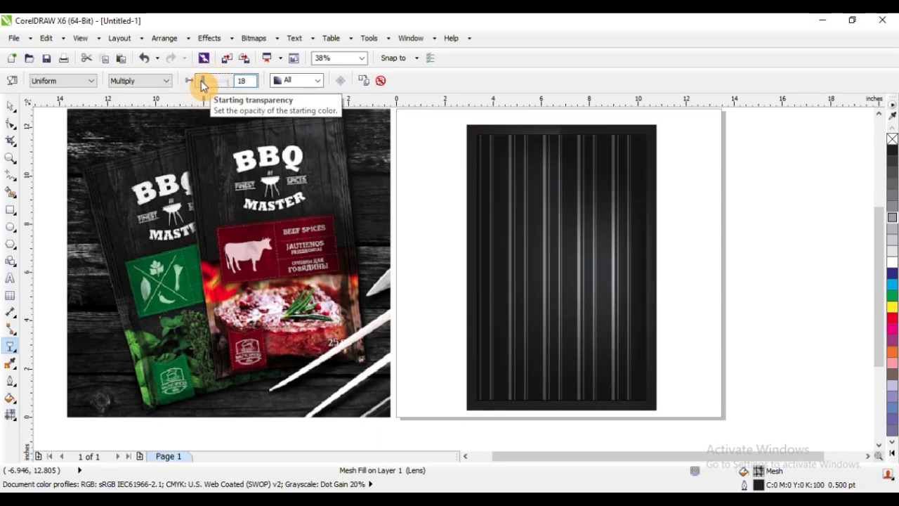
left_click_drag(202, 85, 199, 85)
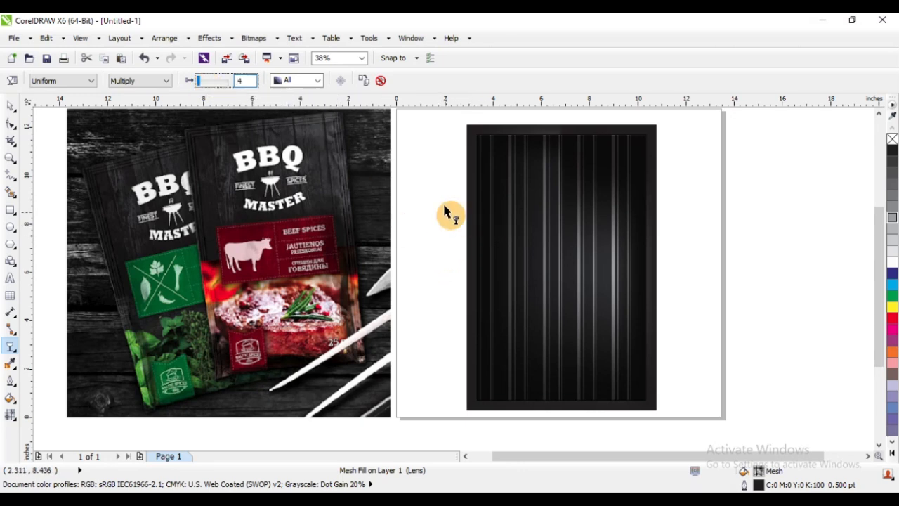
Step: Examine the mesh-shaded strip panel beside the reference packet image
left_click(11, 106)
scroll(538, 205, "down", 1)
key("F2")
left_click_drag(324, 134, 666, 319)
left_click(705, 253)
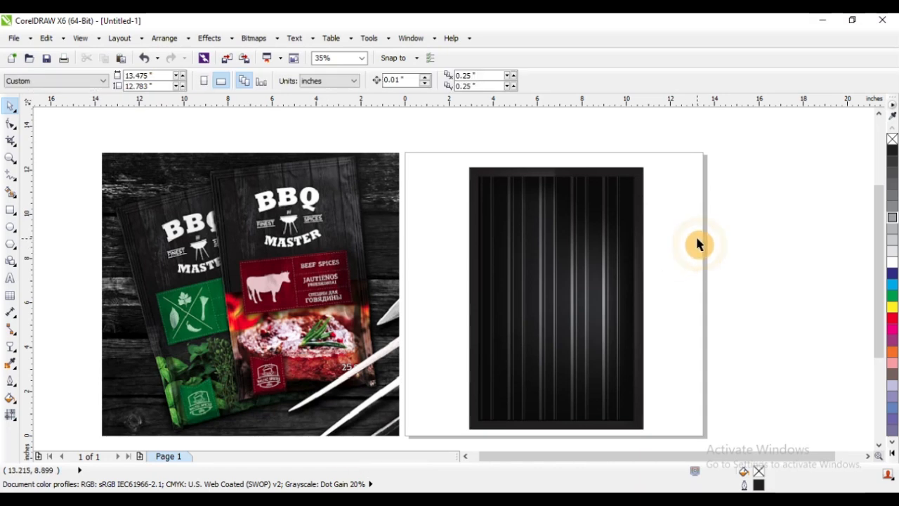
scroll(453, 203, "down", 1)
key("F2")
left_click_drag(295, 168, 624, 347)
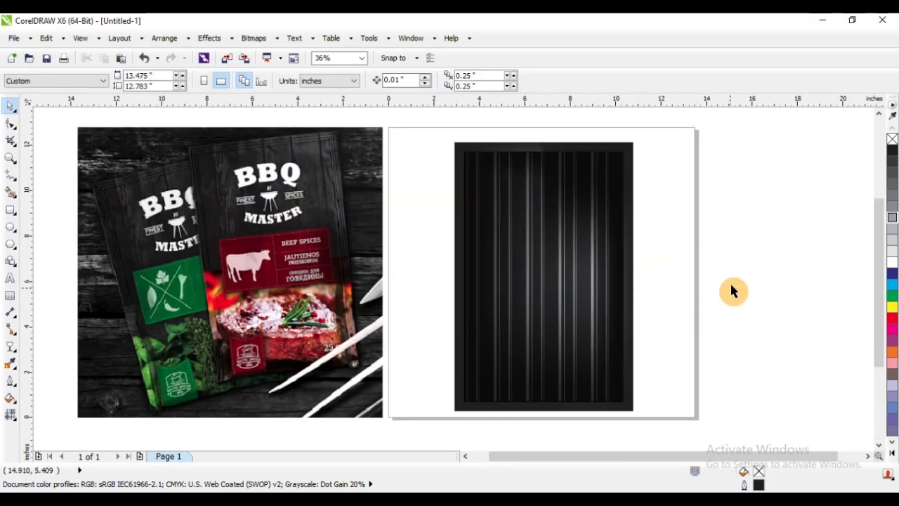
Step: Try moving the inner mesh-shaded rectangle off the strip panel and undo the move
key("Tab")
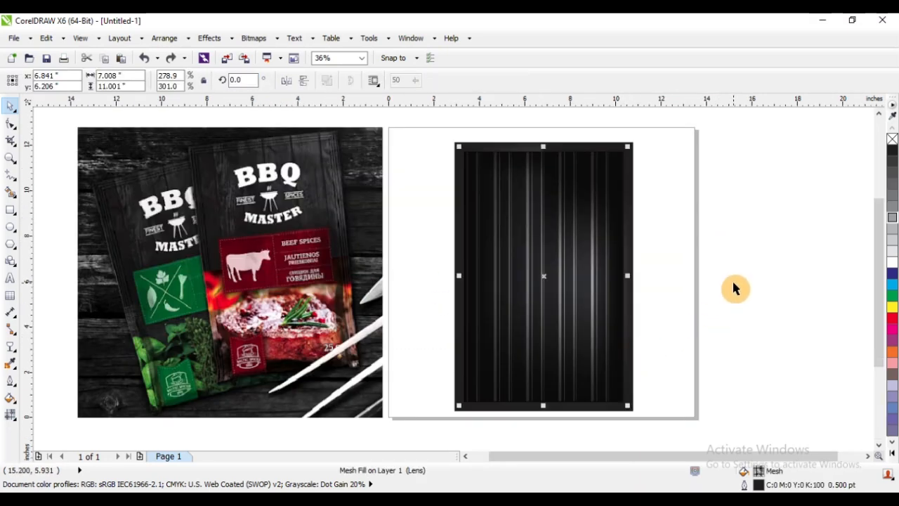
left_click(713, 228)
left_click_drag(566, 196, 695, 198)
key("ctrl+z")
scroll(575, 137, "up", 2)
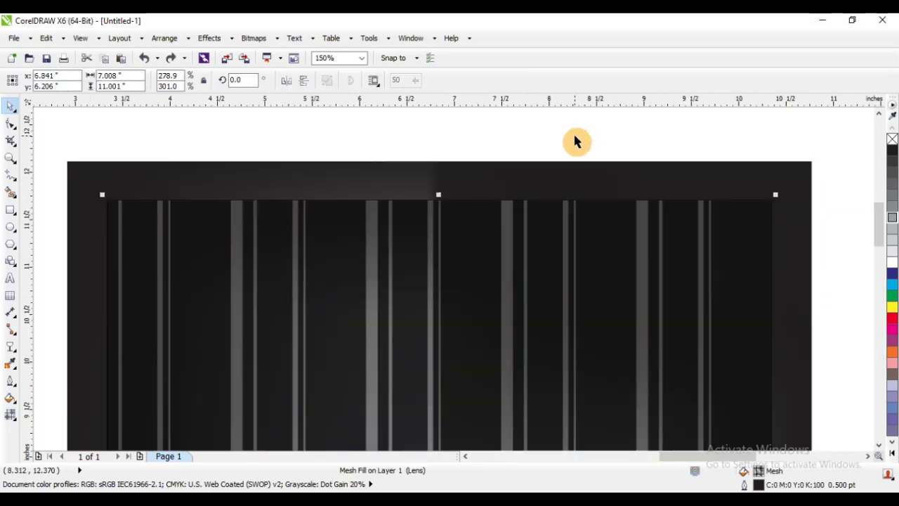
scroll(526, 151, "down", 2)
left_click(686, 191)
scroll(457, 165, "up", 2)
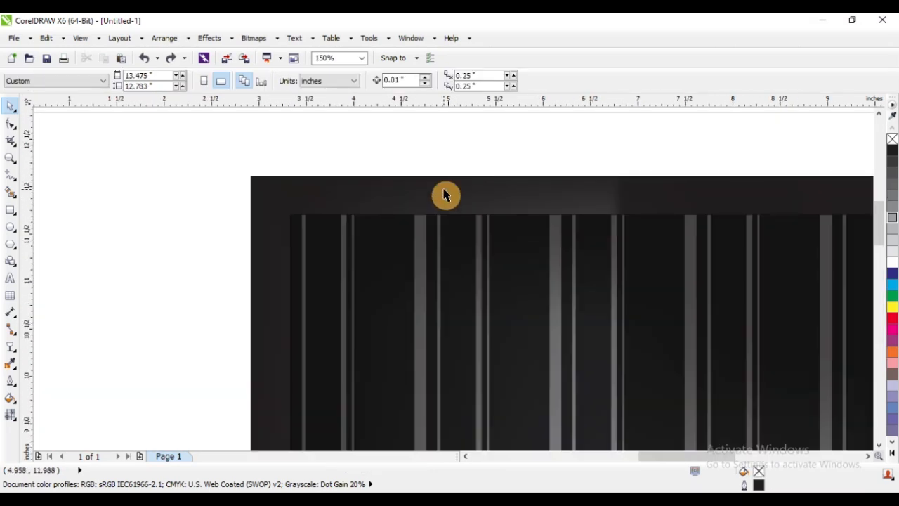
Step: Send the outer PowerClip frame around the strip panel to the back of the layer
left_click(444, 195)
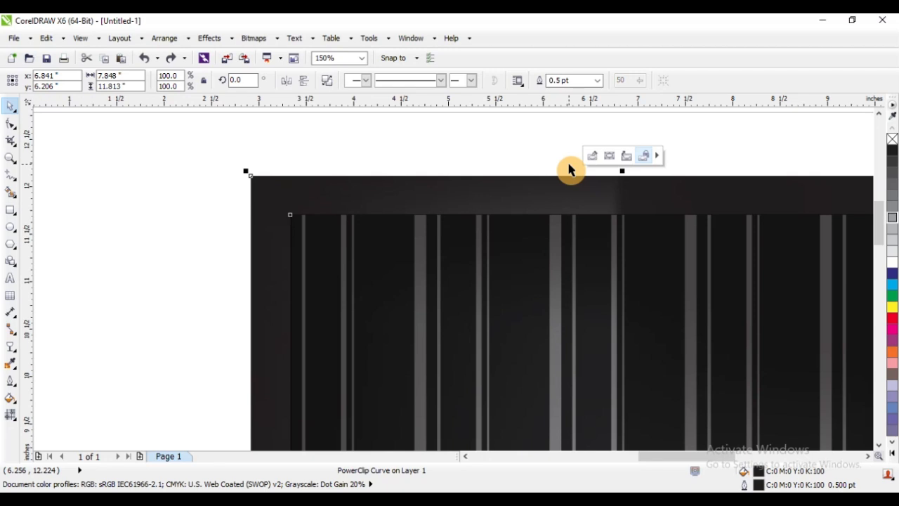
key("shift+Page_Down")
left_click(387, 151)
scroll(462, 153, "down", 2)
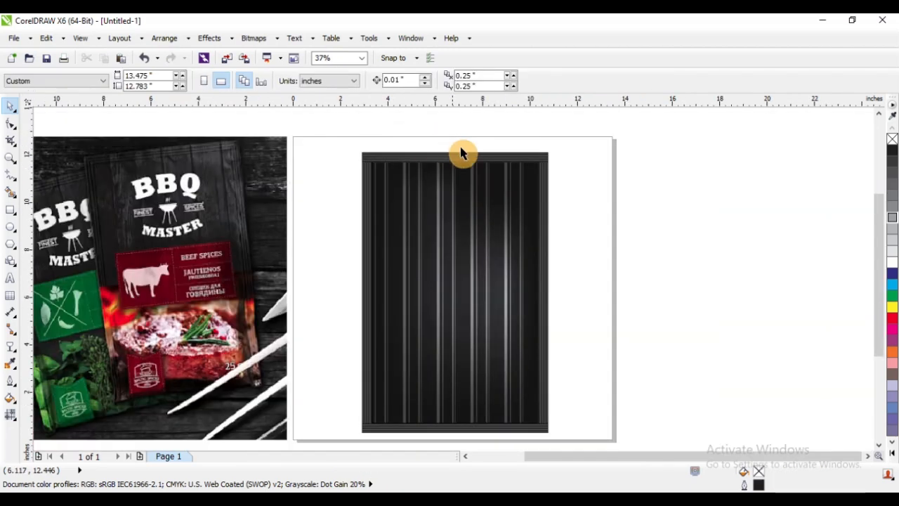
scroll(624, 191, "down", 1)
left_click_drag(352, 150, 656, 359)
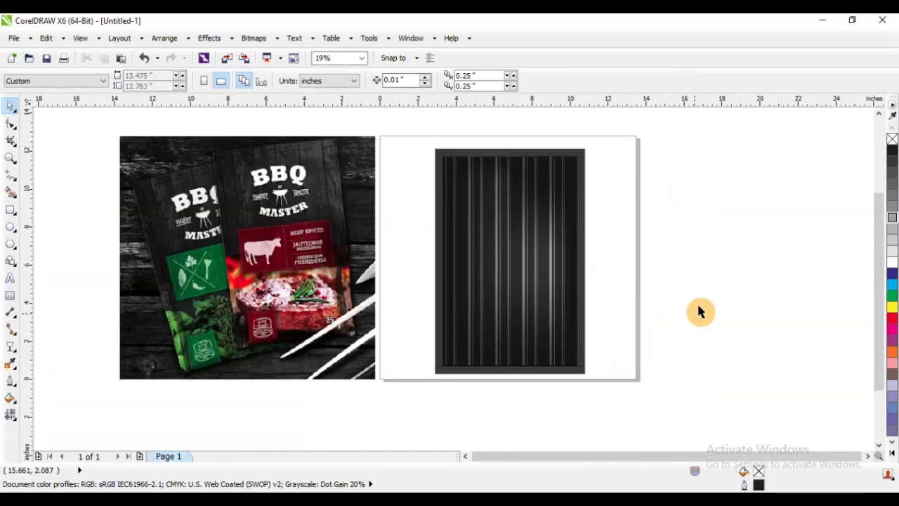
Step: Try shifting the inner mesh-shaded rectangle away from the striped frame and undo the shift
left_click_drag(539, 191, 672, 195)
key("ctrl+z")
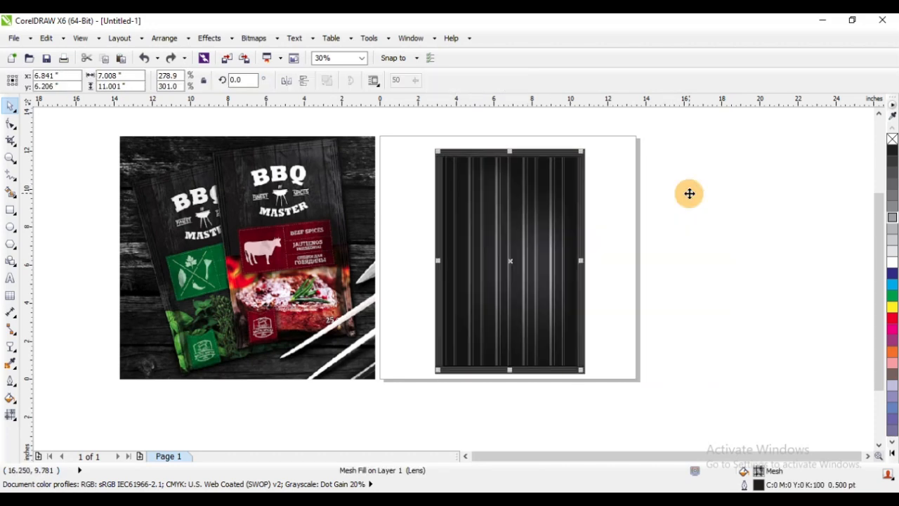
left_click(683, 207)
left_click(540, 157)
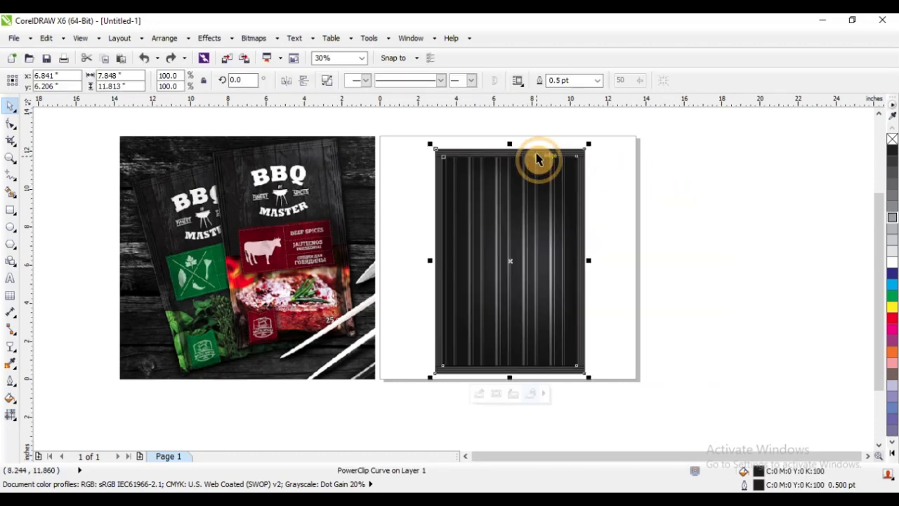
left_click(674, 172)
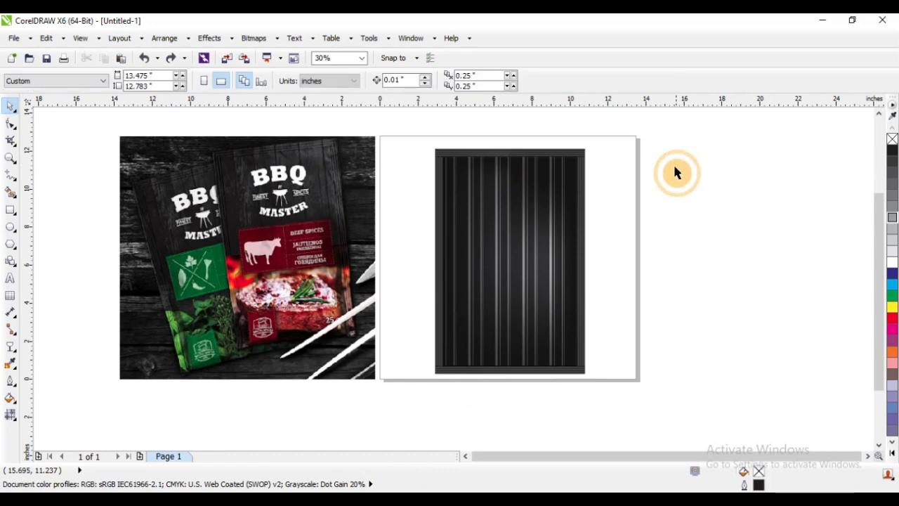
key("z")
left_click_drag(203, 127, 659, 408)
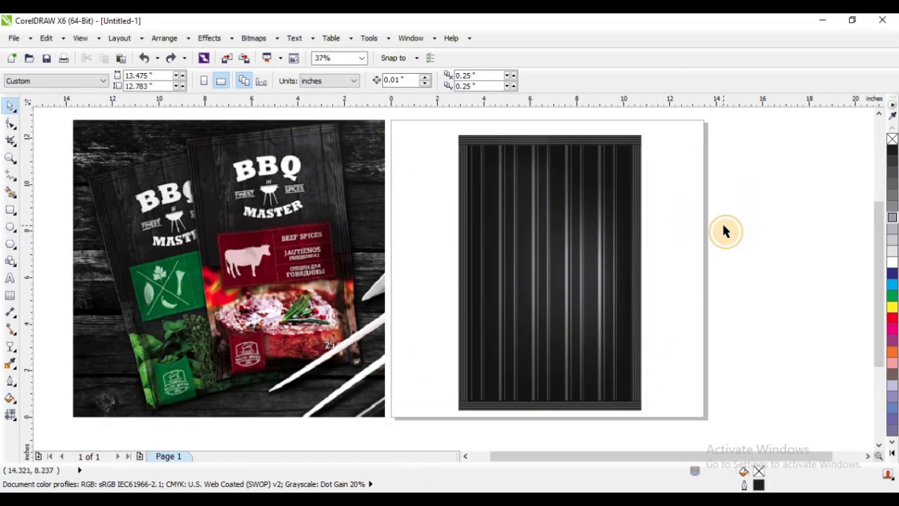
Step: Draw a label rectangle about 5.87 by 2.83 inches across the lower middle of the strip panel
key("F6")
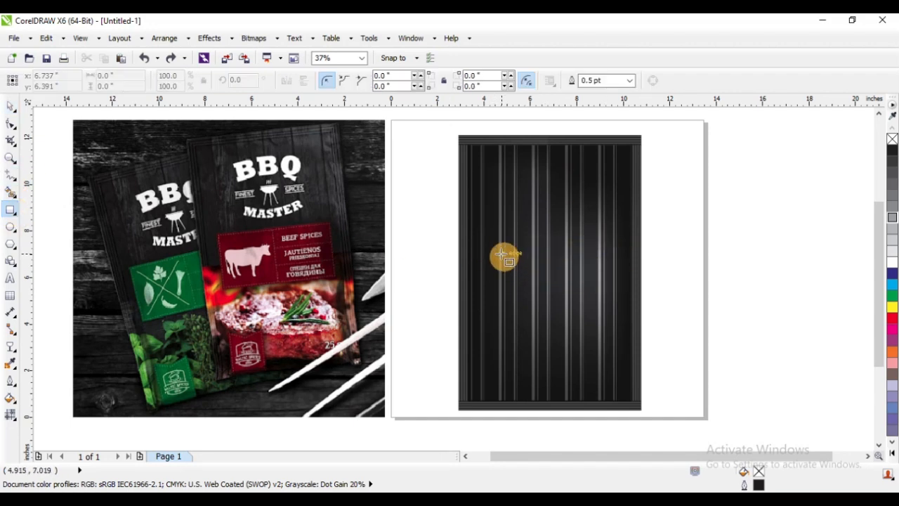
left_click_drag(490, 266, 628, 333)
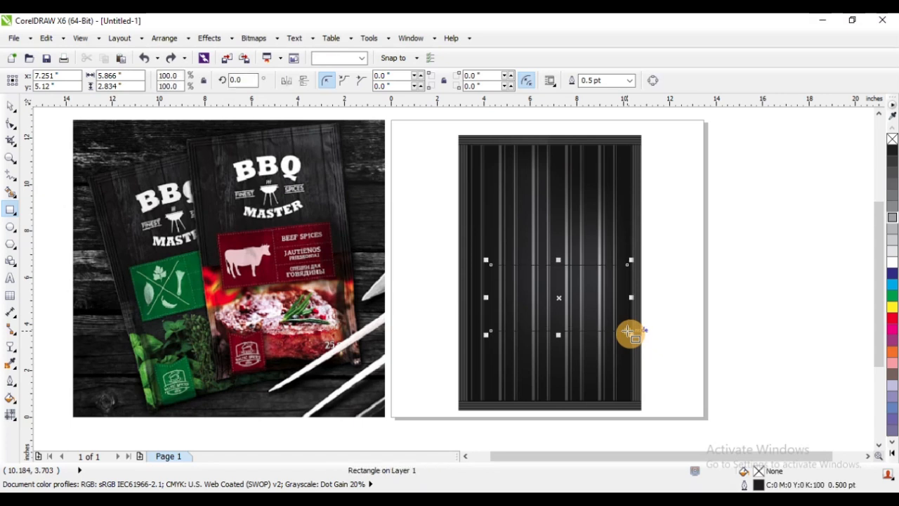
key("space")
left_click(661, 216)
Step: Move the strip panel artwork off the page and leave the new label rectangle alone on it
left_click_drag(438, 130, 708, 445)
scroll(530, 274, "down", 2)
left_click_drag(530, 267, 668, 266)
left_click_drag(349, 197, 788, 363)
left_click(493, 230)
mouse_move(664, 300)
left_mouse_down()
mouse_move(426, 293)
mouse_move(385, 279)
left_mouse_up()
Step: Set up a custom linear fountain fill for the label rectangle, sampling its start colour #780014 from the reference's red label
key("F2")
mouse_move(49, 204)
left_mouse_down()
mouse_move(375, 367)
mouse_move(536, 397)
left_mouse_up()
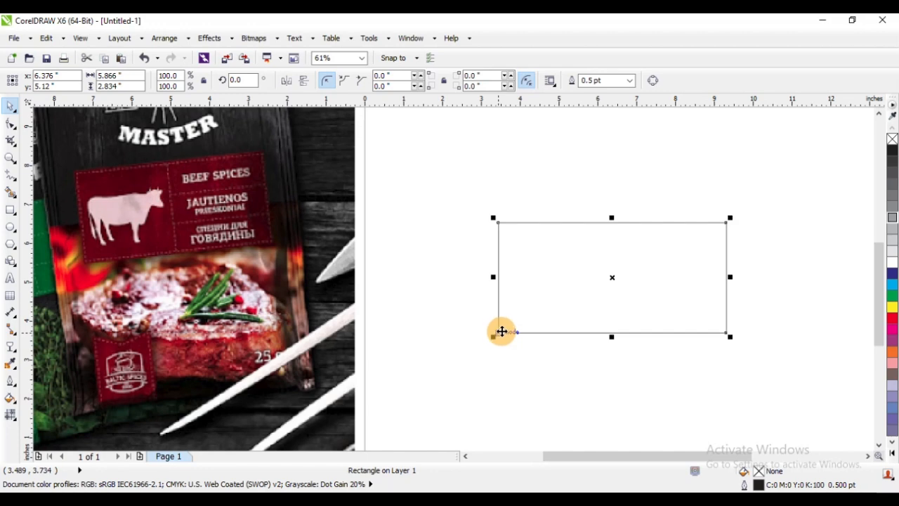
key("F11")
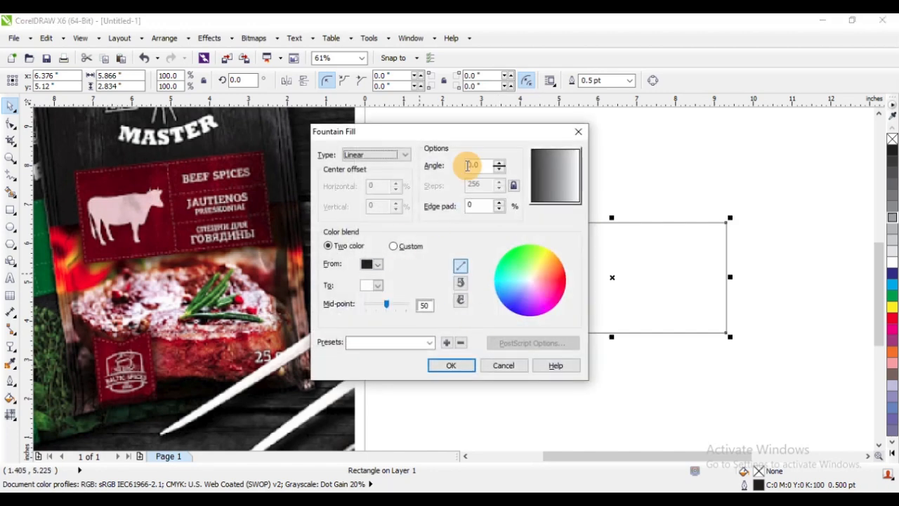
left_click(352, 138)
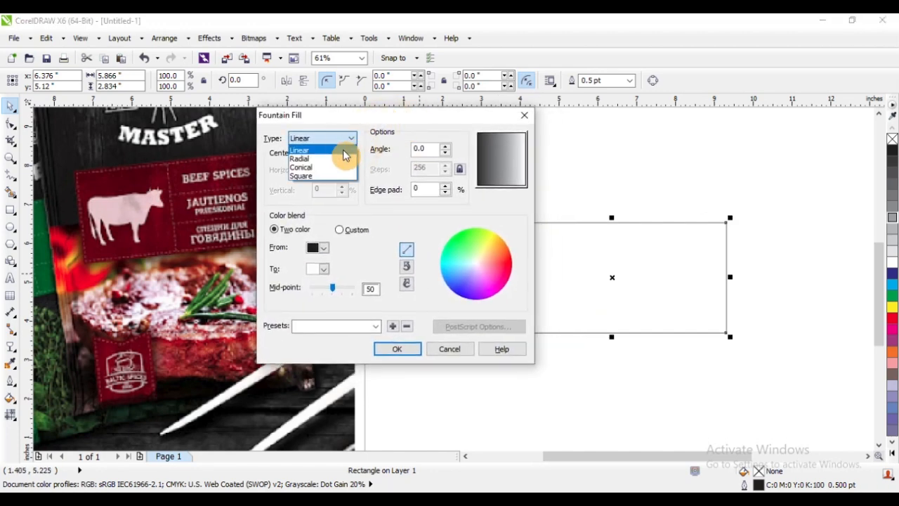
left_click(343, 151)
left_click(341, 230)
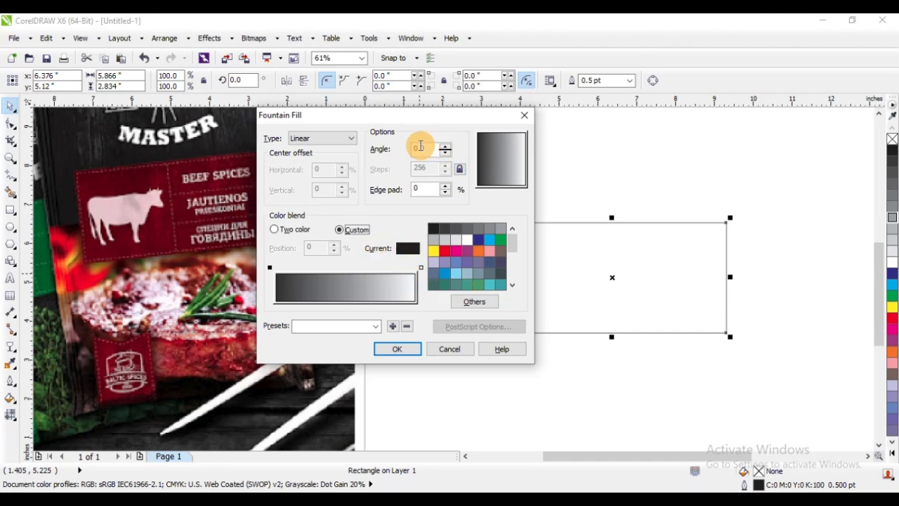
left_click(472, 301)
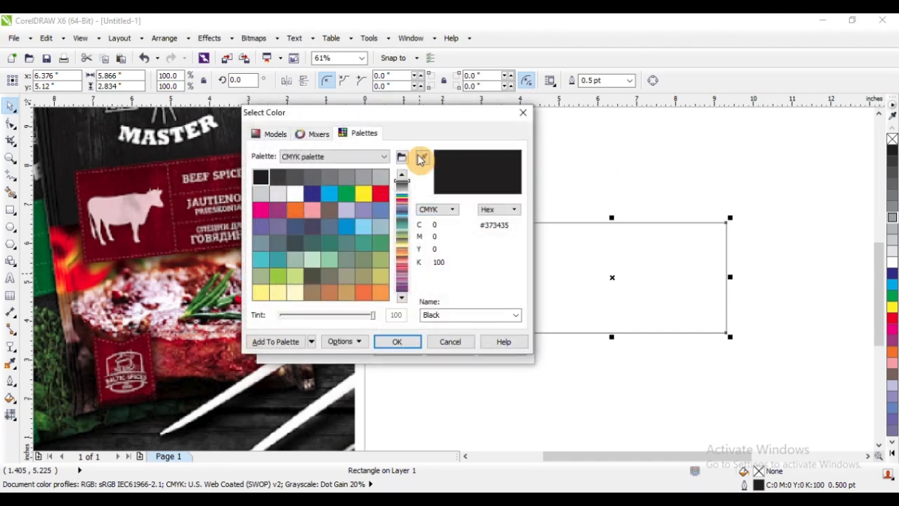
left_click(423, 158)
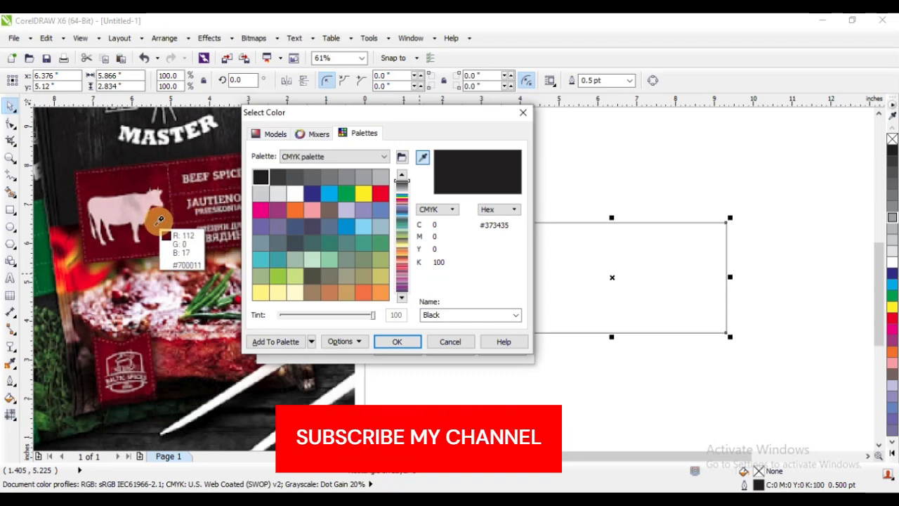
left_click(161, 215)
left_click(398, 342)
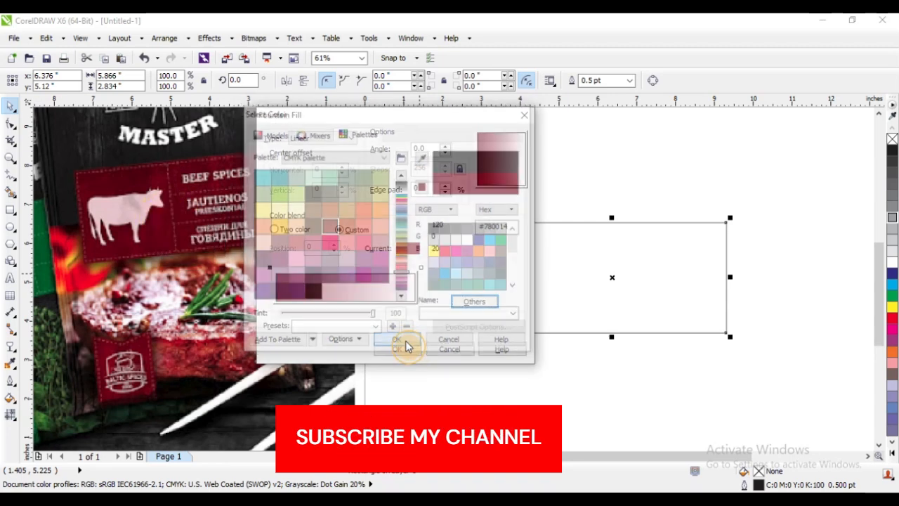
Step: Set the gradient's end colour to a dark red sampled from the reference's beef label
left_click(418, 268)
left_click(472, 301)
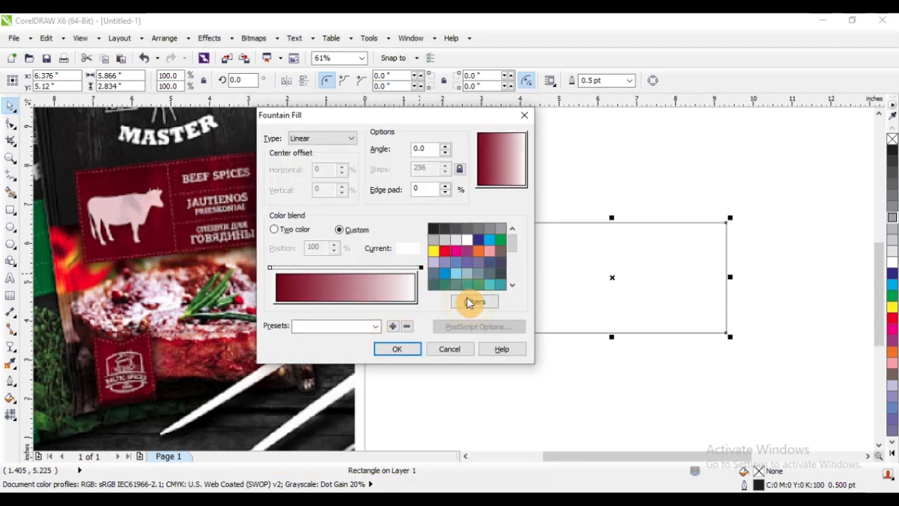
left_click(423, 157)
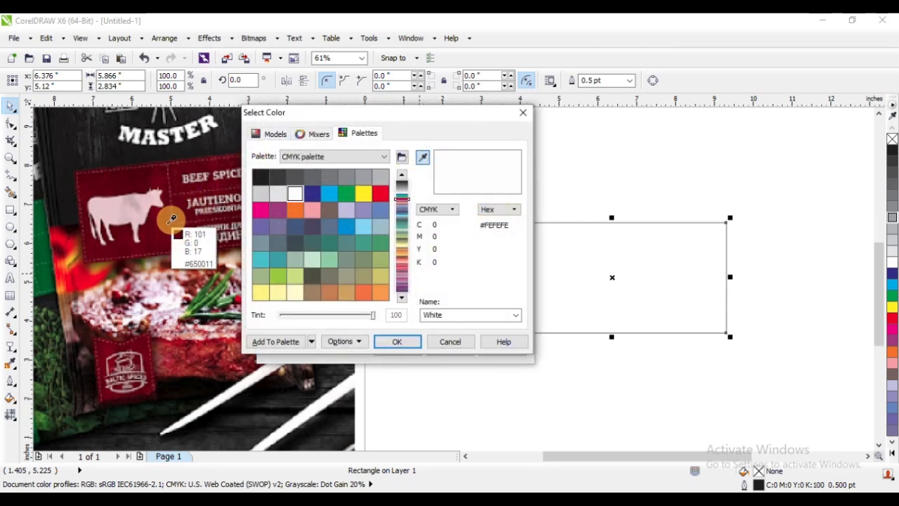
left_click(169, 235)
left_click(397, 342)
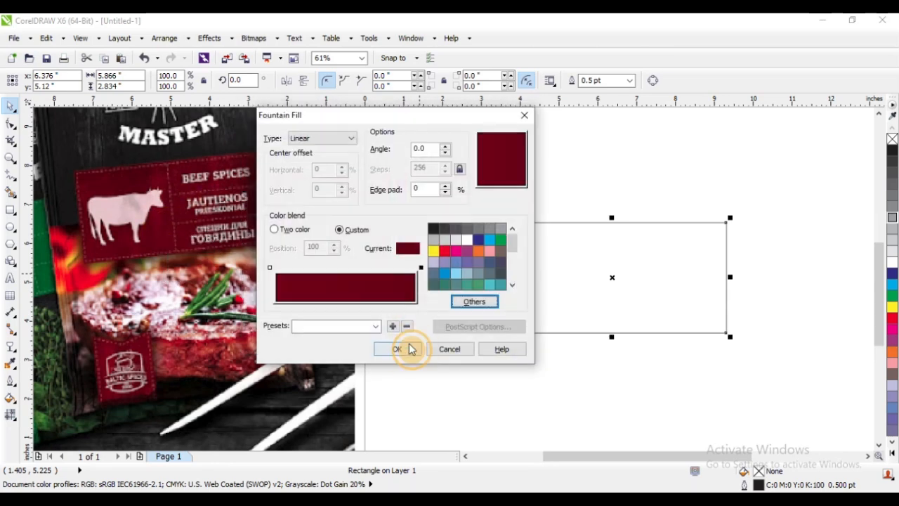
Step: Add two intermediate gradient stops at 26% and 82% and colour both Brick Red (#CC3300)
double_click(313, 267)
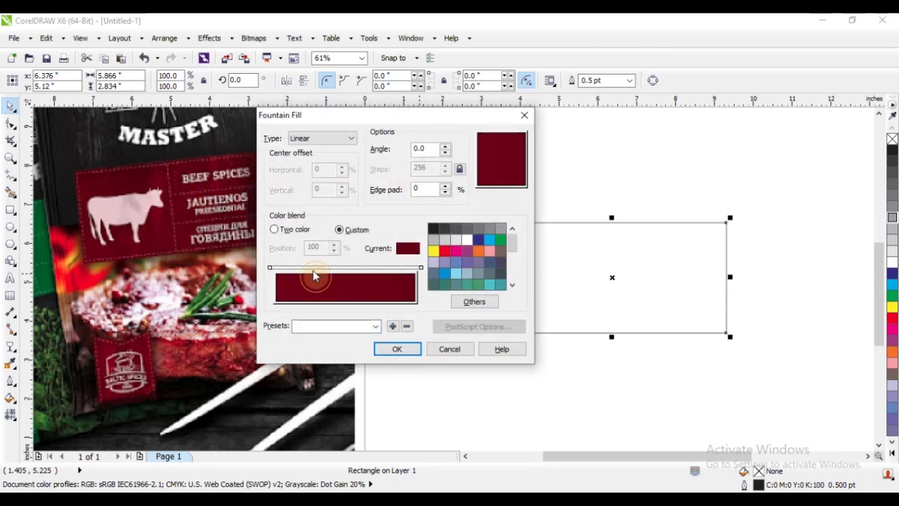
double_click(391, 274)
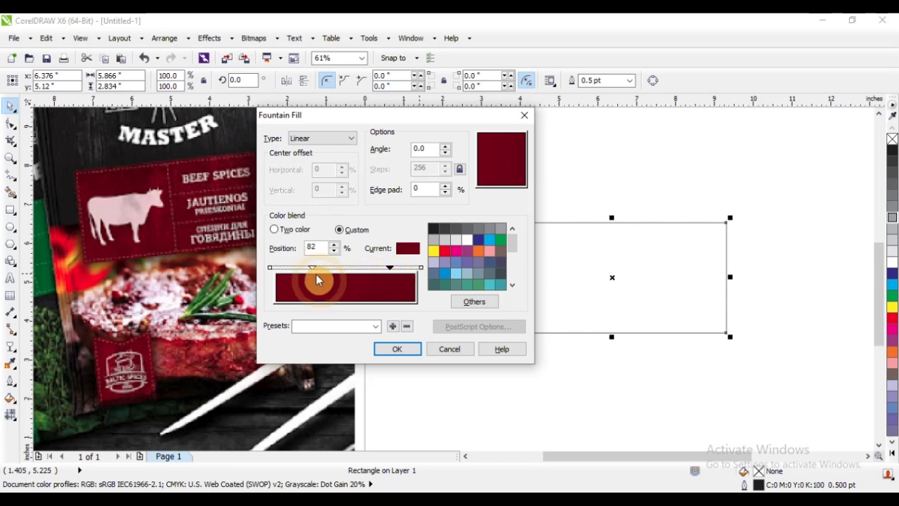
left_click(475, 302)
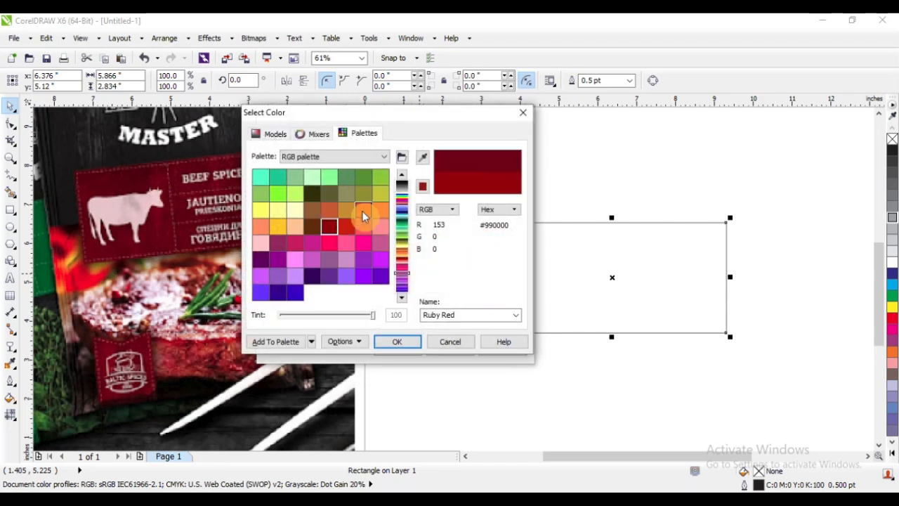
left_click(346, 225)
left_click(394, 345)
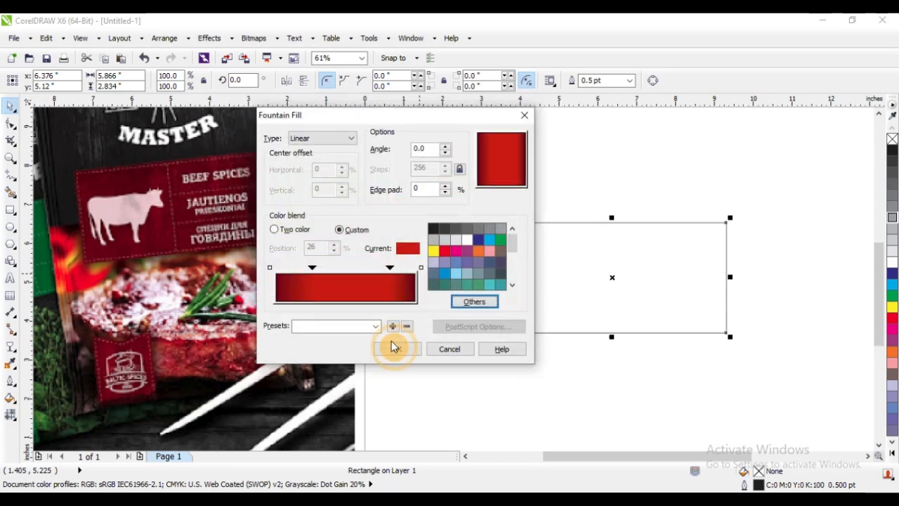
Step: Add a middle stop at 51% in the dark red sampled from the gradient's start, and apply the fountain fill
double_click(349, 279)
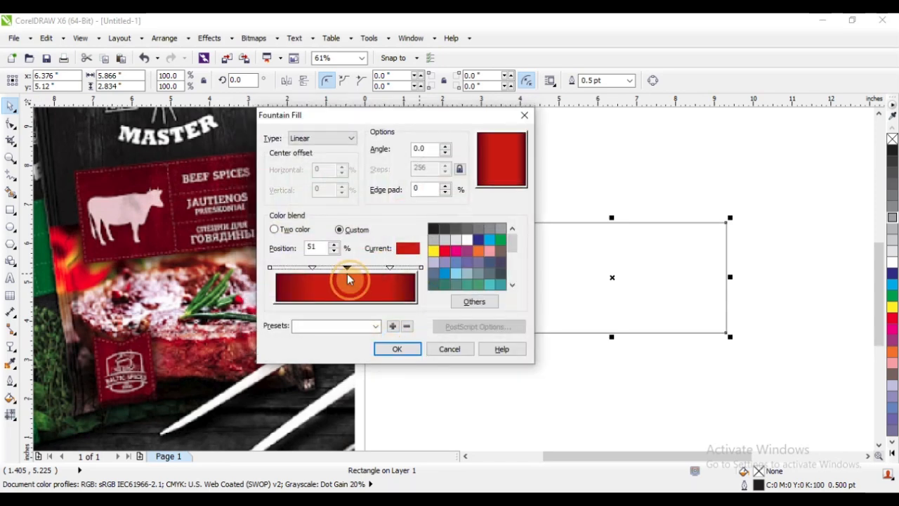
left_click(481, 303)
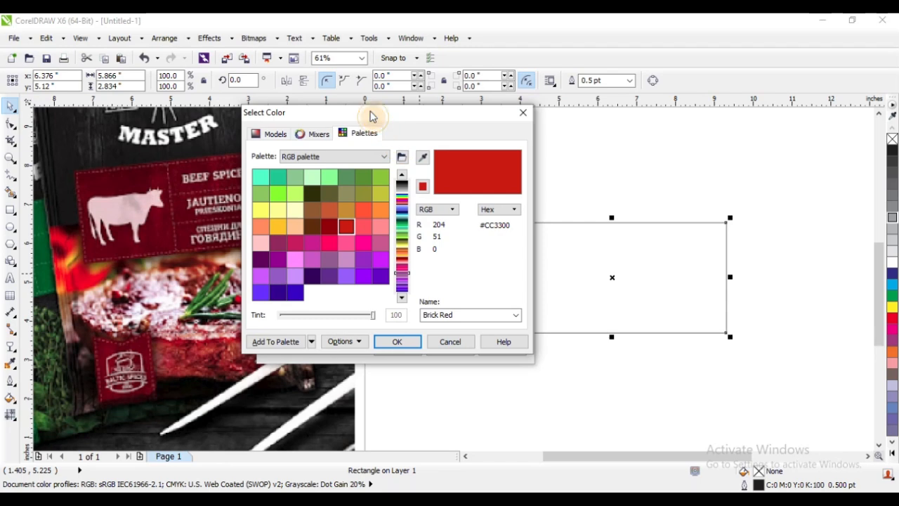
left_click_drag(370, 117, 636, 100)
left_click(691, 143)
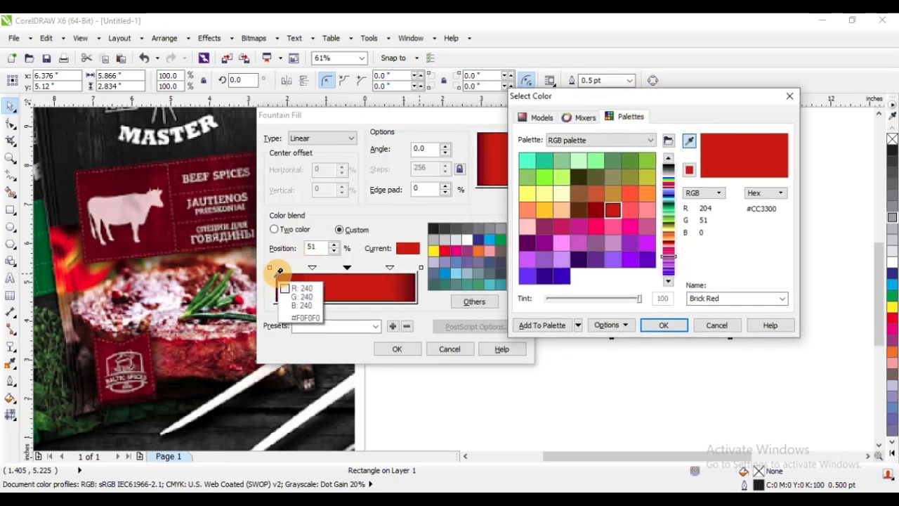
left_click(277, 291)
left_click(673, 326)
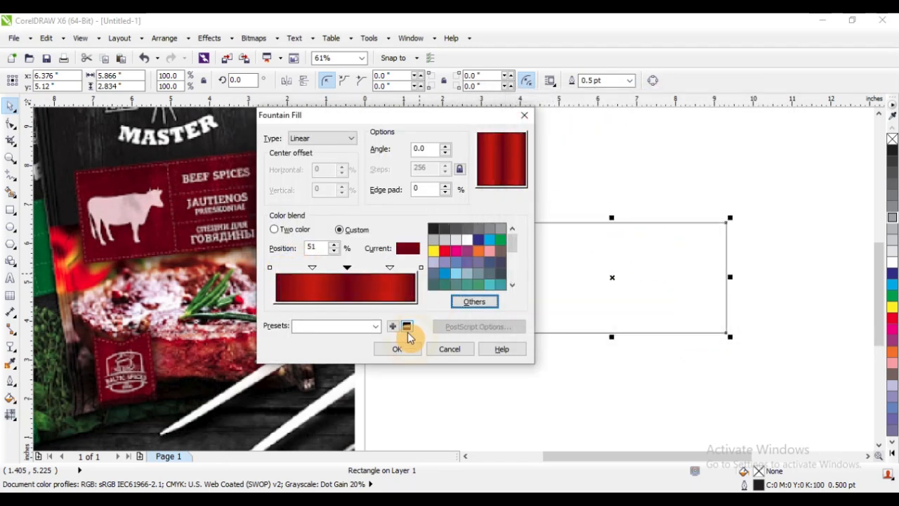
left_click(400, 347)
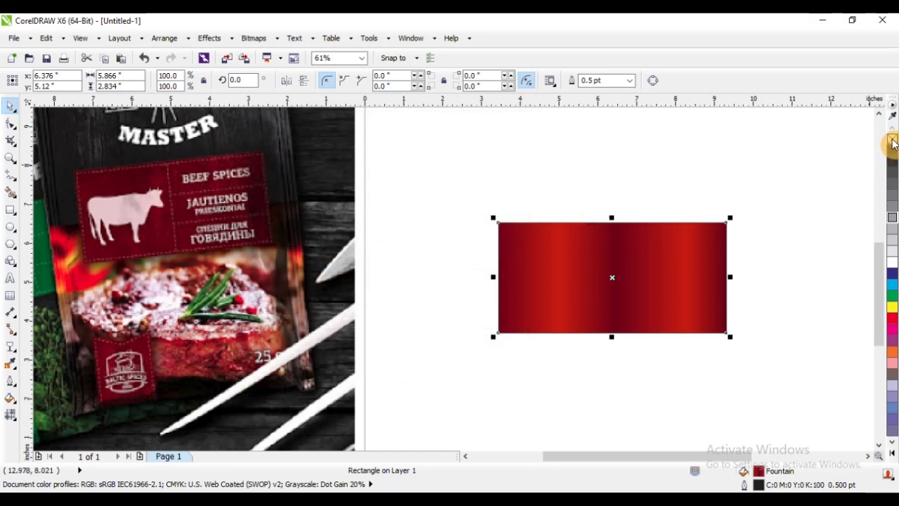
Step: Remove the outline from the red gradient label rectangle
right_click(891, 139)
left_click(682, 175)
left_click(609, 249)
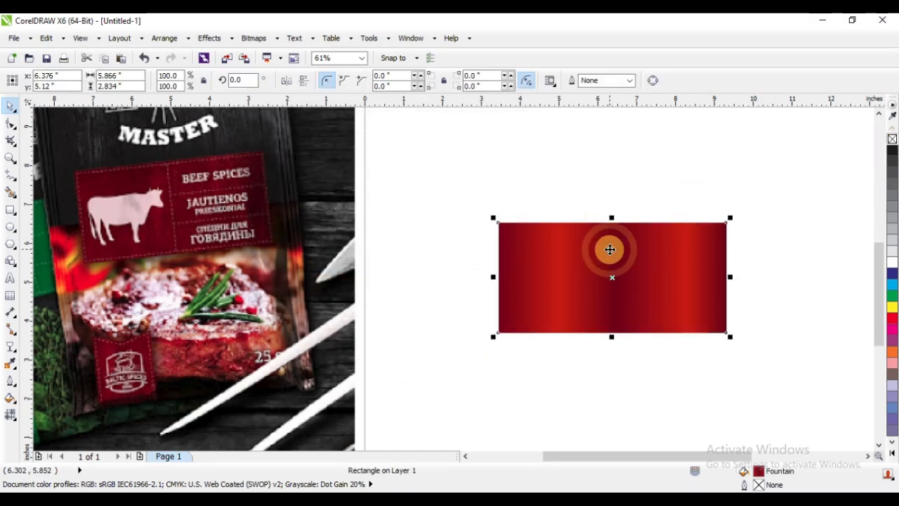
scroll(177, 166, "up", 2)
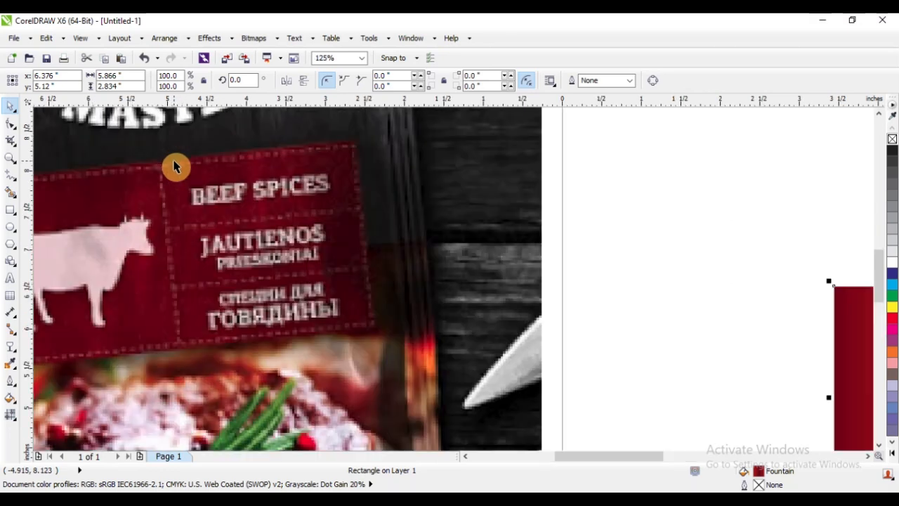
Step: Apply a one-step inside contour with a 0.13 inch offset to the red gradient label rectangle
scroll(161, 177, "down", 2)
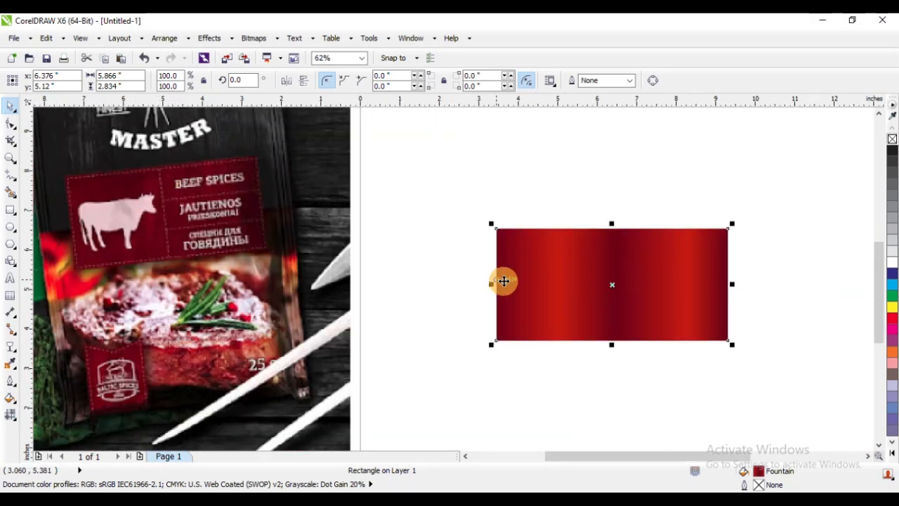
left_click(11, 368)
left_click(9, 346)
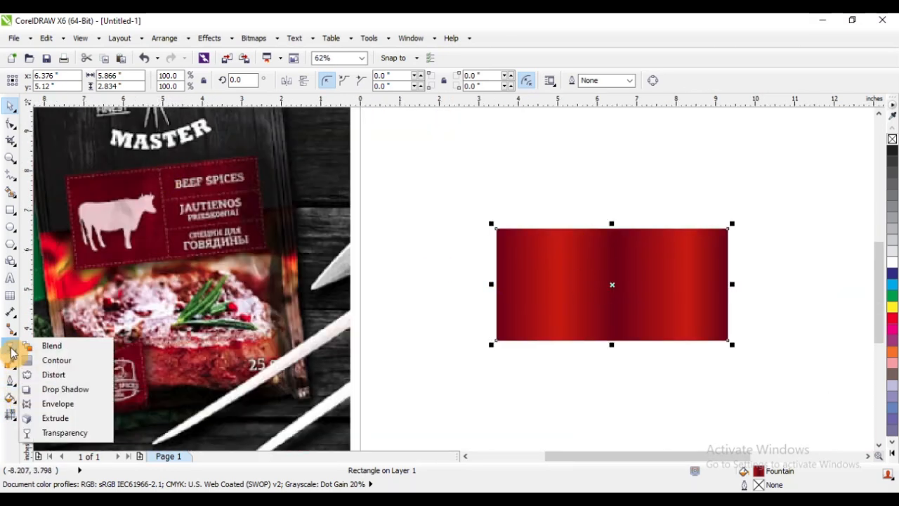
left_click(56, 360)
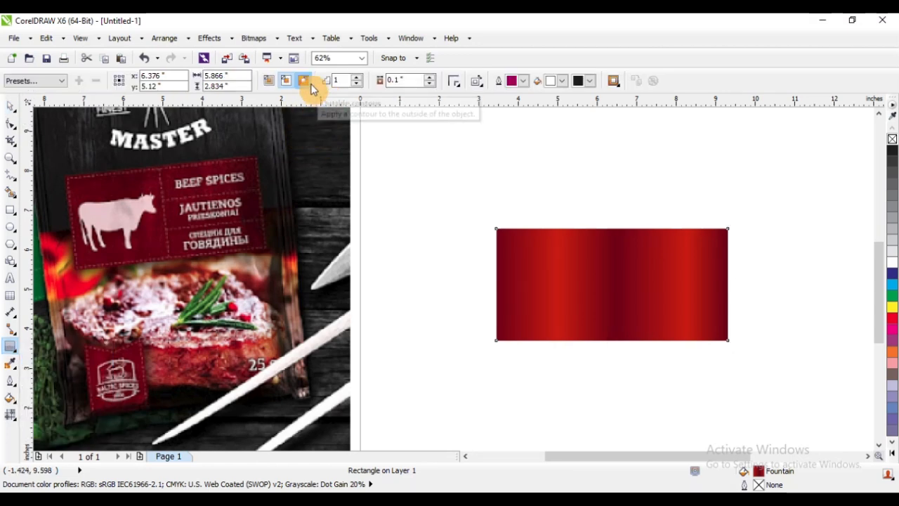
left_click(309, 83)
left_click(283, 82)
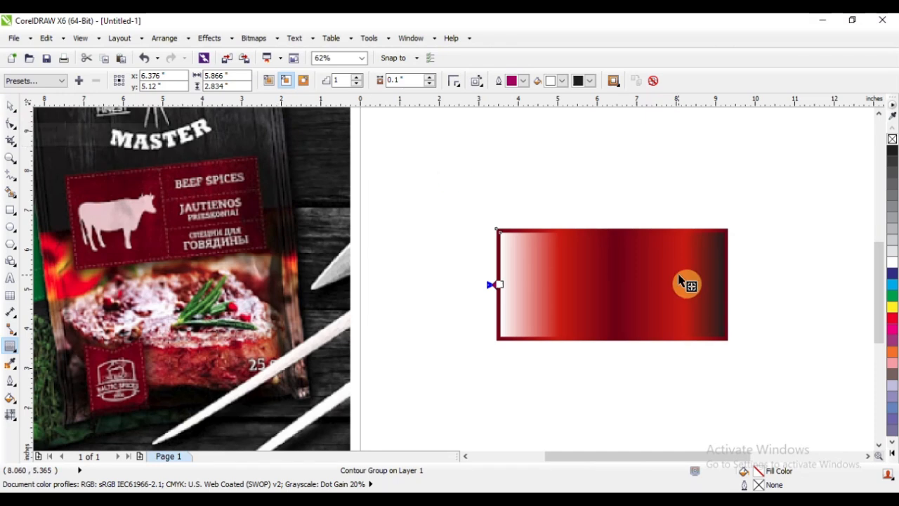
scroll(686, 283, "up", 2)
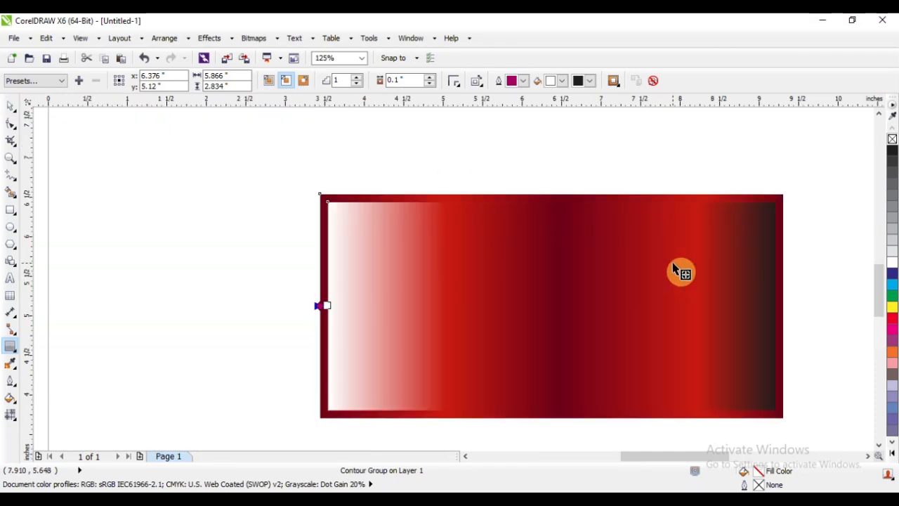
left_click(430, 77)
left_click(430, 78)
left_click(430, 78)
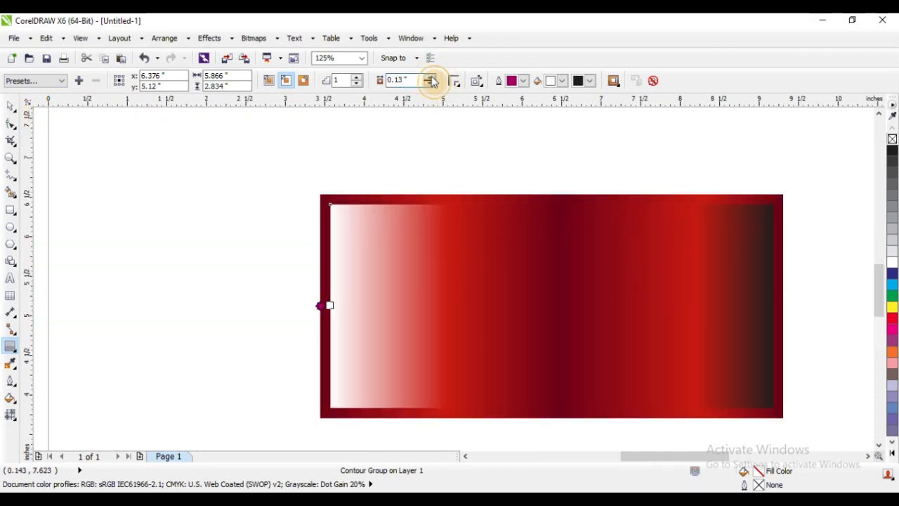
Step: Break the label's contour group apart so the inner rectangle is a separate object
left_click(8, 109)
left_click_drag(395, 227, 494, 237)
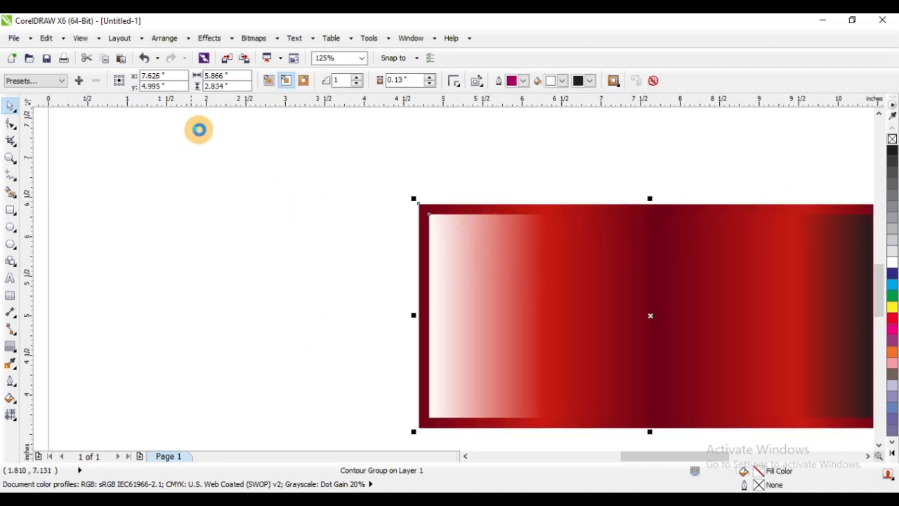
key("ctrl+z")
left_click(167, 39)
left_click(223, 187)
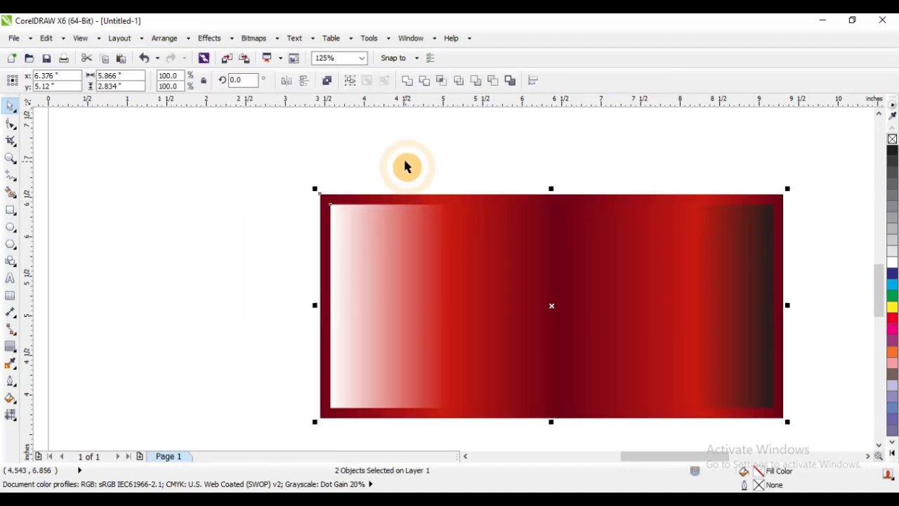
left_click_drag(374, 242, 303, 276)
key("ctrl+z")
scroll(501, 267, "down", 2)
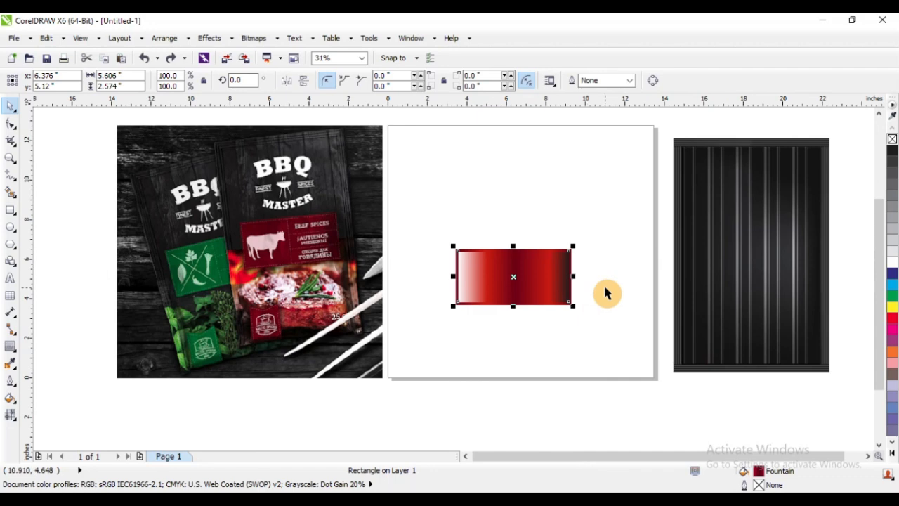
Step: Remove the inner rectangle's fill and give it a black 2.0 pt outline
key("F2")
left_click_drag(221, 208, 649, 334)
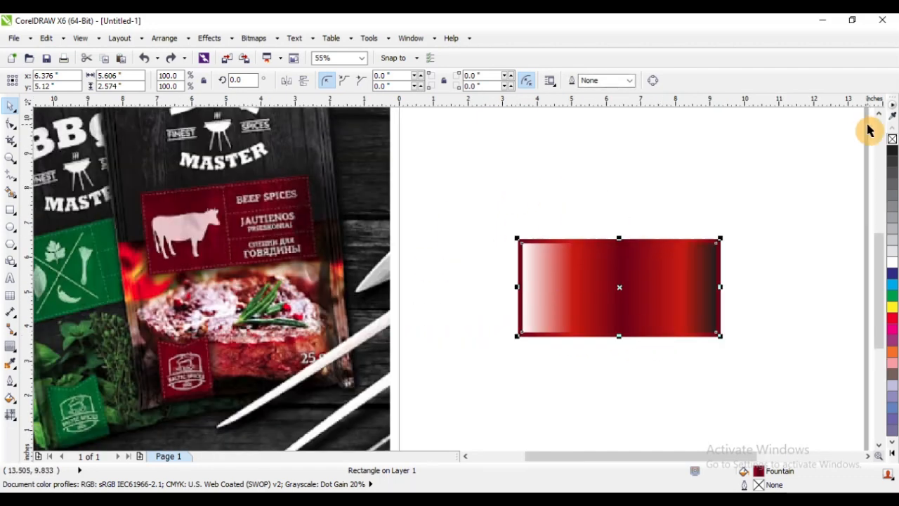
left_click(892, 140)
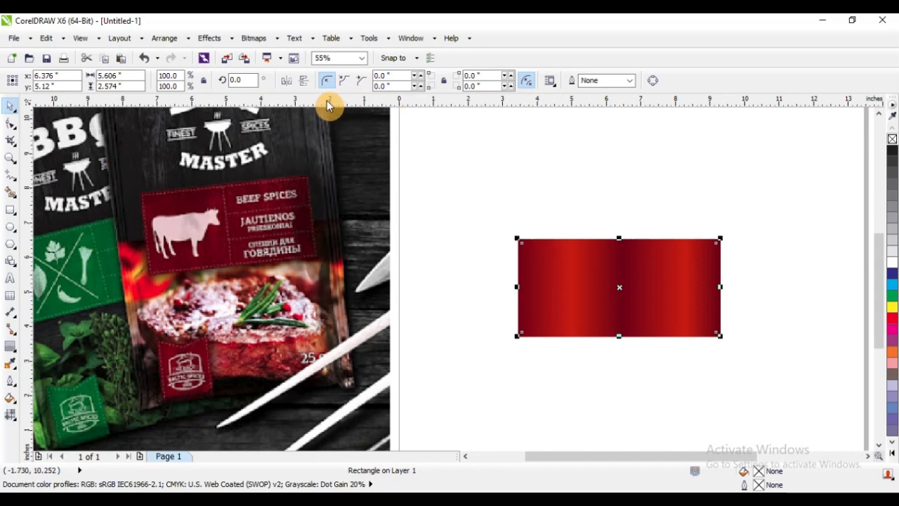
right_click(894, 151)
left_click_drag(496, 224, 603, 297)
left_click(630, 80)
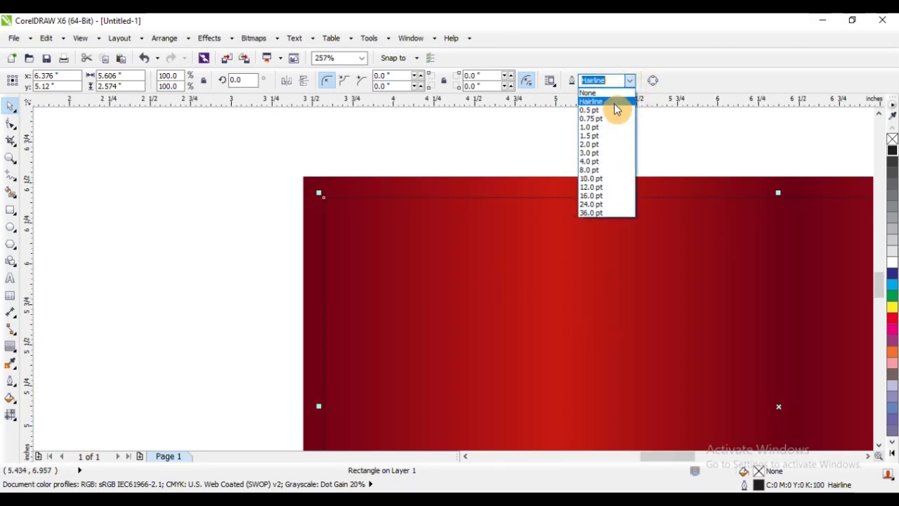
left_click(605, 144)
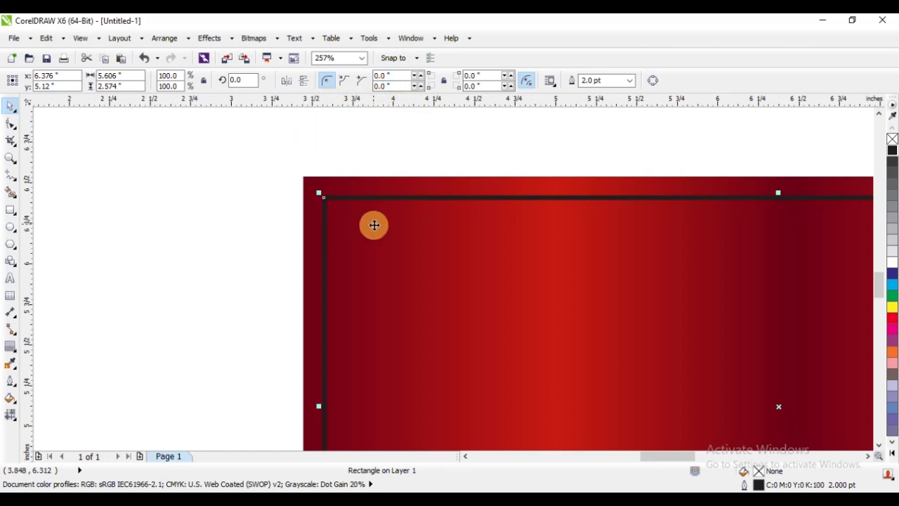
Step: Choose the short-dash line style for the inner rectangle's outline, keeping its width at 2.0 pt
scroll(373, 225, "down", 2)
left_click_drag(403, 243, 536, 242)
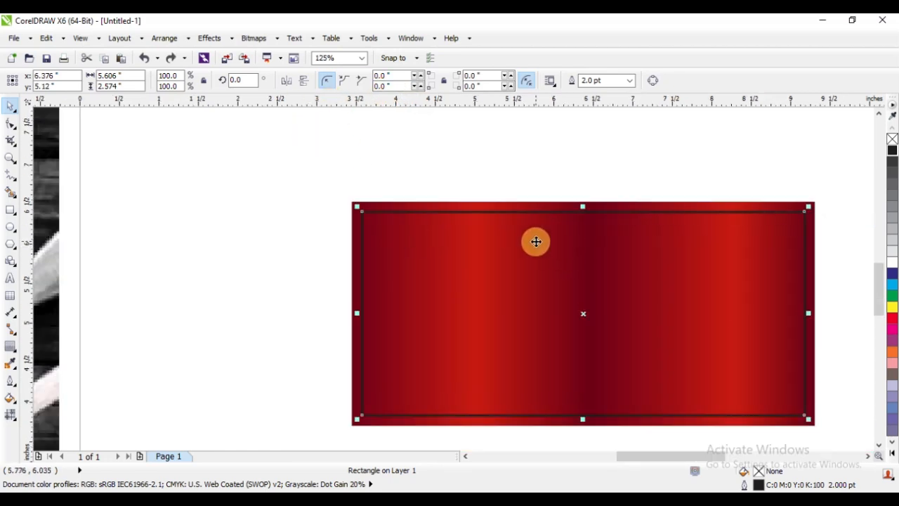
key("F12")
left_click_drag(456, 142, 211, 108)
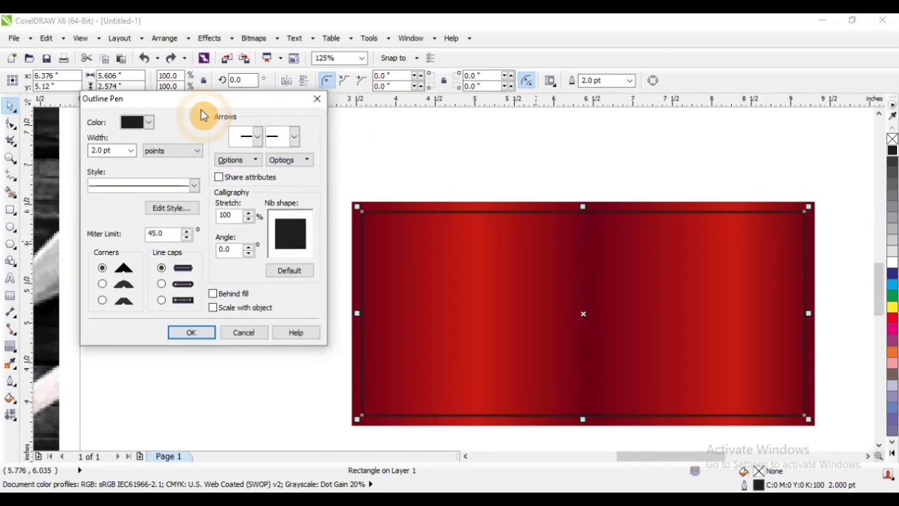
left_click(130, 151)
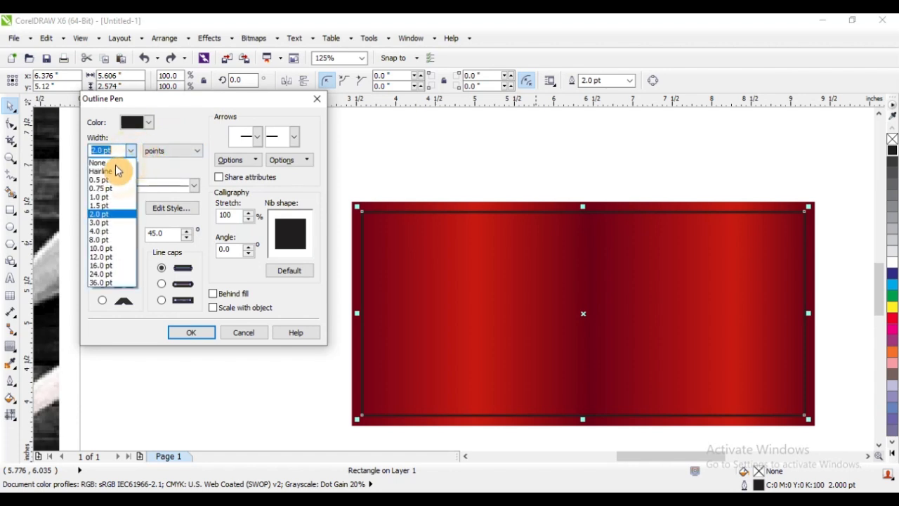
left_click(112, 205)
left_click(126, 149)
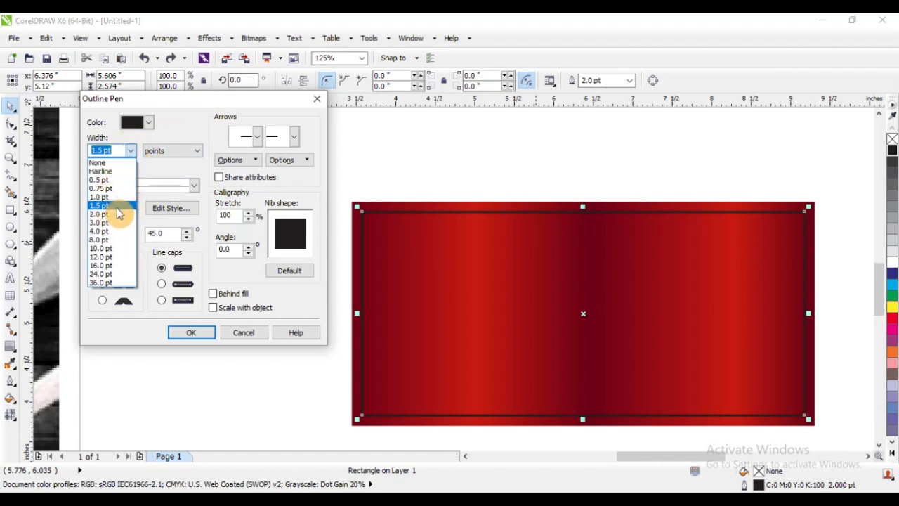
left_click(112, 213)
left_click(194, 186)
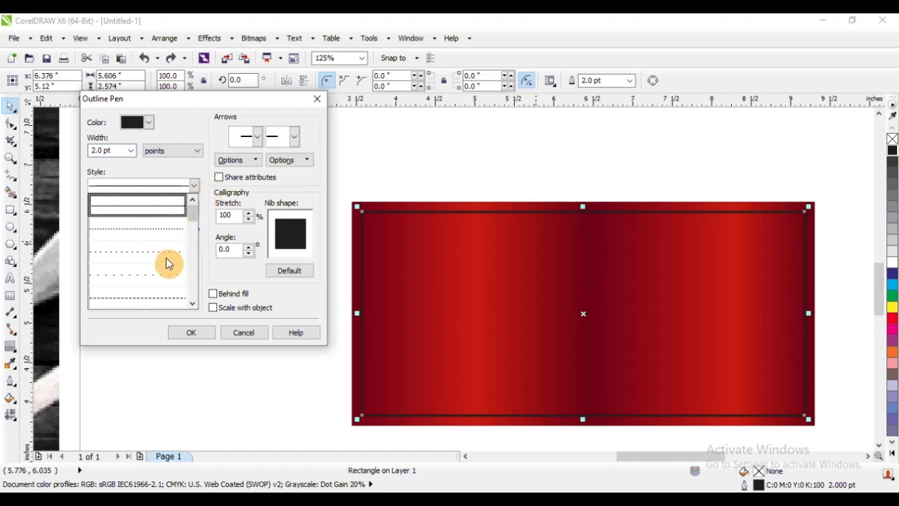
left_click(156, 299)
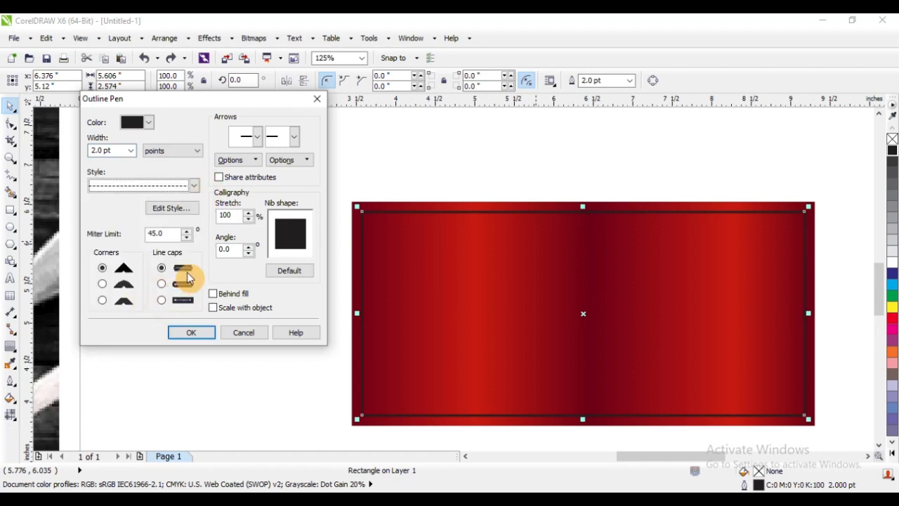
Step: Colour the inner rectangle's dashed outline light orange-red (#F76939), starting from the gradient's sampled red, and apply the outline settings
left_click(149, 123)
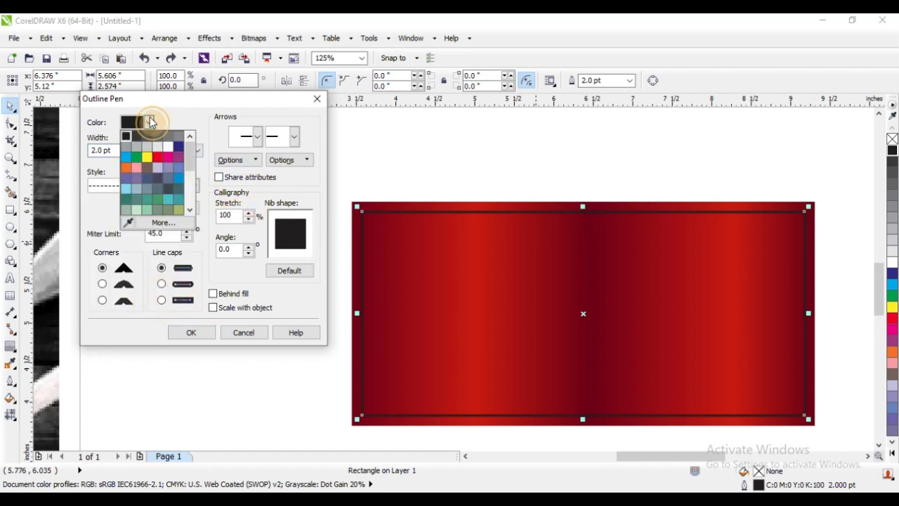
left_click(160, 225)
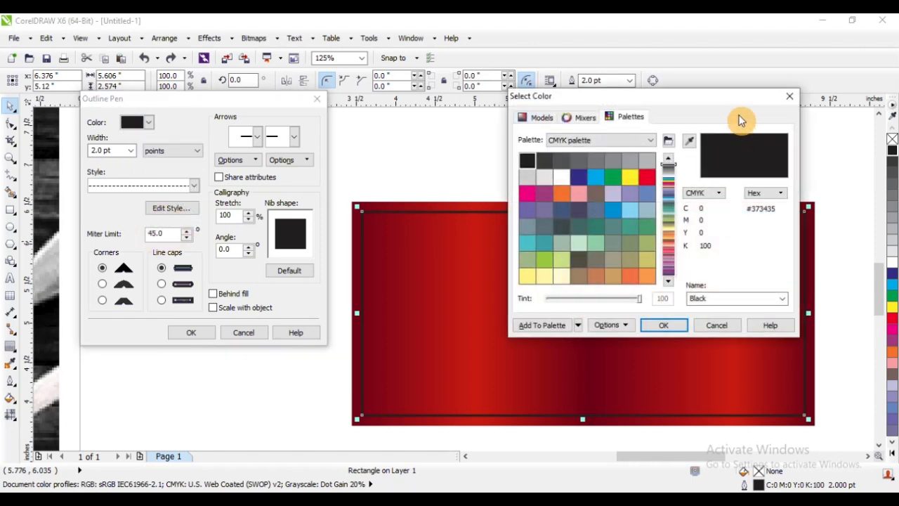
left_click(692, 145)
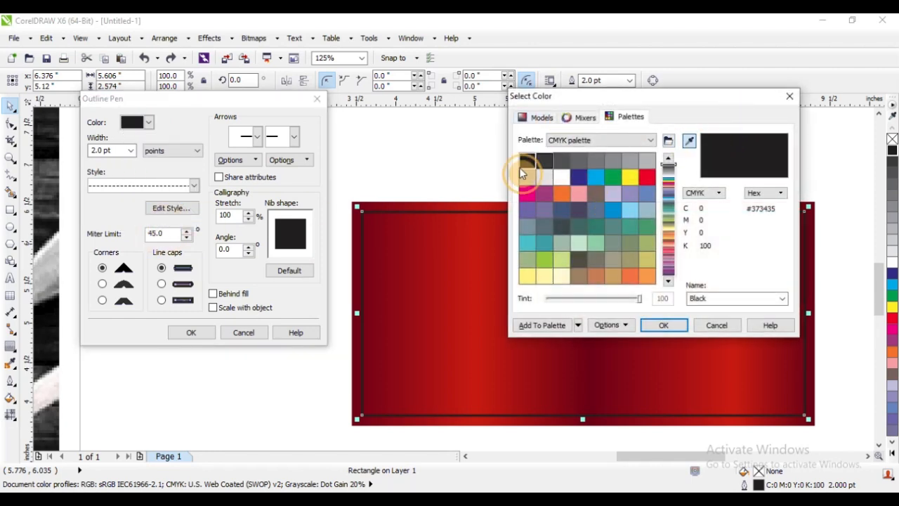
left_click(476, 237)
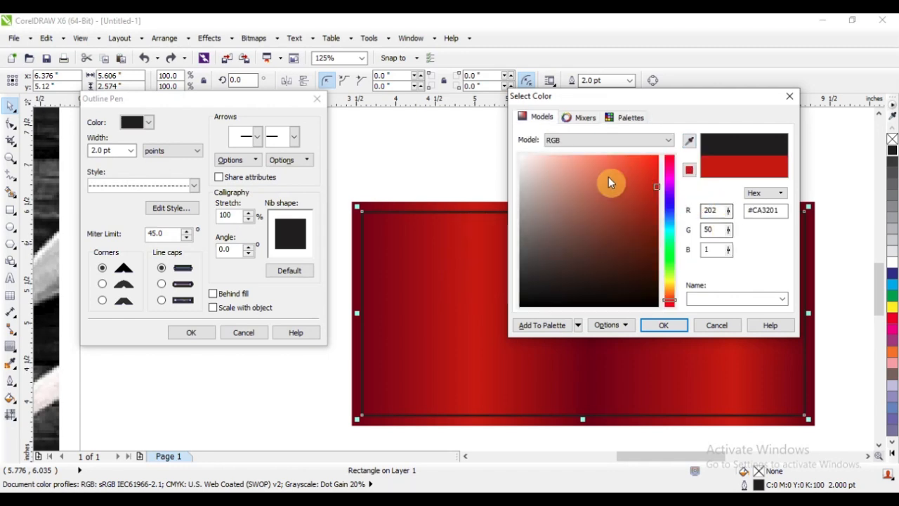
left_click(628, 162)
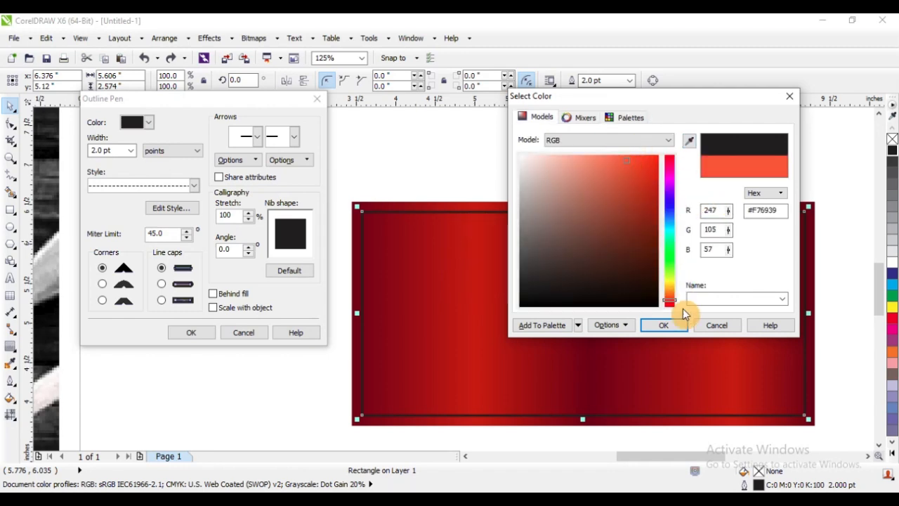
left_click(679, 333)
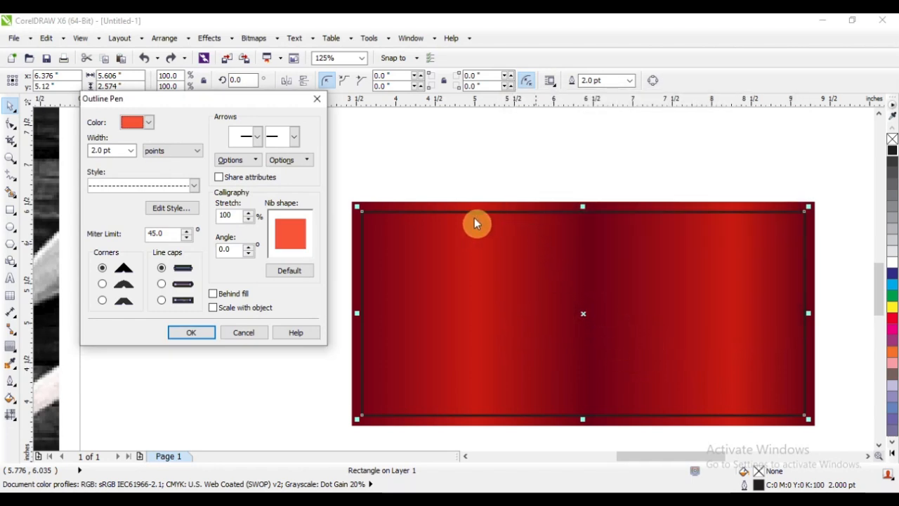
left_click(180, 335)
scroll(583, 198, "down", 2)
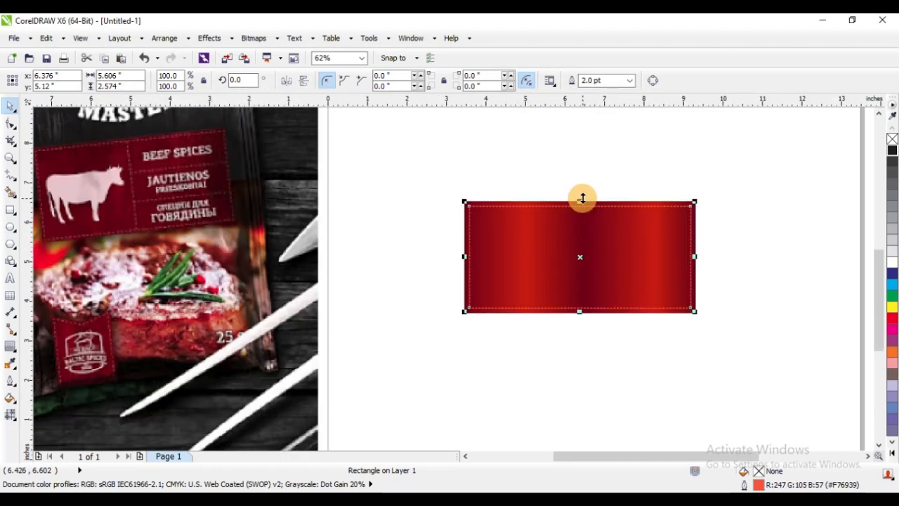
left_click(571, 163)
Step: Draw a straight vertical line about 3.75 inches long beside the red label with the Freehand tool
scroll(652, 257, "down", 1)
key("F2")
left_click_drag(297, 184, 710, 323)
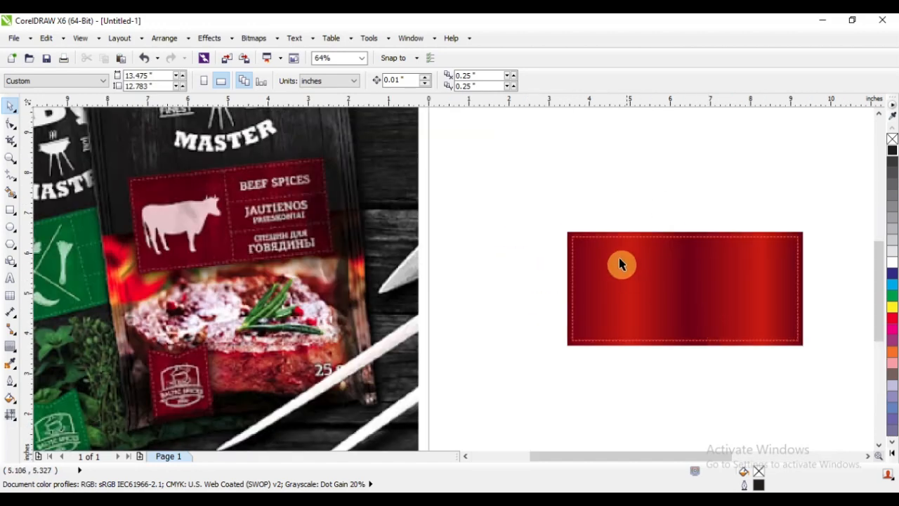
left_click(611, 188)
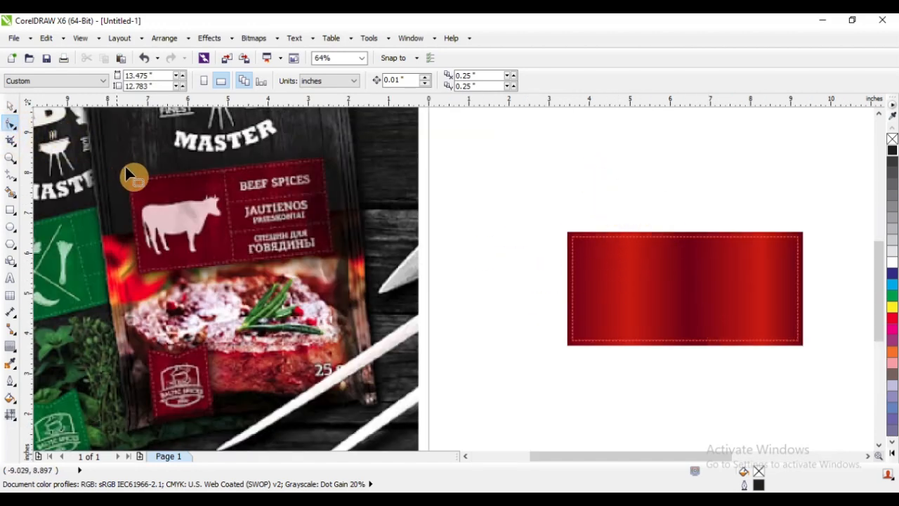
key("F5")
left_click(11, 176)
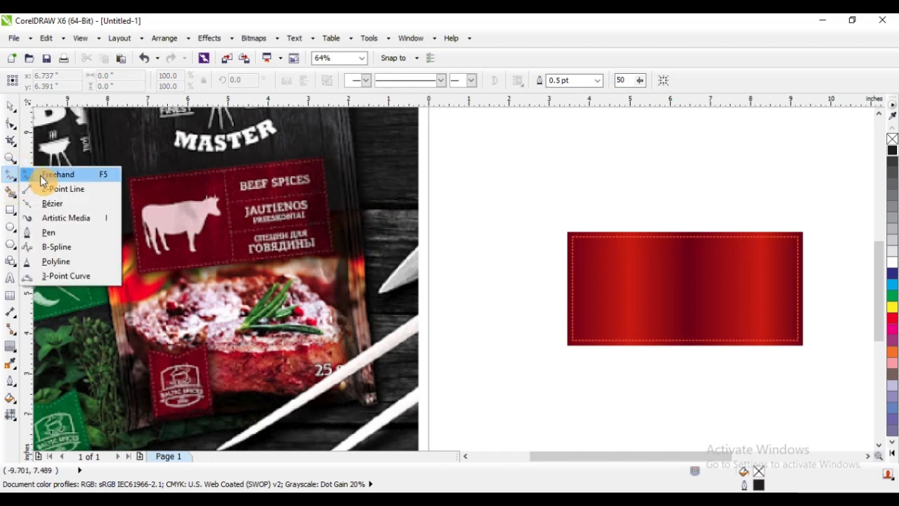
left_click(52, 175)
left_click(515, 158)
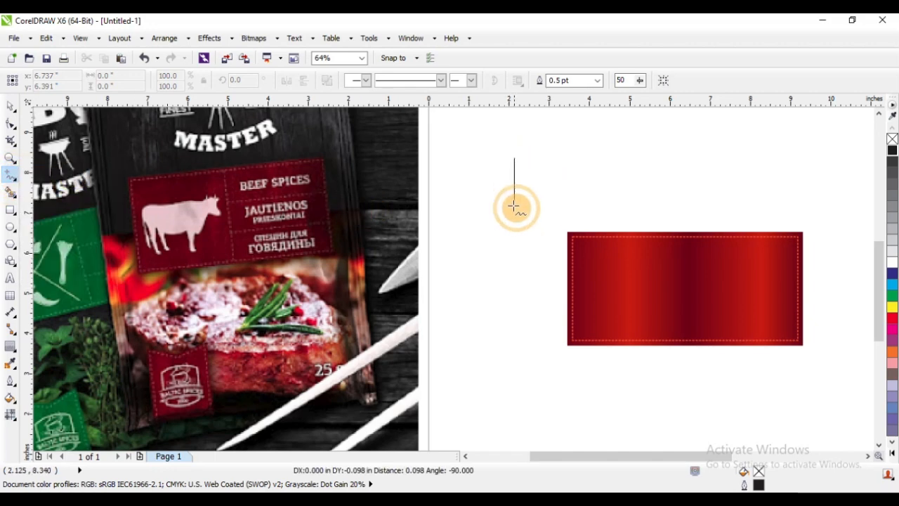
left_click(515, 307)
Step: Centre the vertical line horizontally and vertically on the dashed inner rectangle
key("space")
left_click(604, 257, "shift")
key("e")
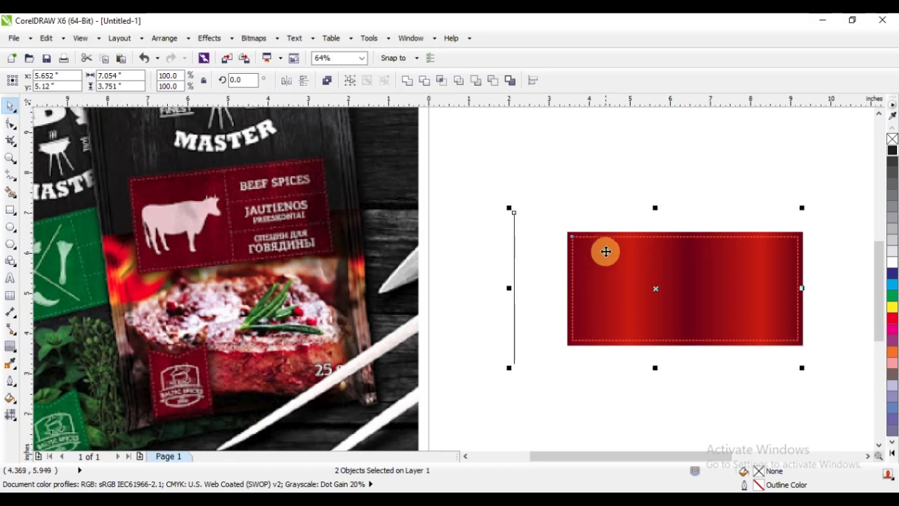
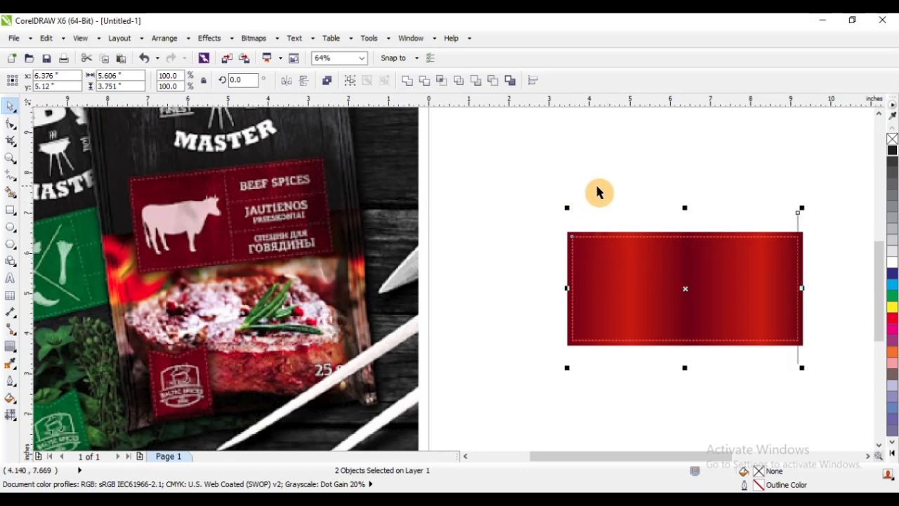
left_click(622, 165)
Step: Set the centred vertical line's outline width to 2.0 pt
key("F2")
left_click_drag(625, 170, 876, 363)
left_click(283, 191)
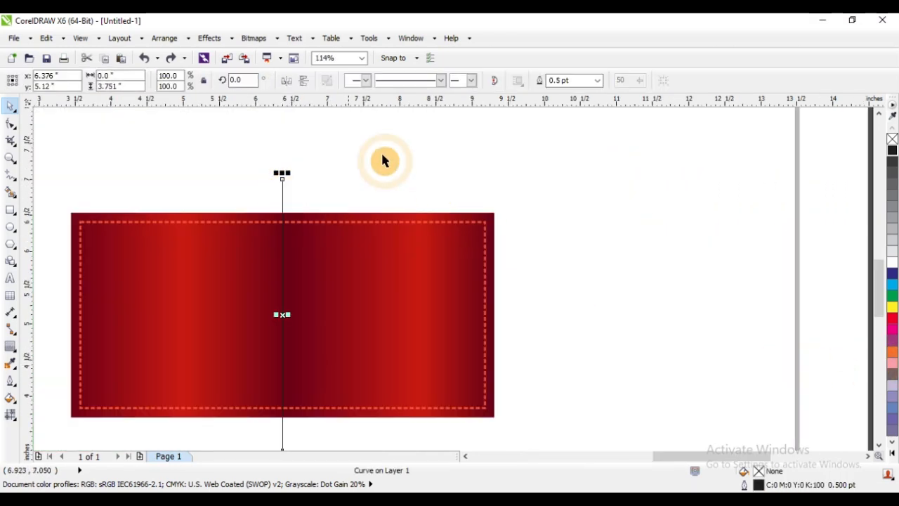
left_click(599, 81)
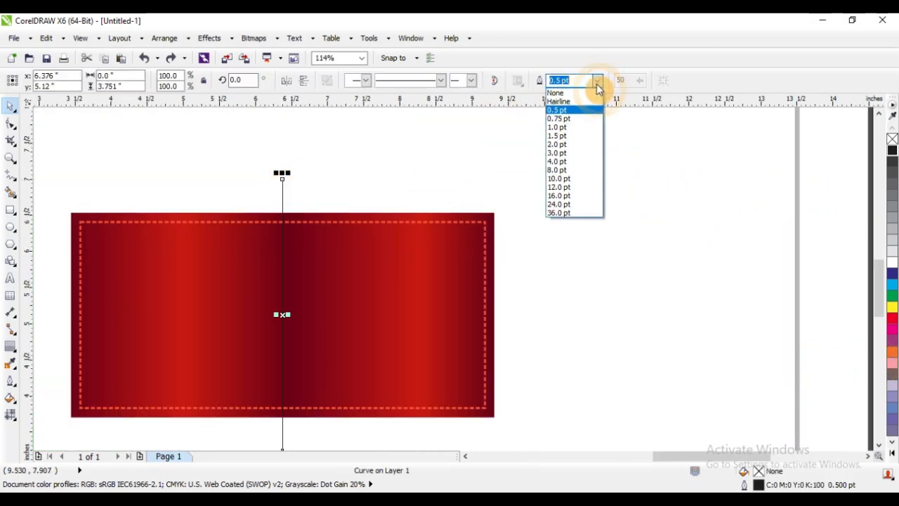
left_click(580, 145)
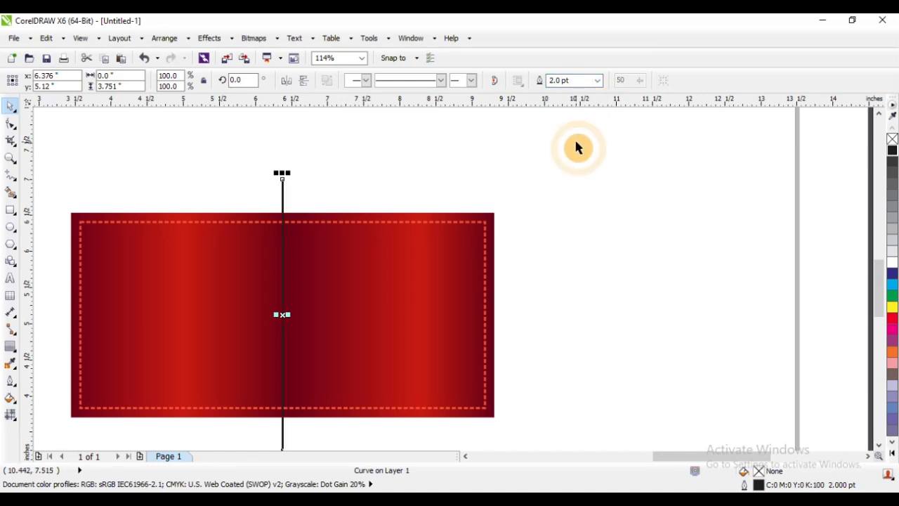
Step: Give the centred vertical line a dashed line style matching the inner rectangle's stitching
left_click(466, 82)
left_click(443, 80)
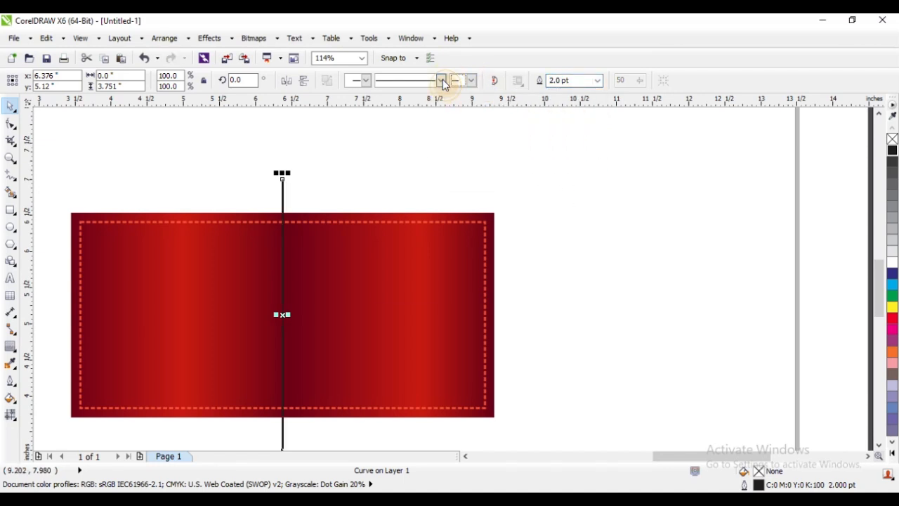
left_click(443, 79)
left_click(413, 195)
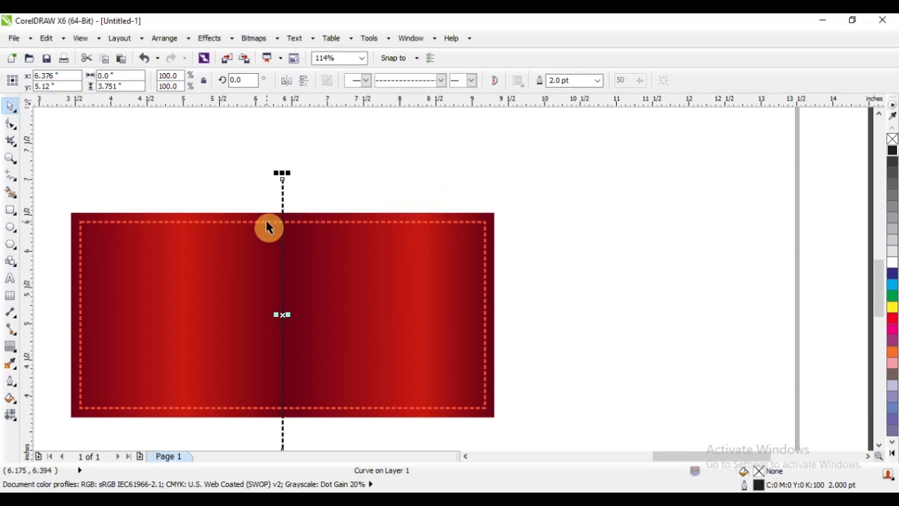
Step: Sample the stitching's light orange-red (#F76939) from the inner rectangle and apply it to the dashed vertical line's outline
scroll(267, 227, "up", 5)
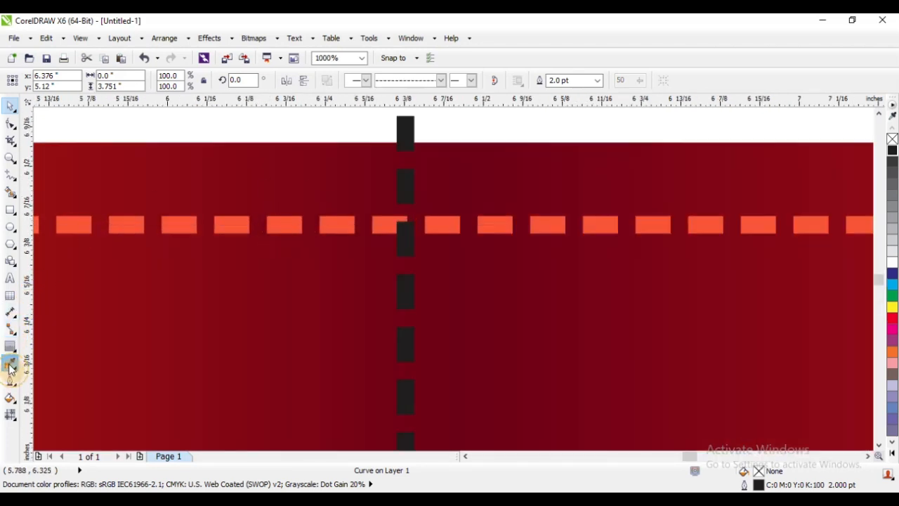
left_click(10, 365)
left_click(287, 221)
scroll(393, 140, "up", 2)
left_click(375, 133)
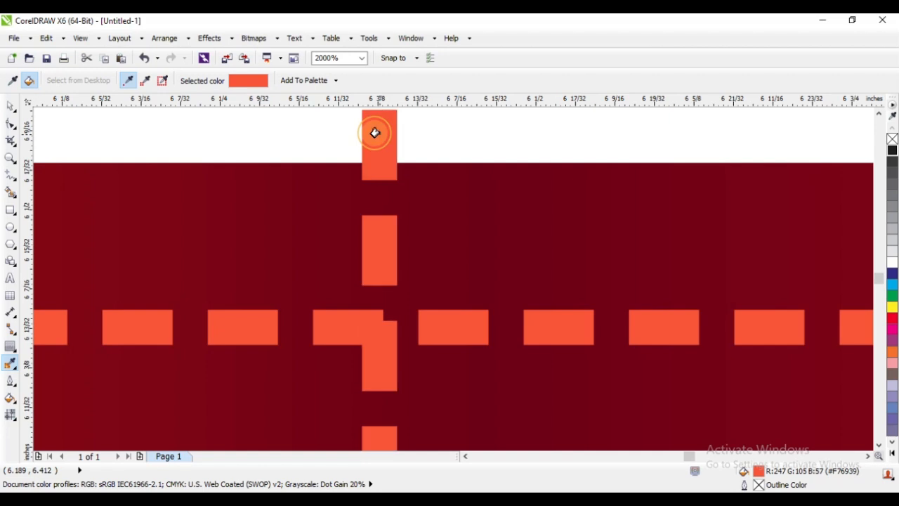
scroll(418, 192, "down", 6)
key("space")
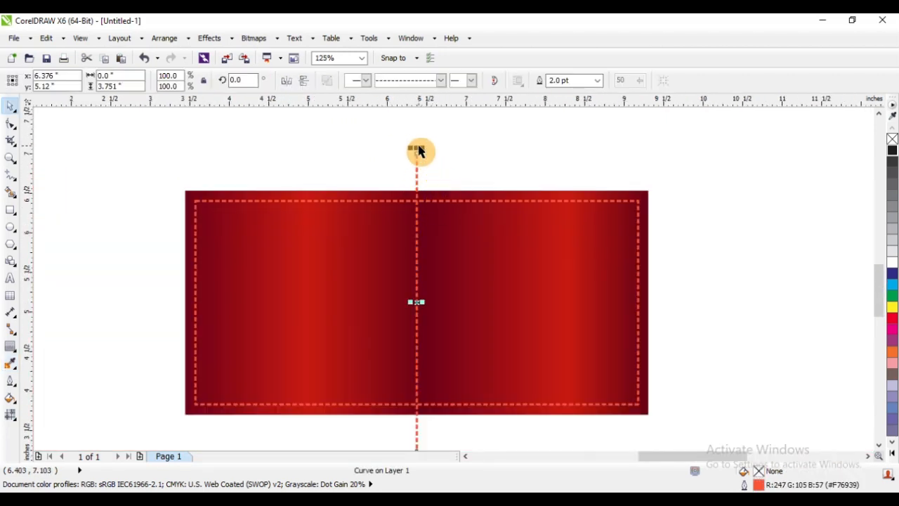
Step: Shorten the dashed vertical line about its centre to about 2.42 inches so it fits inside the inner rectangle
left_click_drag(418, 147, 422, 201)
left_click(431, 151)
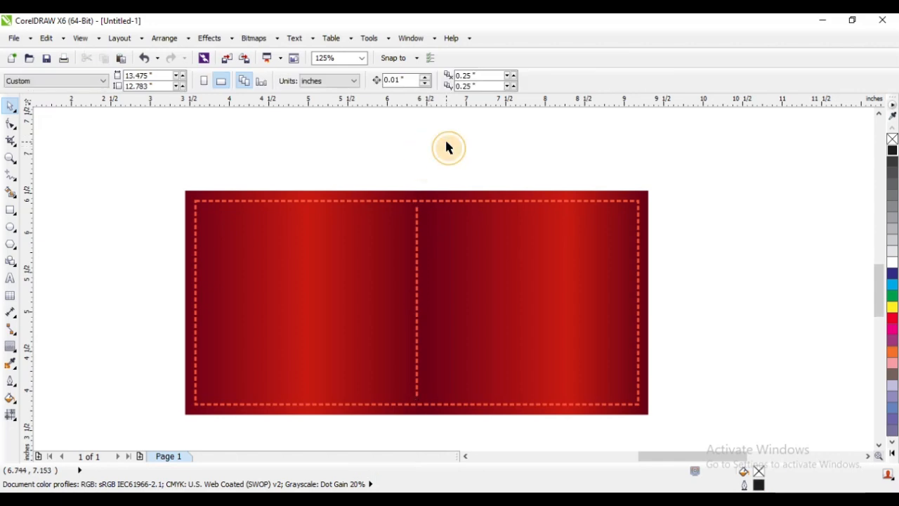
scroll(611, 260, "down", 1)
scroll(610, 331, "up", 2)
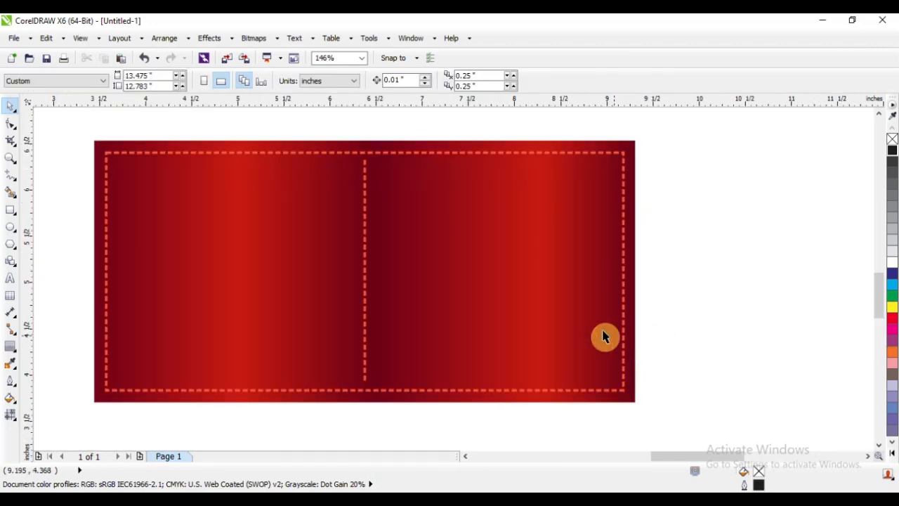
scroll(368, 171, "up", 3)
left_click(355, 165)
scroll(356, 159, "down", 3)
scroll(353, 155, "up", 3)
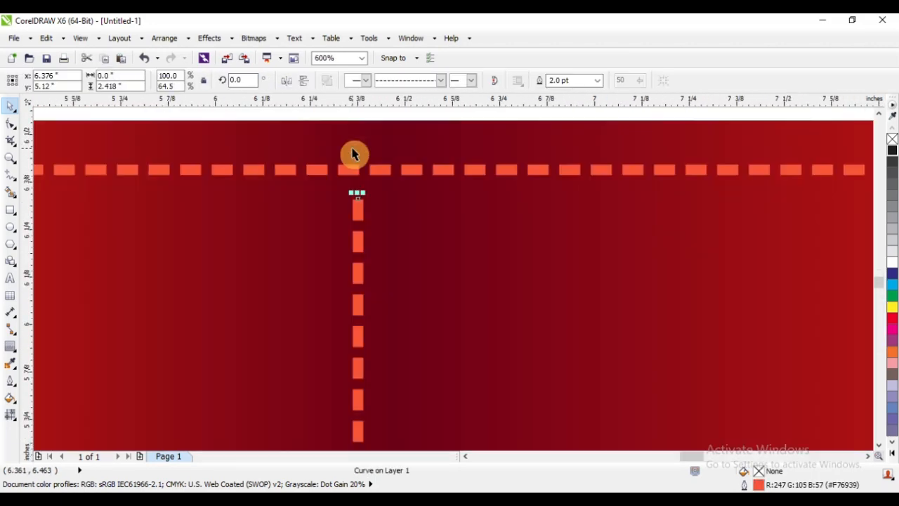
Step: Lengthen the vertical divider to about 2.55 inches to meet the stitching, and place a copy just right of it
left_click_drag(359, 193, 396, 182)
scroll(374, 165, "down", 3)
scroll(379, 183, "up", 2)
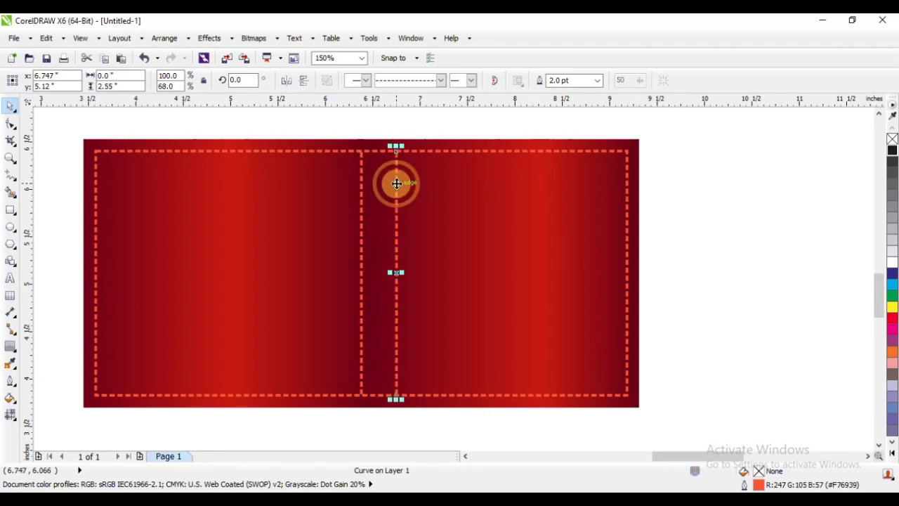
Step: Rotate the copied dashed line 90 degrees and place it and a duplicate as two horizontal dividers in the label's right half
double_click(253, 79)
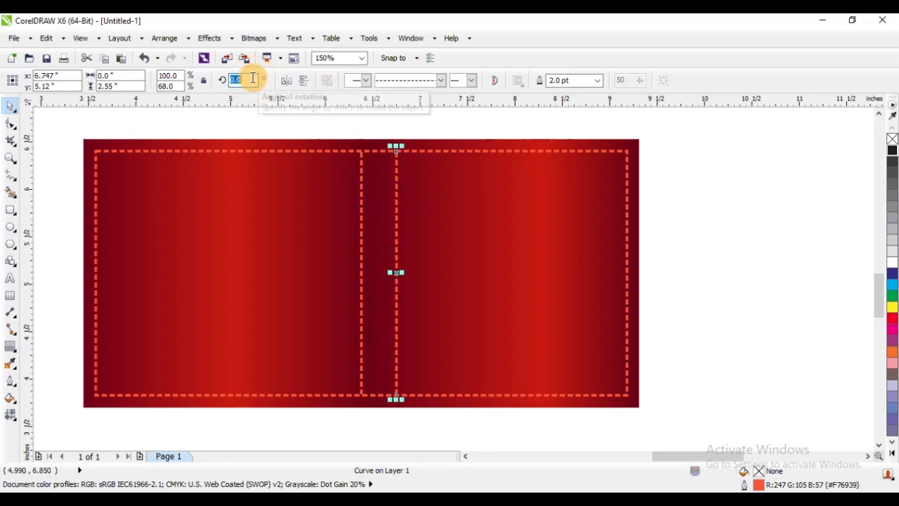
type("90")
key("Return")
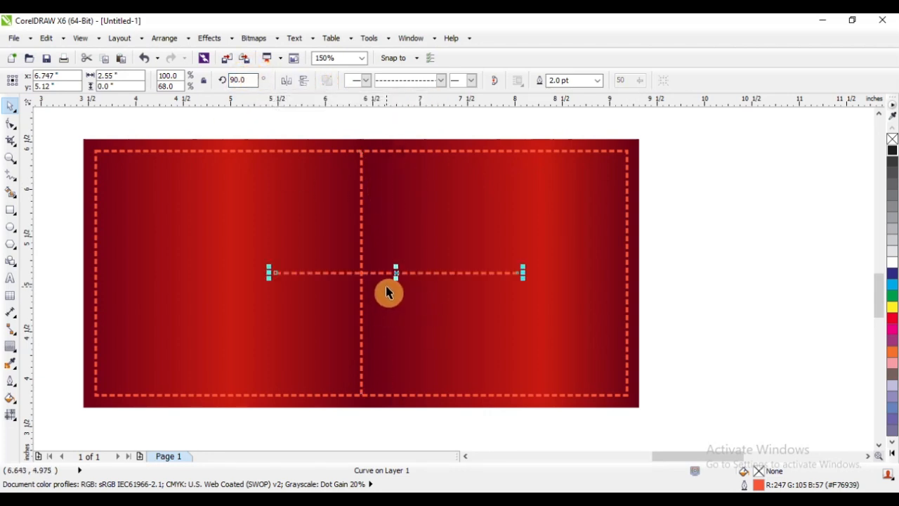
left_click_drag(398, 272, 492, 253)
left_click(693, 231)
scroll(706, 241, "down", 4)
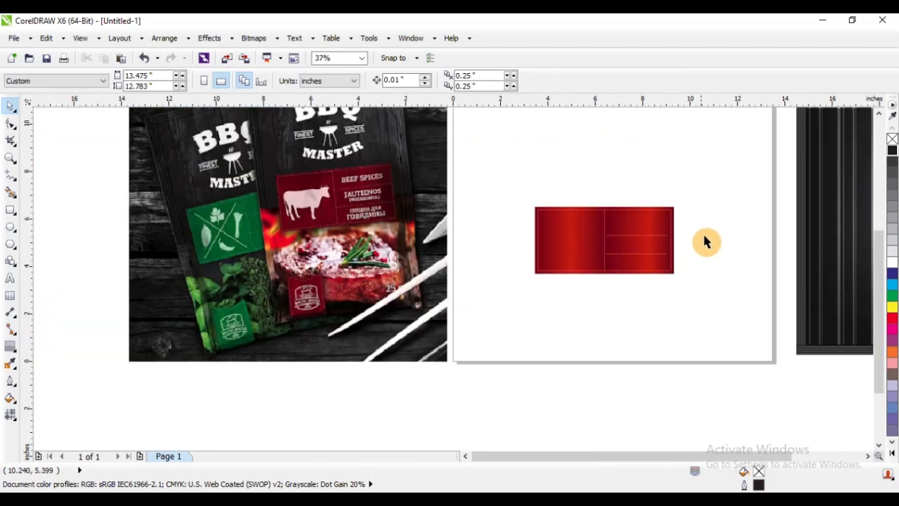
Step: Duplicate the whole red label directly below the original and shrink the copy to about 2.1 by 1.6 inches
key("z")
left_click_drag(465, 184, 742, 336)
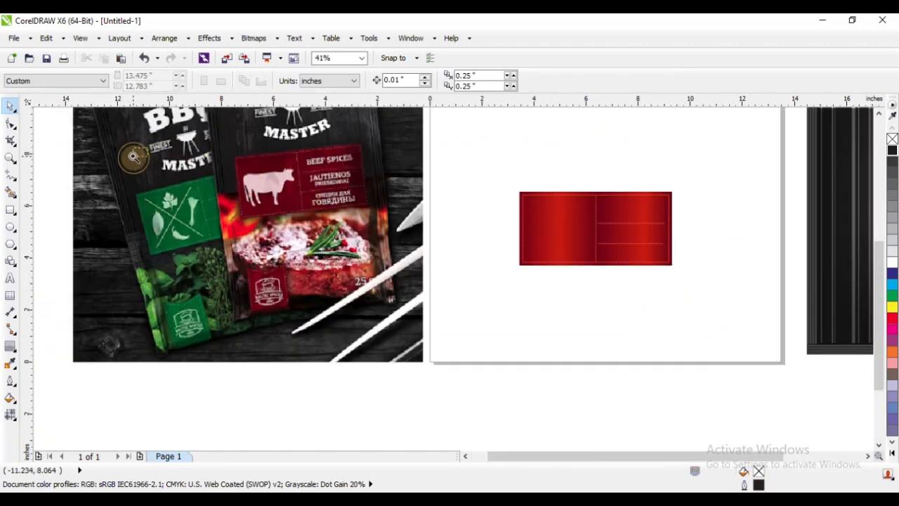
left_click_drag(148, 147, 756, 366)
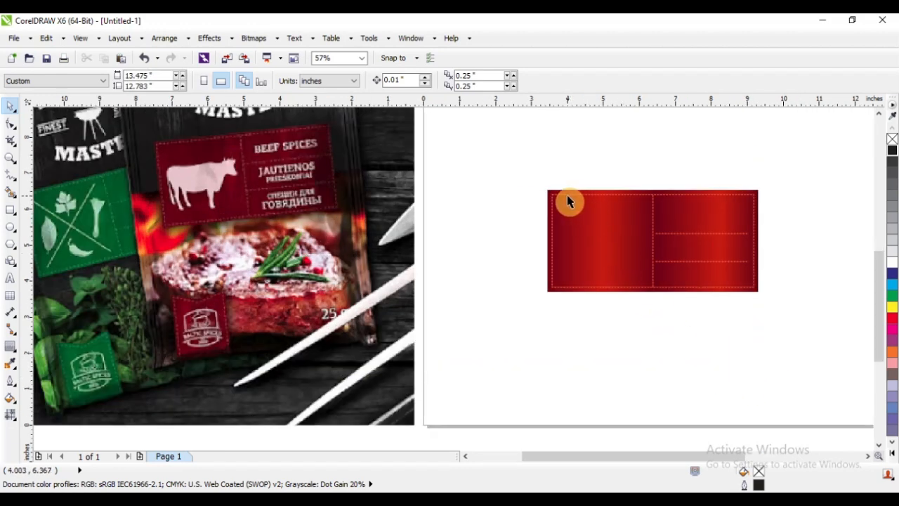
left_click_drag(504, 163, 803, 365)
left_click_drag(629, 244, 627, 360)
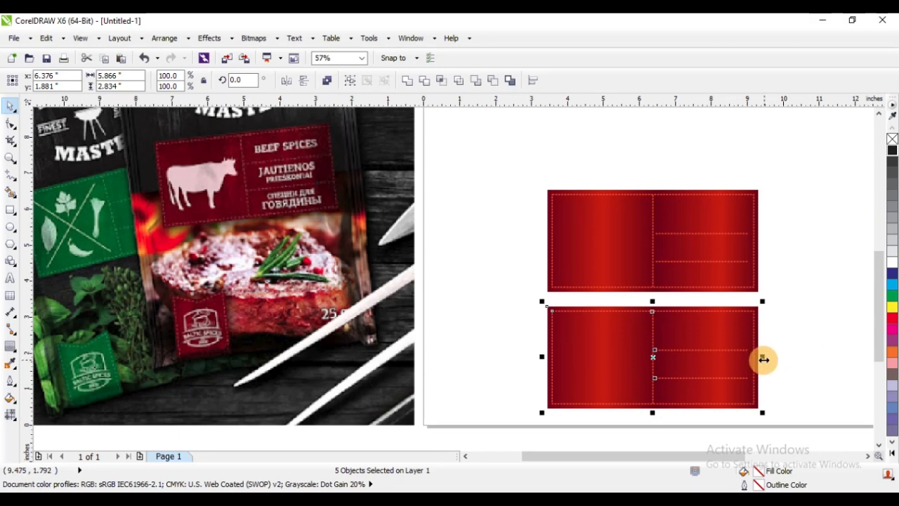
left_click_drag(764, 358, 624, 355)
Step: Delete the three dashed divider lines from the small label copy
left_click_drag(588, 306, 671, 426)
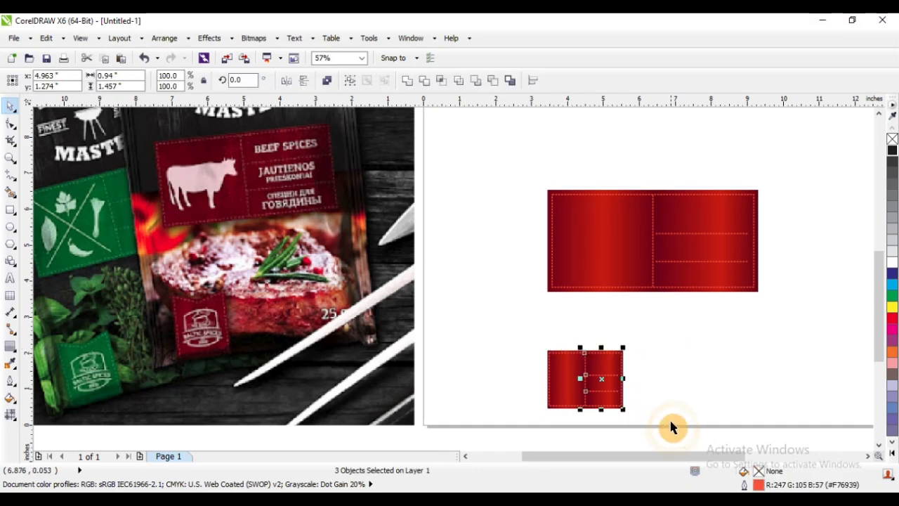
key("Delete")
scroll(489, 319, "down", 3)
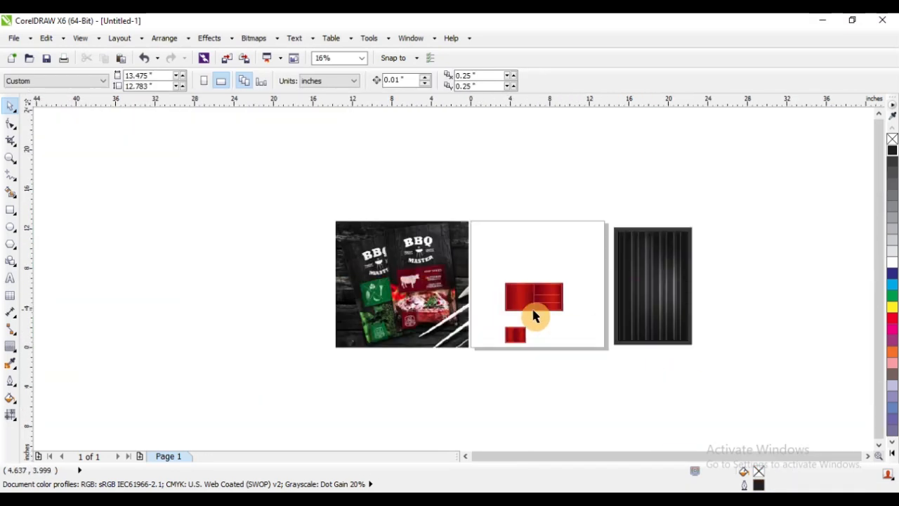
scroll(577, 314, "up", 2)
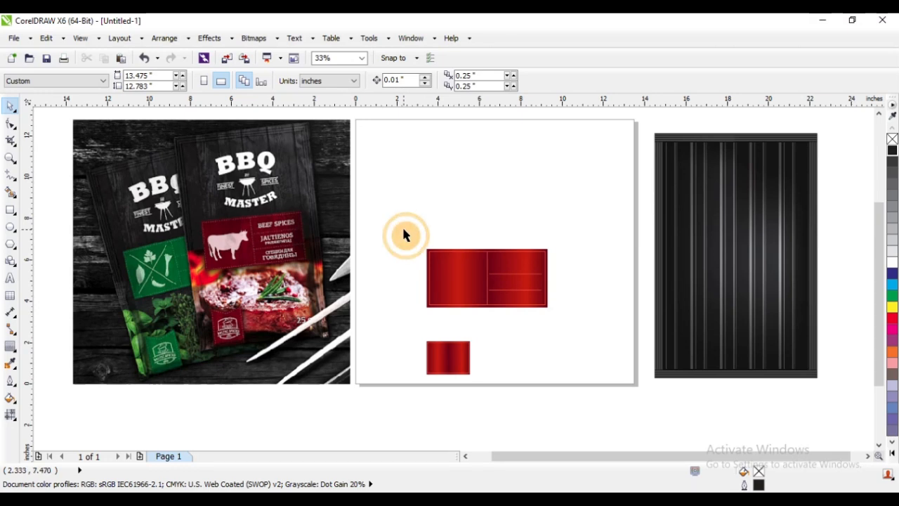
Step: Group the three wood-plank background objects and centre the group on the page behind the red labels
left_click_drag(674, 149, 753, 210)
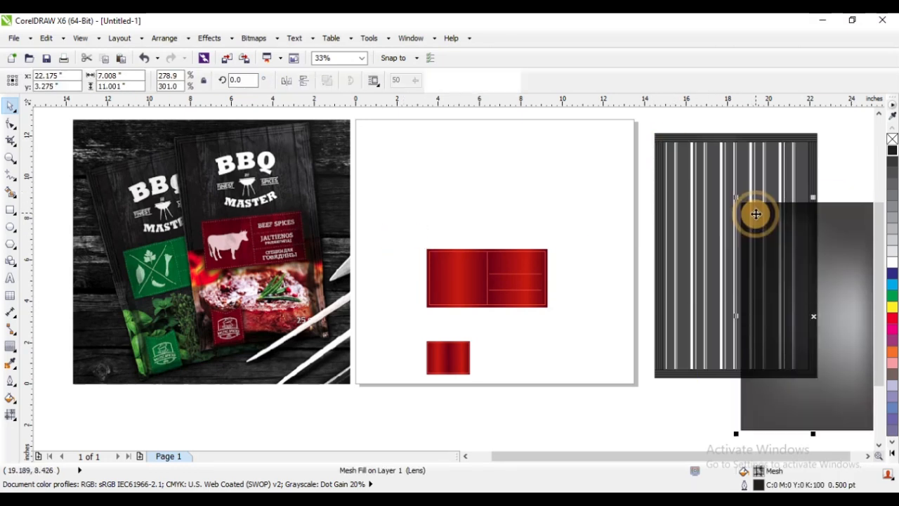
key("ctrl+z")
left_click_drag(627, 125, 844, 406)
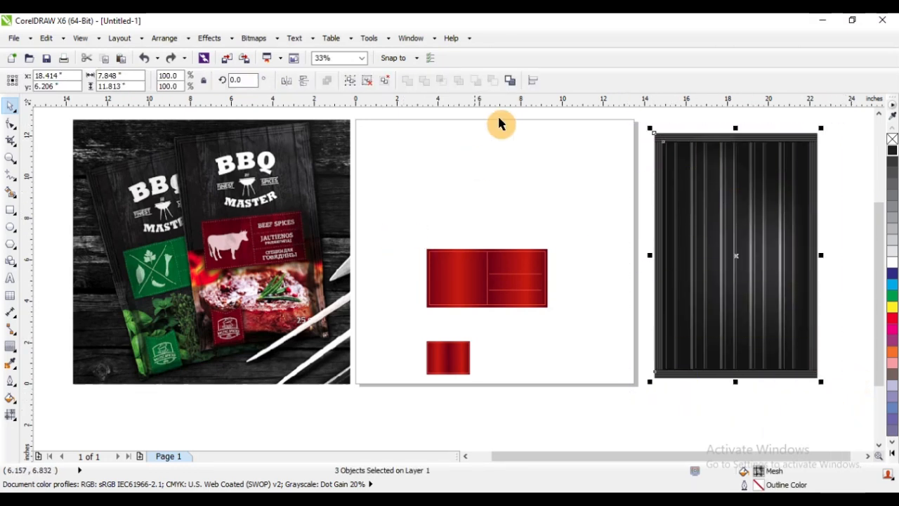
left_click(350, 81)
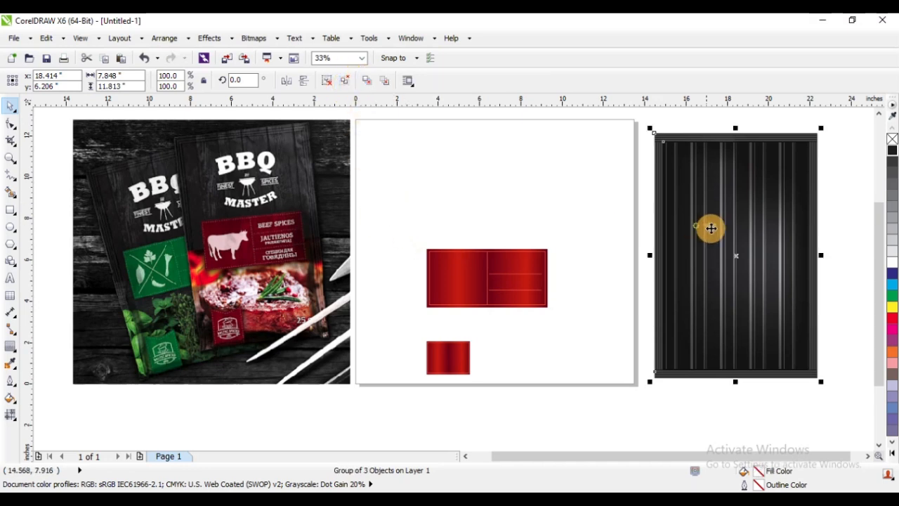
key("p")
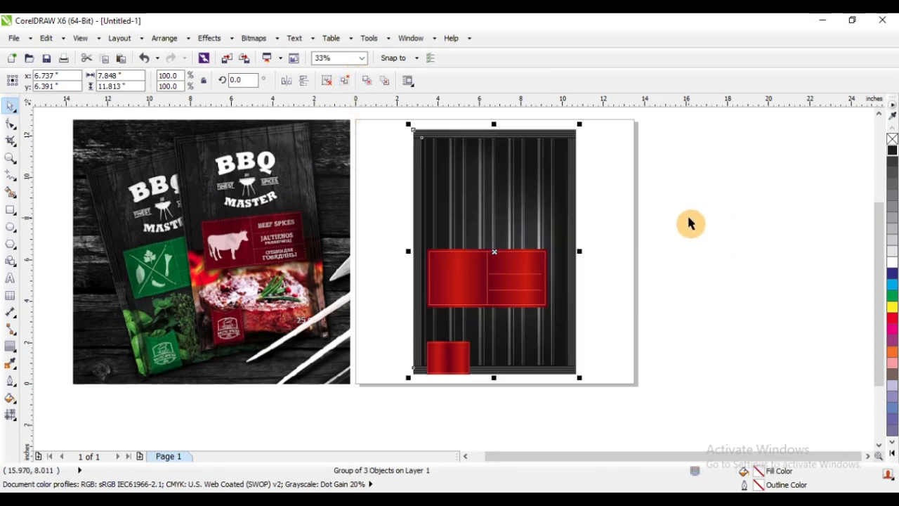
left_click(691, 223)
scroll(764, 265, "down", 1)
key("F2")
left_click_drag(409, 184, 766, 349)
key("F2")
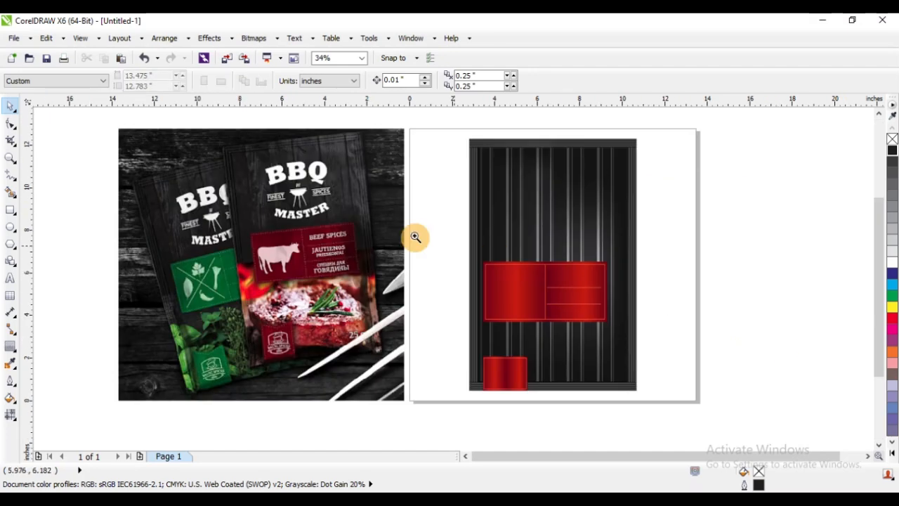
left_click_drag(221, 152, 740, 413)
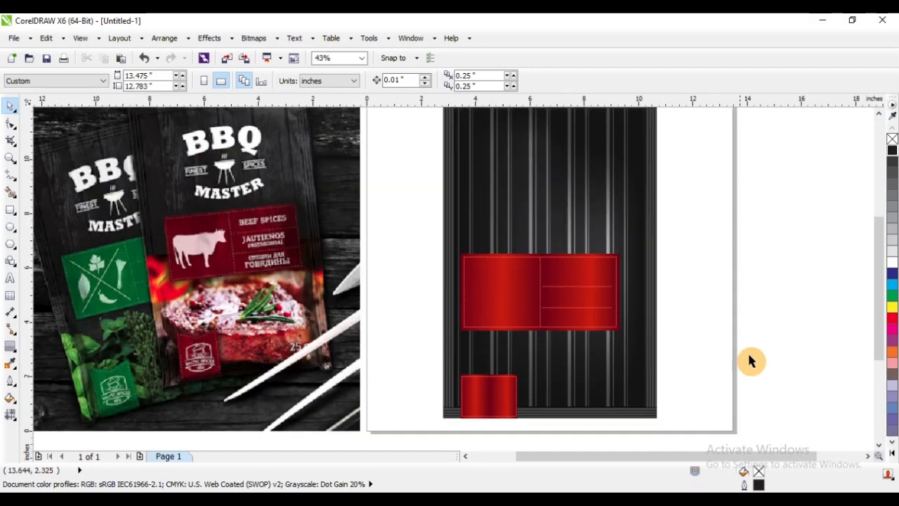
scroll(454, 417, "up", 5)
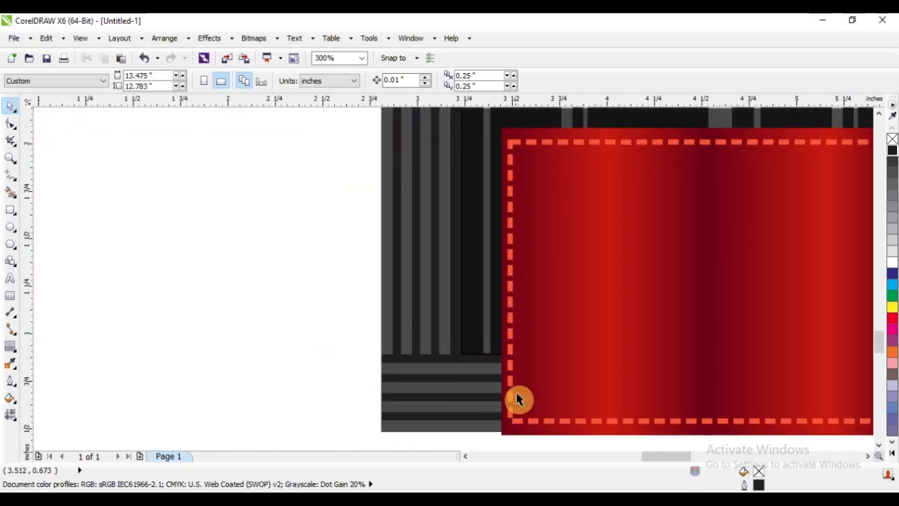
left_click(461, 402)
key("ctrl+z")
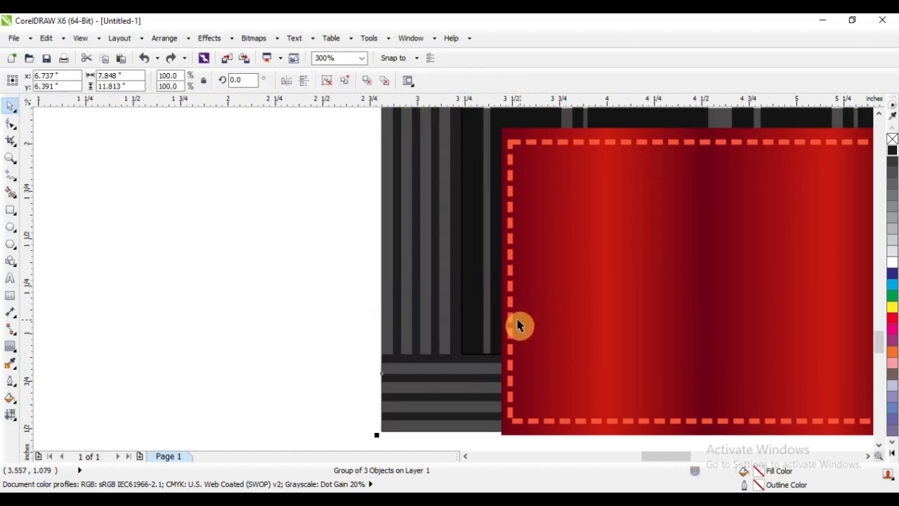
left_click_drag(528, 313, 391, 344)
key("ctrl+z")
scroll(365, 305, "down", 3)
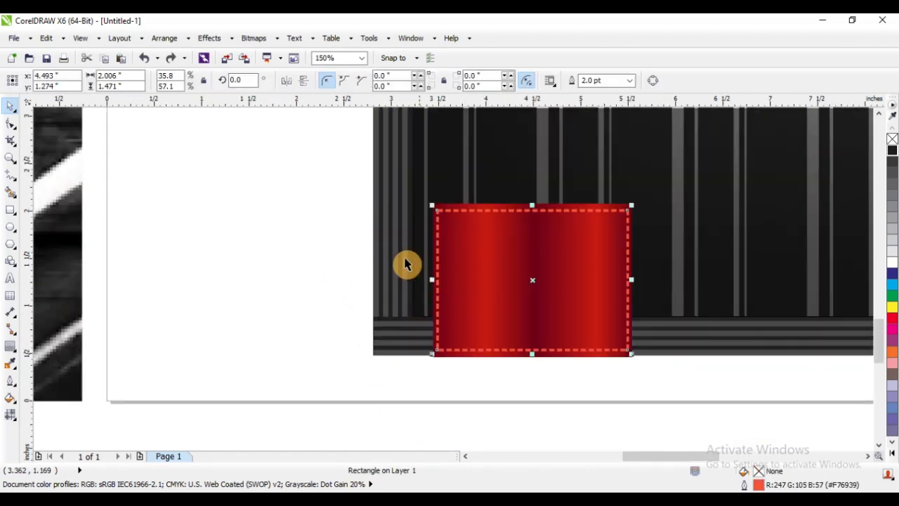
Step: Group the small label's two rectangles and move the group inside the border at the wood background's lower-left corner
left_click_drag(275, 161, 711, 433)
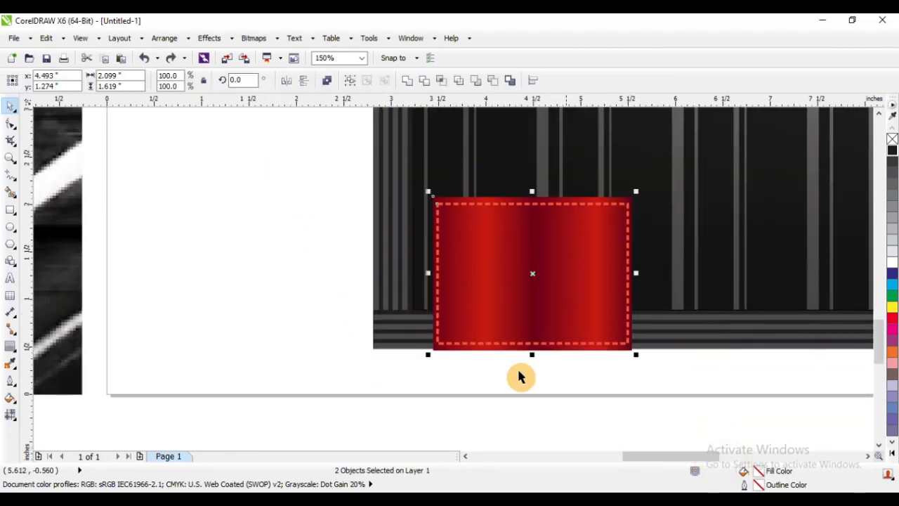
left_click(353, 82)
key("F2")
left_click_drag(307, 236, 656, 401)
left_click_drag(540, 281, 510, 237)
scroll(458, 365, "down", 5)
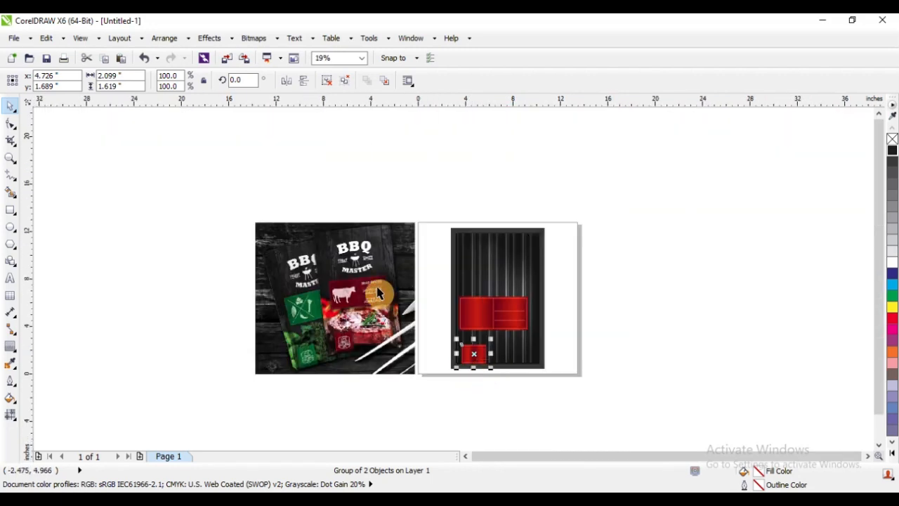
left_click(447, 205)
scroll(506, 213, "up", 2)
scroll(522, 261, "down", 1)
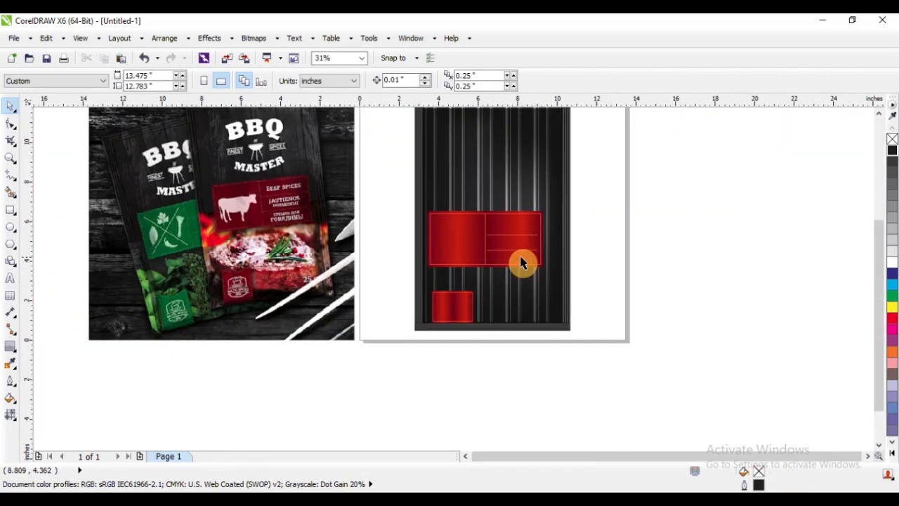
left_click(483, 234)
left_click_drag(482, 234, 561, 240)
key("ctrl+z")
Step: Group the large red label's five objects and centre the group horizontally on the wood-plank background
left_click_drag(637, 187, 390, 287)
left_click(353, 83)
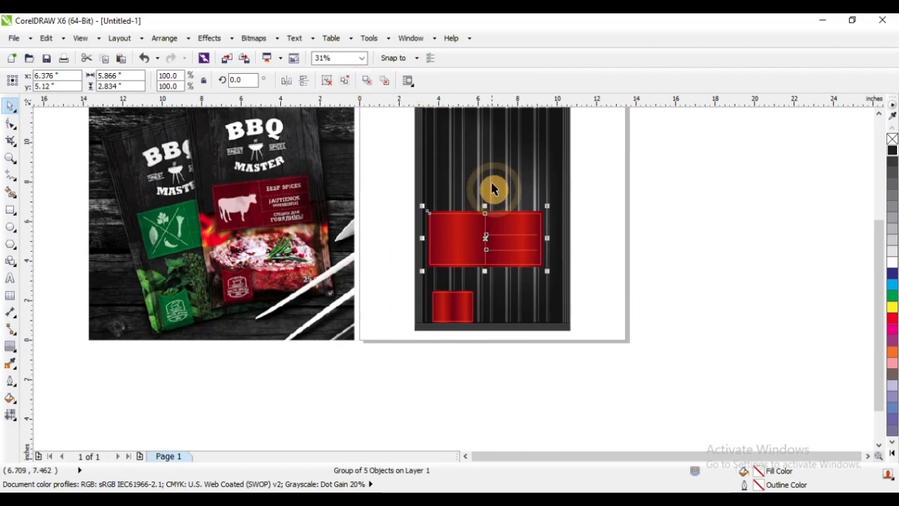
left_click(492, 176, "shift")
left_click(622, 210)
scroll(650, 277, "down", 2)
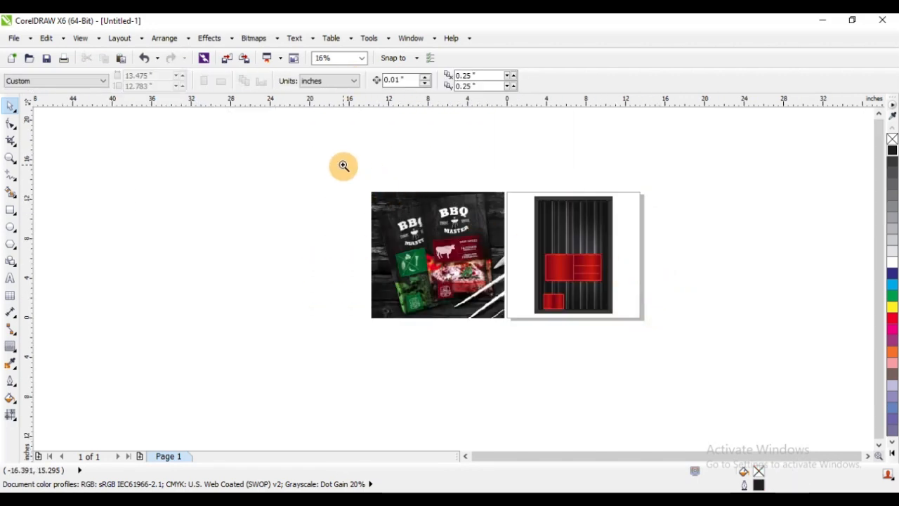
Step: Centre the grouped large red label vertically on the wood-plank background
left_click_drag(343, 165, 698, 348)
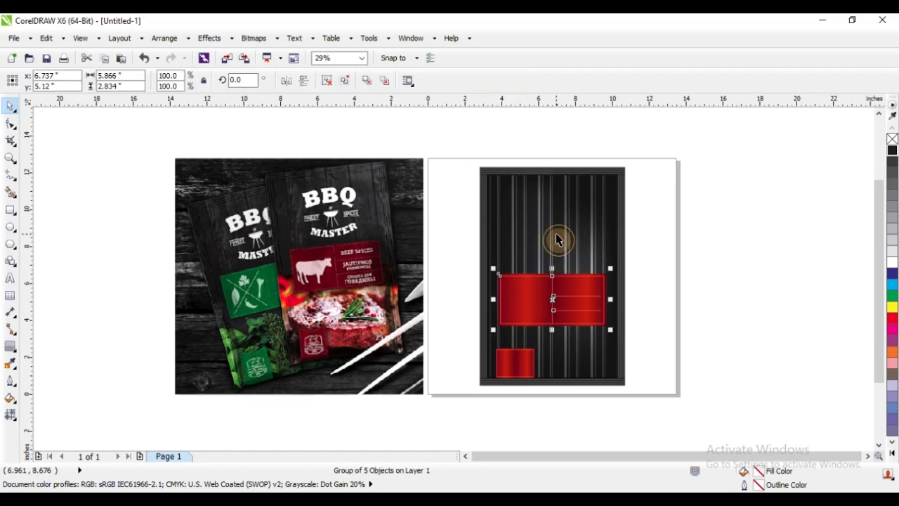
left_click(508, 195, "shift")
key("e")
left_click(667, 241)
left_click_drag(262, 137, 681, 415)
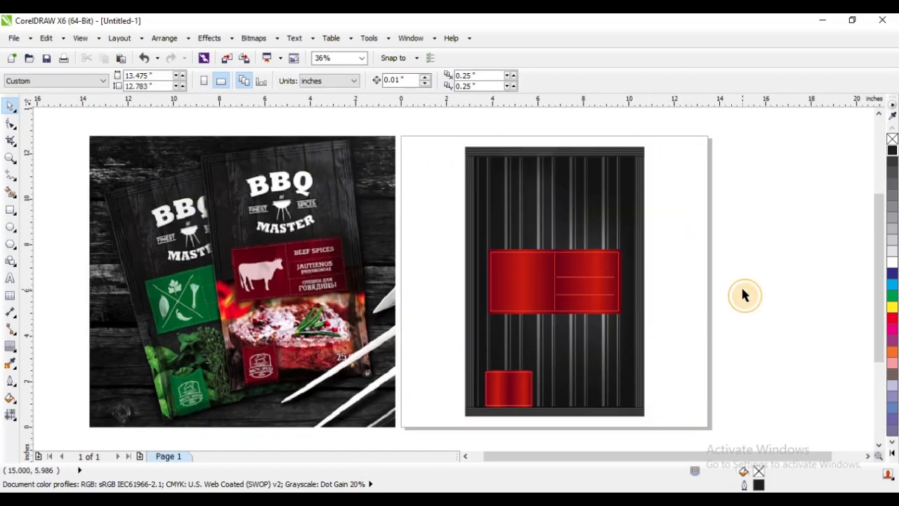
key("F2")
left_click_drag(216, 133, 738, 441)
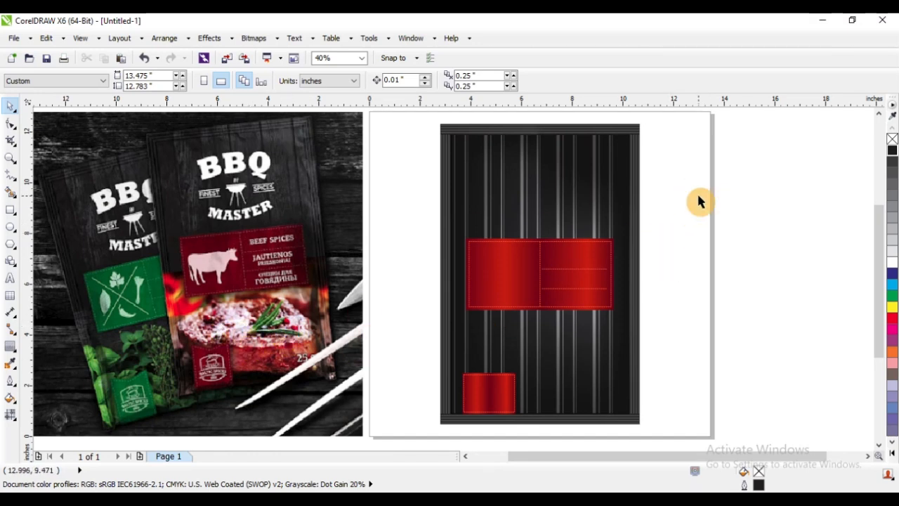
Step: Switch to File Explorer and bring the Gaillardia Flower image from the Downloads folder into the CorelDRAW packet document
left_click_drag(317, 229, 740, 378)
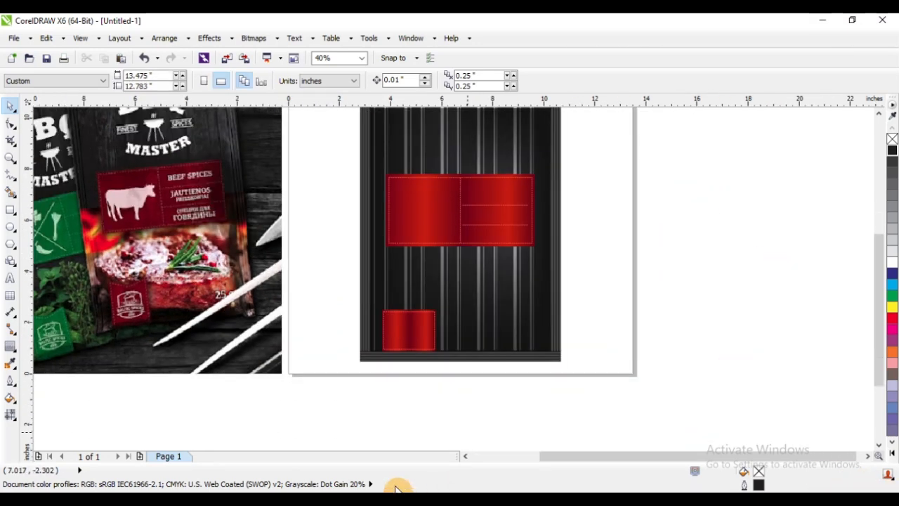
key("alt+Tab")
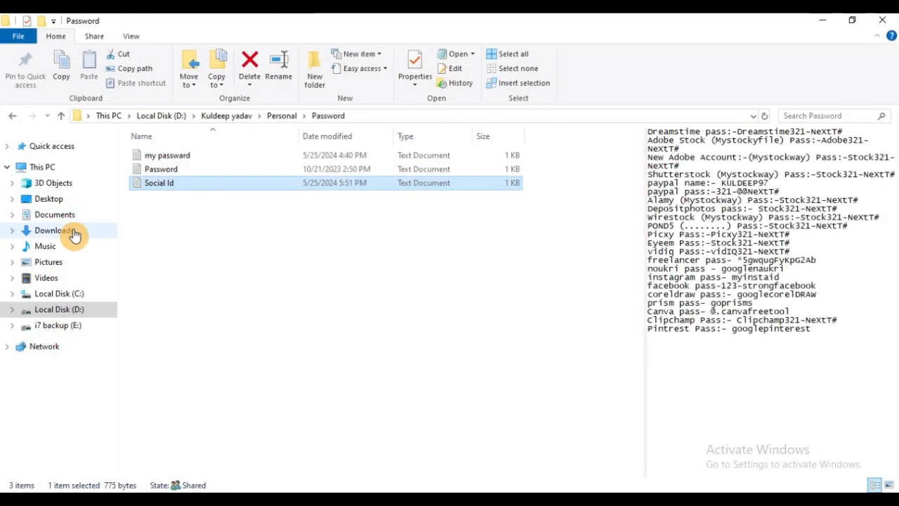
left_click(74, 232)
scroll(297, 275, "down", 3)
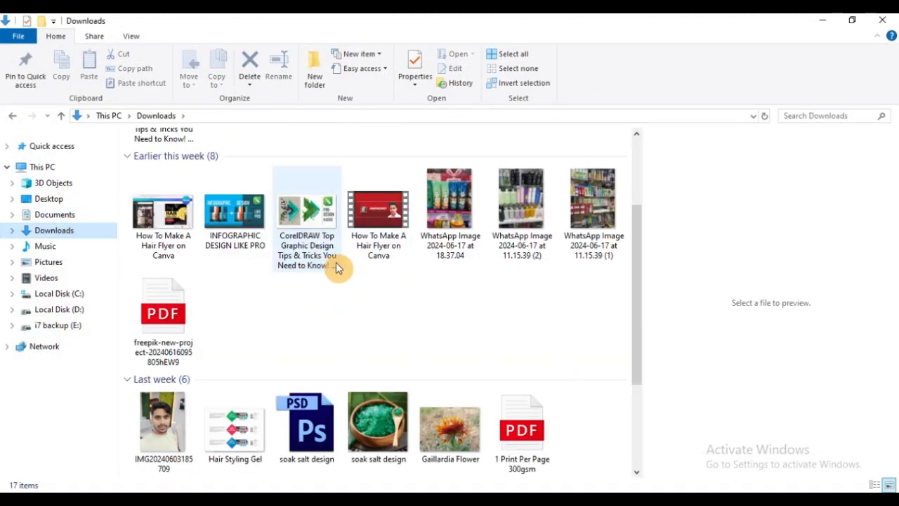
scroll(337, 269, "down", 3)
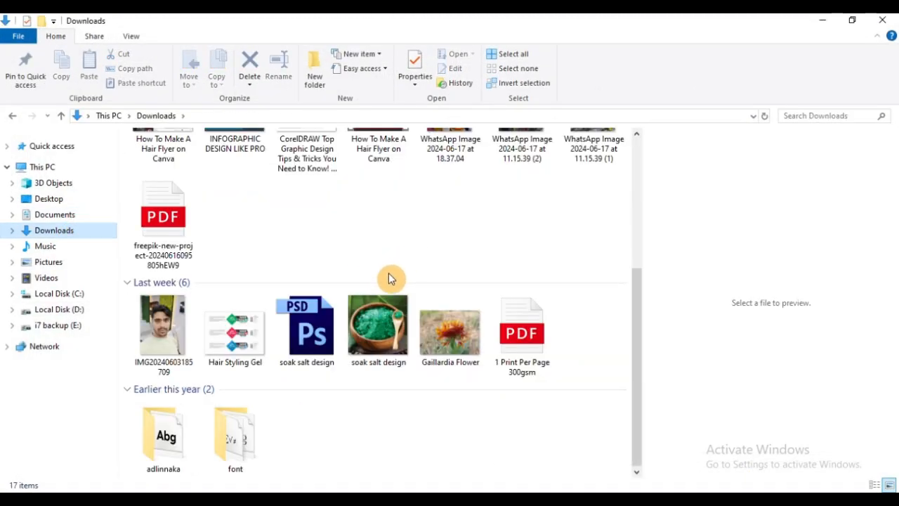
left_click(453, 335)
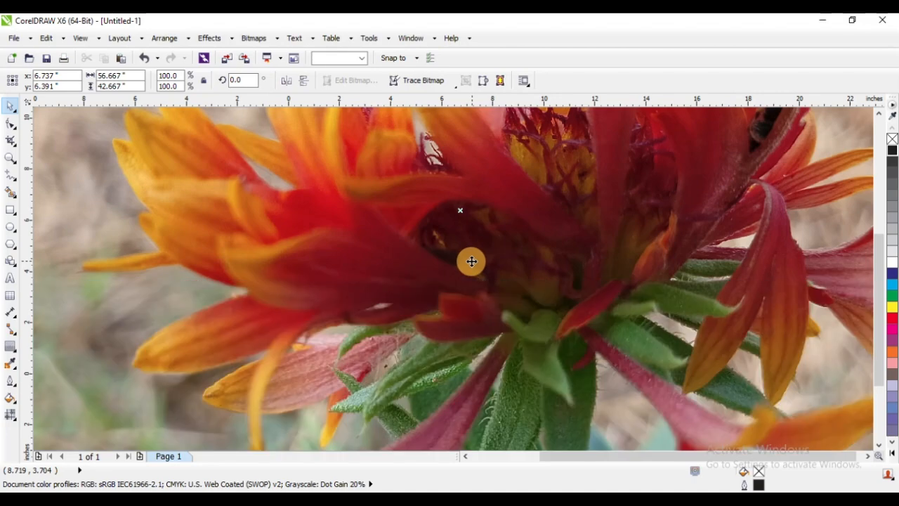
Step: Scale the flower image down to 15.3 % (about 8.65 × 6.51 in) and move it over the packet's lower part
scroll(477, 274, "down", 4)
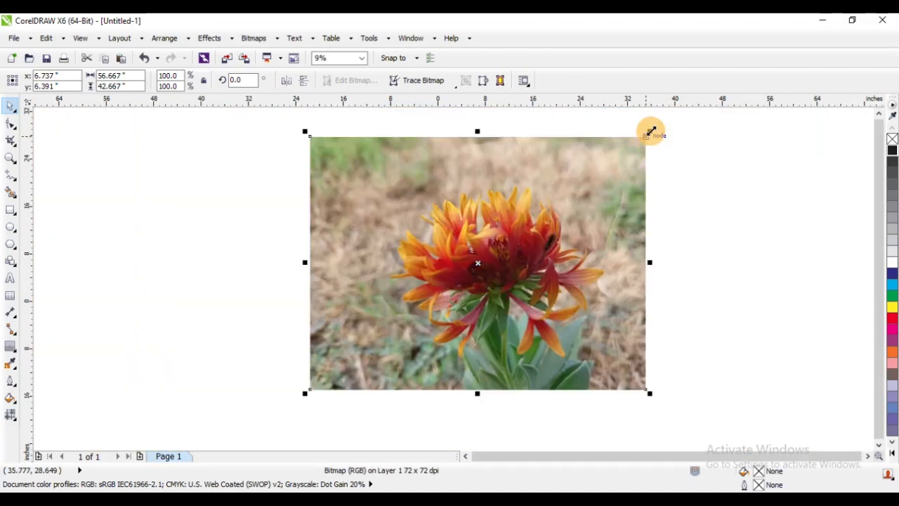
left_click_drag(651, 132, 608, 237)
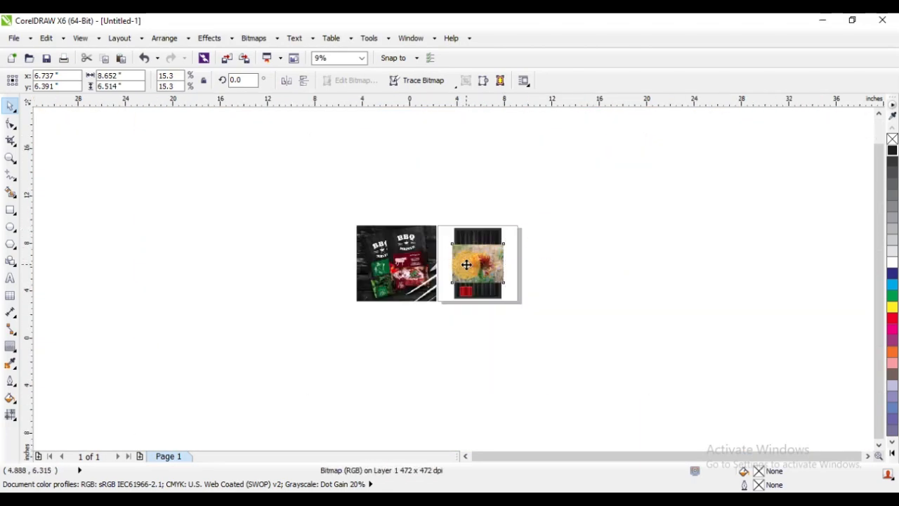
scroll(466, 265, "up", 3)
scroll(515, 260, "down", 2)
left_click_drag(476, 248, 447, 274)
scroll(576, 282, "up", 1)
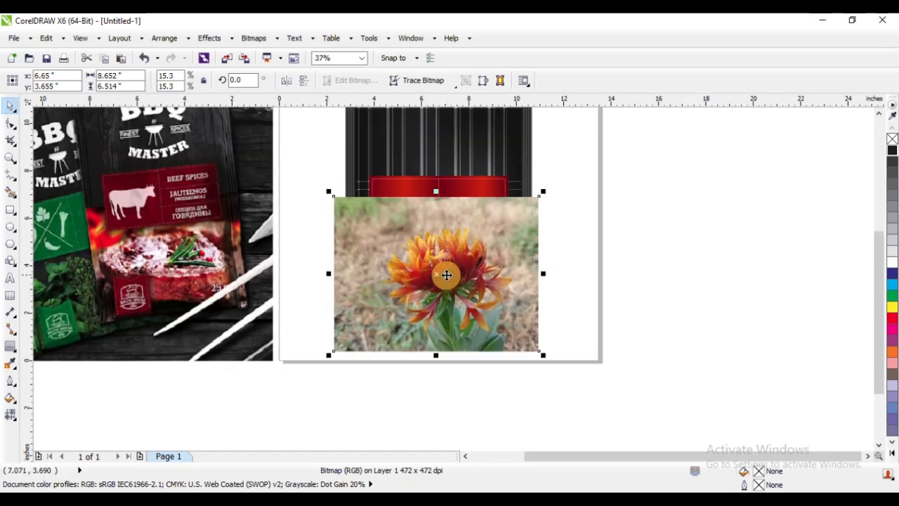
Step: Align the flower image's centre horizontally with the wood-plank background
left_click(523, 178, "shift")
key("c")
key("Escape")
left_click(471, 232)
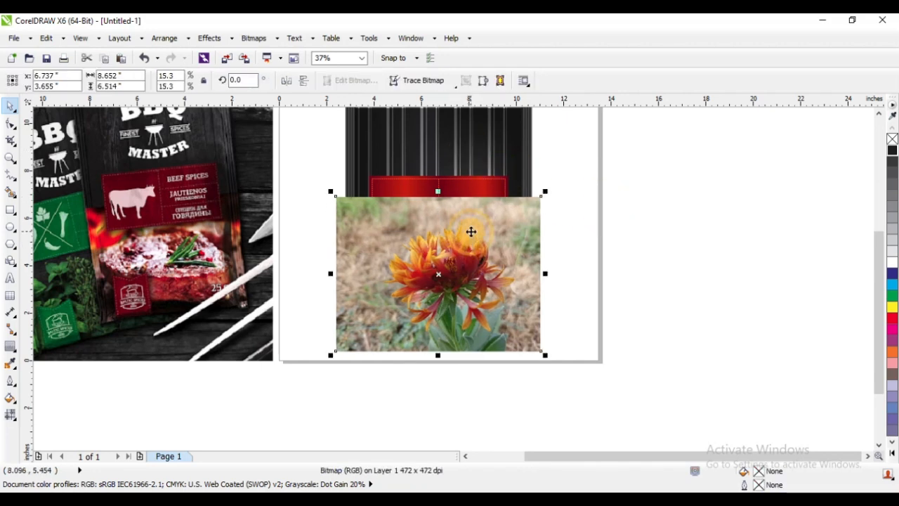
Step: Try to PowerClip the flower image inside the grouped wood-plank background, and undo the attempt
left_click(208, 38)
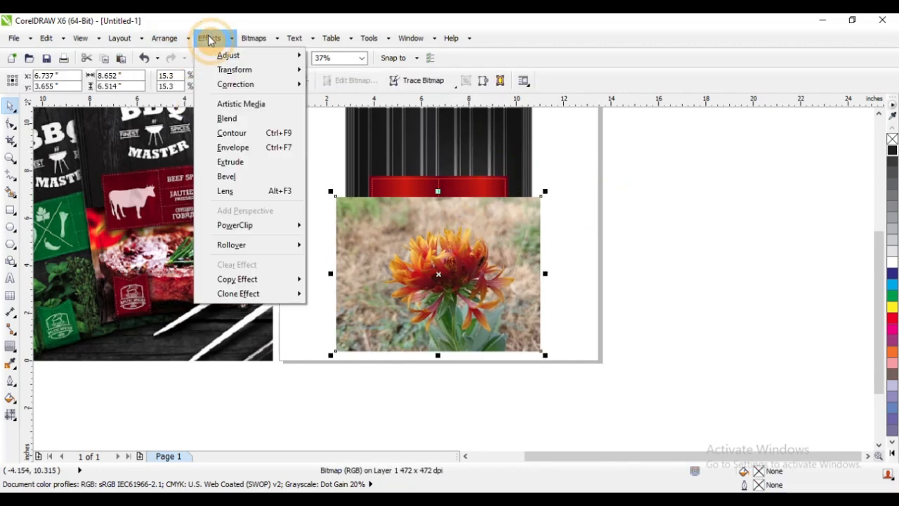
mouse_move(271, 236)
left_click(315, 229)
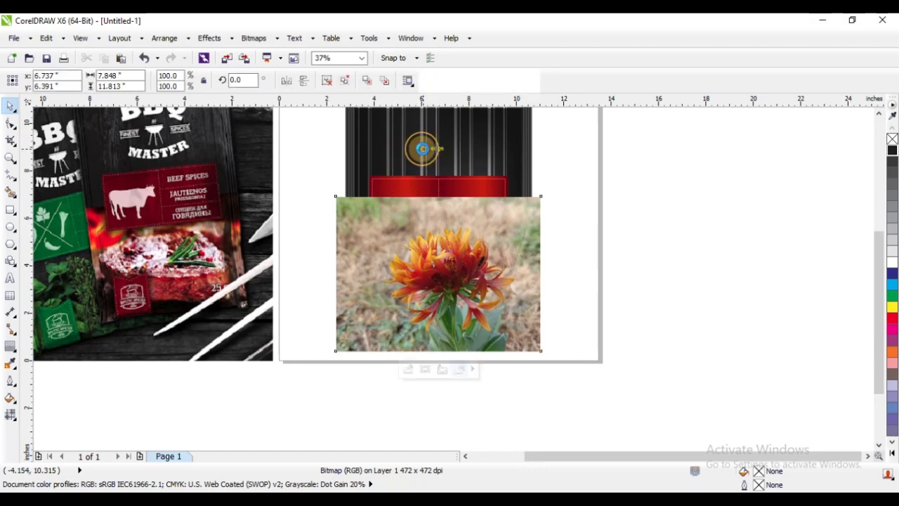
left_click(422, 148)
left_click(611, 235)
key("ctrl+z")
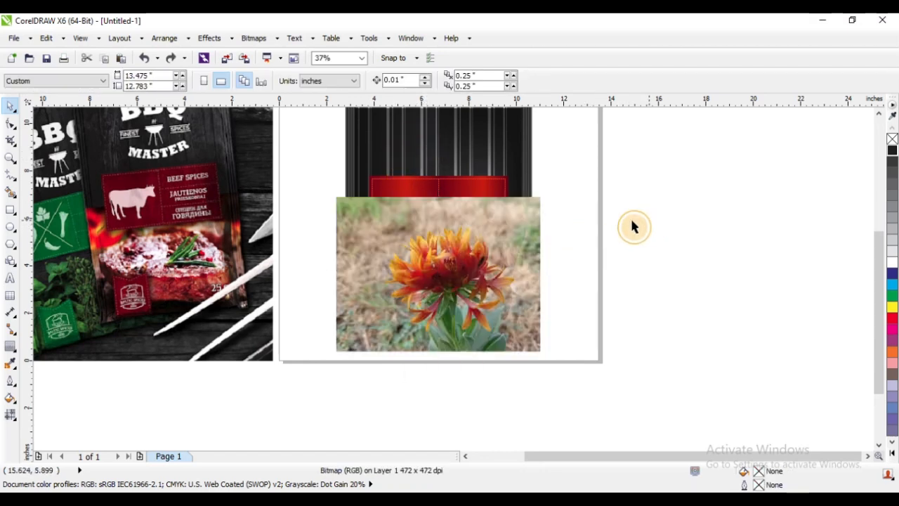
Step: Move the flower image off the packet to the empty area right of the page, keeping the background in place
left_click_drag(518, 255, 605, 274)
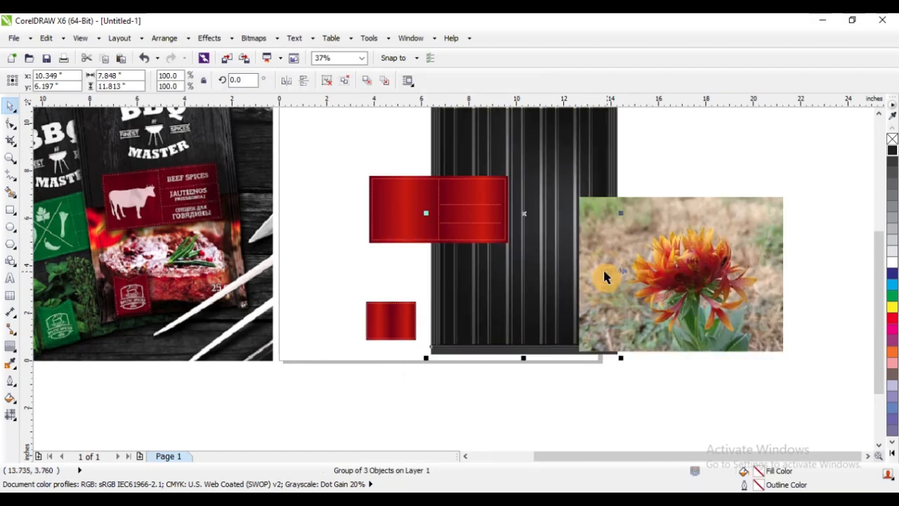
key("ctrl+z")
Step: Ungroup the wood-plank background and try moving its separate pieces aside, undoing each move
left_click(339, 82)
left_click(304, 174)
left_click_drag(424, 269, 533, 273)
key("ctrl+z")
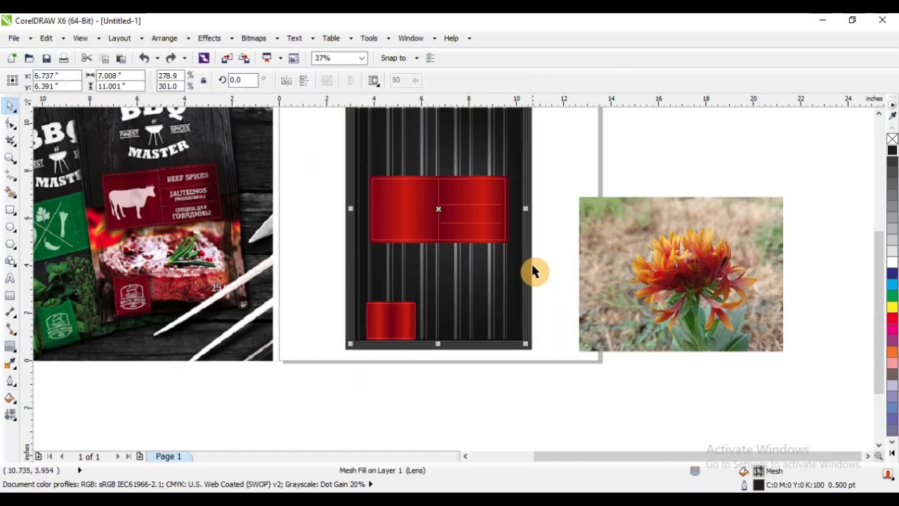
left_click_drag(500, 310, 407, 337)
key("ctrl+z")
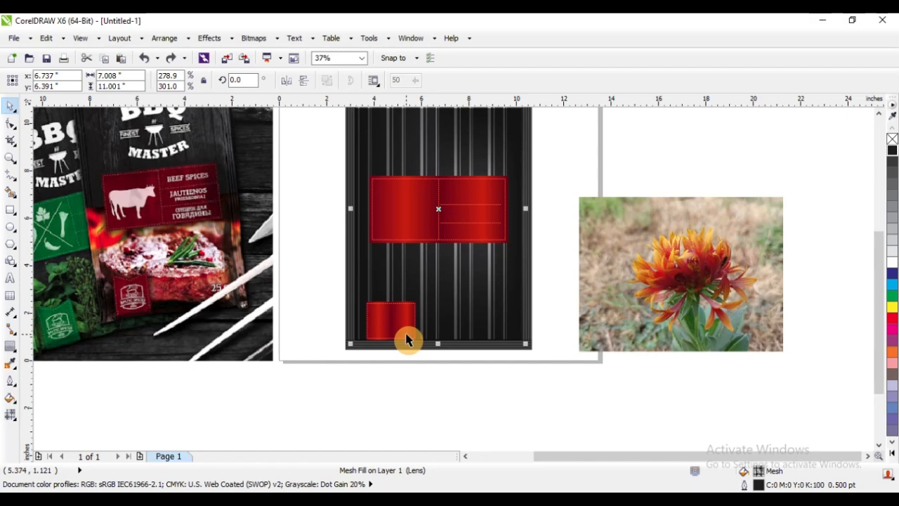
Step: Send the mesh-filled overlay rectangle behind the wood planks, and undo the test move of the plank group
key("shift+Page_Down")
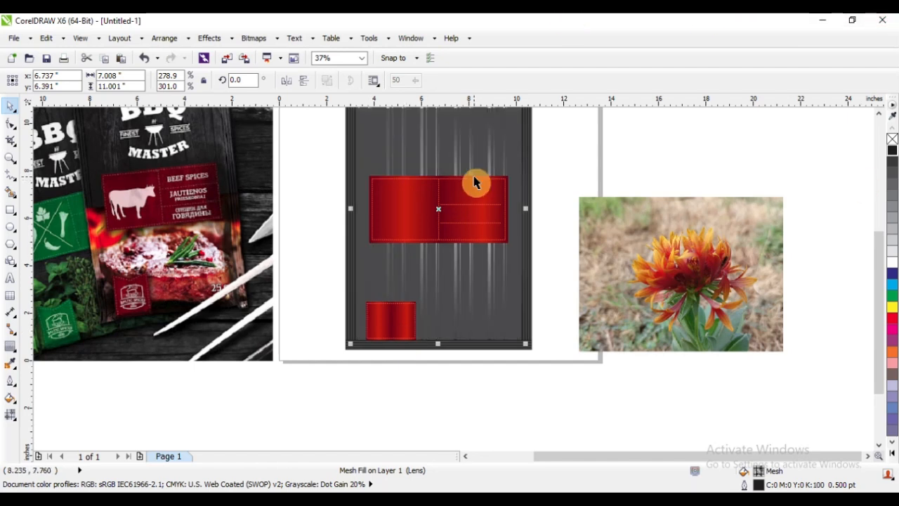
left_click(583, 170)
left_click_drag(479, 298, 637, 267)
key("ctrl+z")
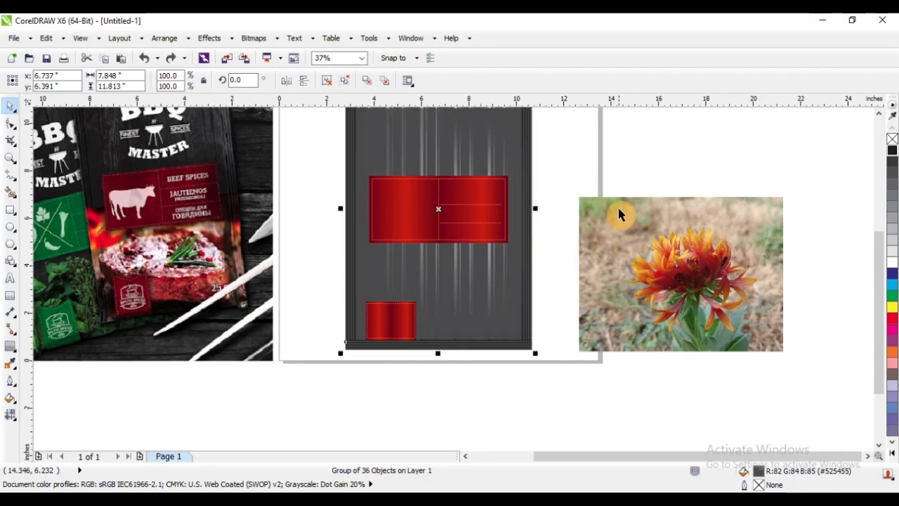
Step: Move the flower image farther right of the page, and undo that move along with the mesh overlay's reordering
left_click(598, 158)
scroll(498, 276, "down", 1)
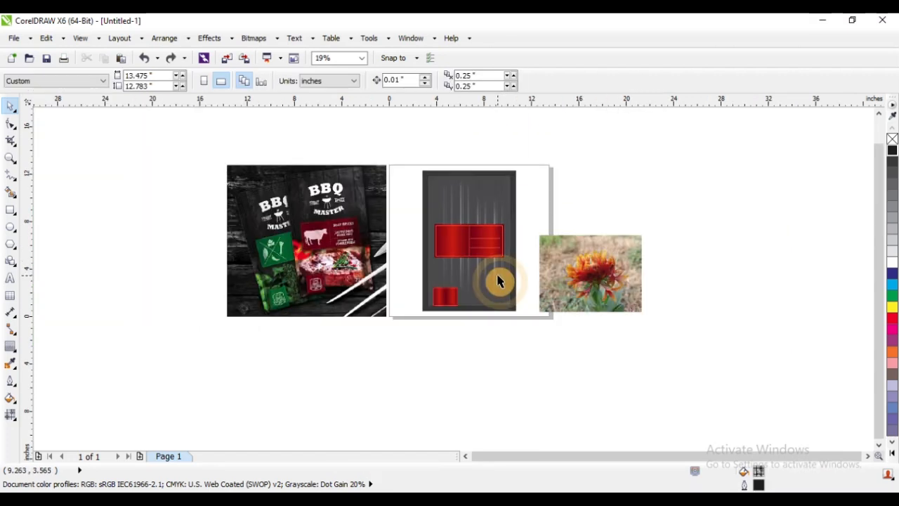
left_click_drag(580, 269, 677, 274)
left_click(597, 183)
key("F2")
left_click_drag(353, 156, 608, 359)
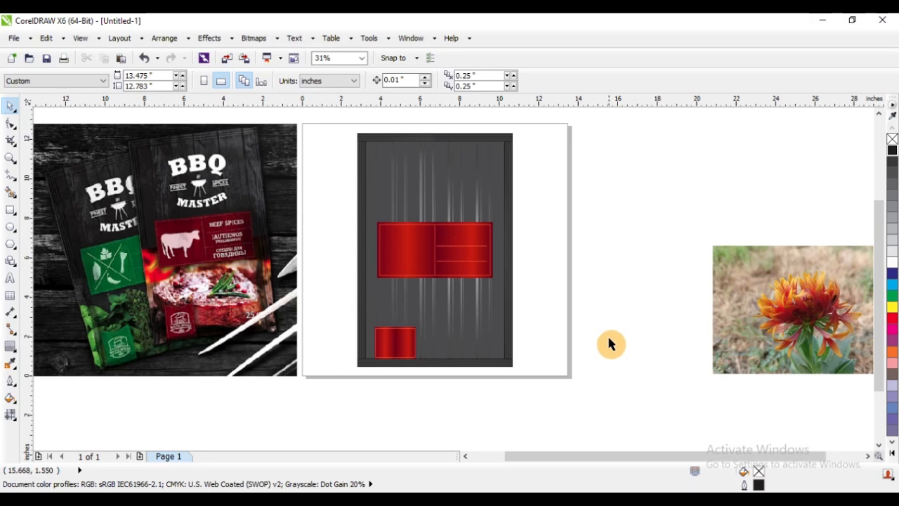
key("ctrl+z")
key("ctrl+z")
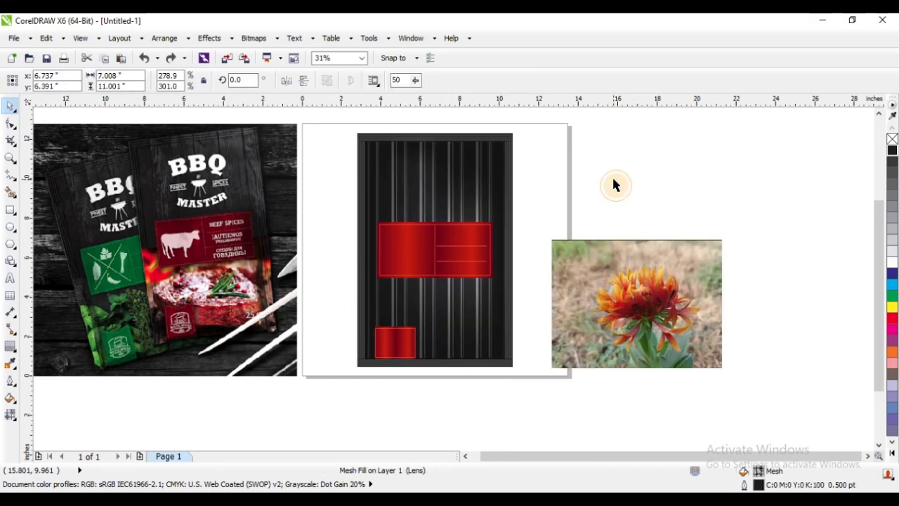
Step: Try to place the flower image in the ungrouped wood background with PowerClip, and abandon the attempt
left_click(614, 185)
left_click_drag(593, 283, 665, 279)
key("ctrl+z")
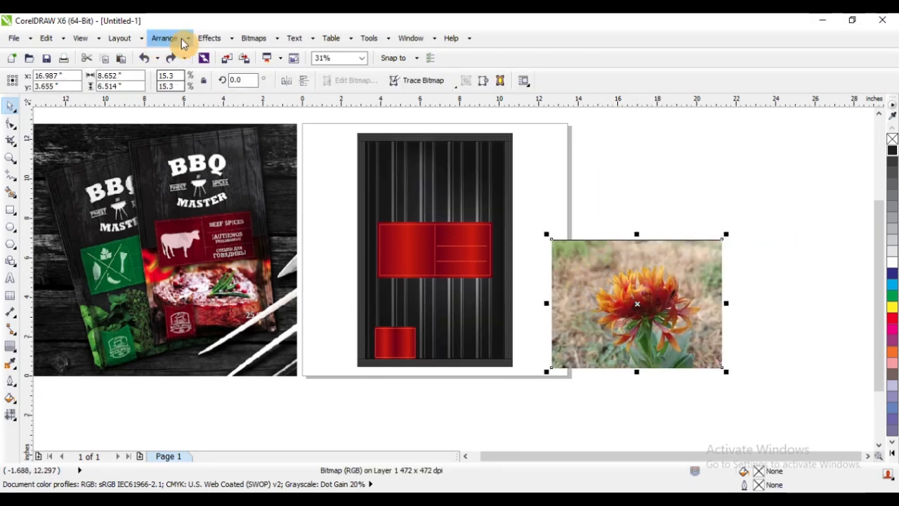
left_click(203, 39)
mouse_move(297, 226)
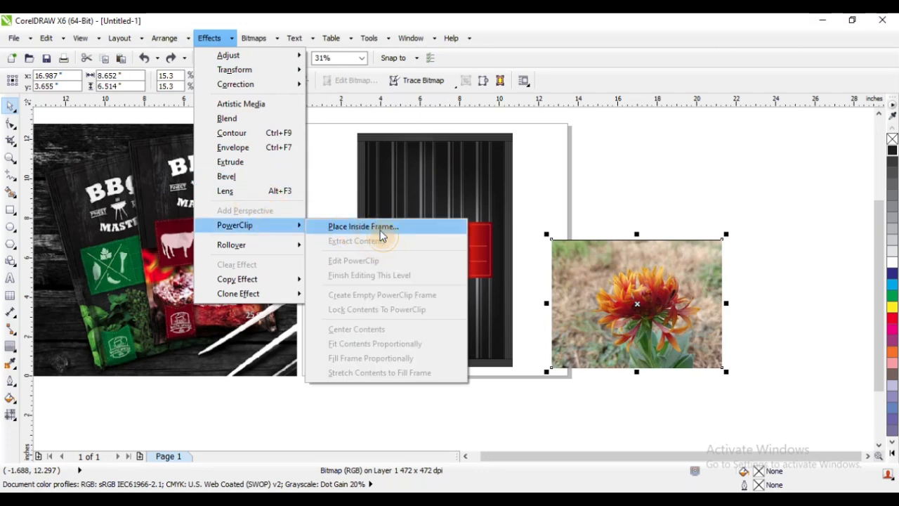
left_click(379, 227)
left_click(427, 305)
left_click(447, 287)
left_click(468, 195)
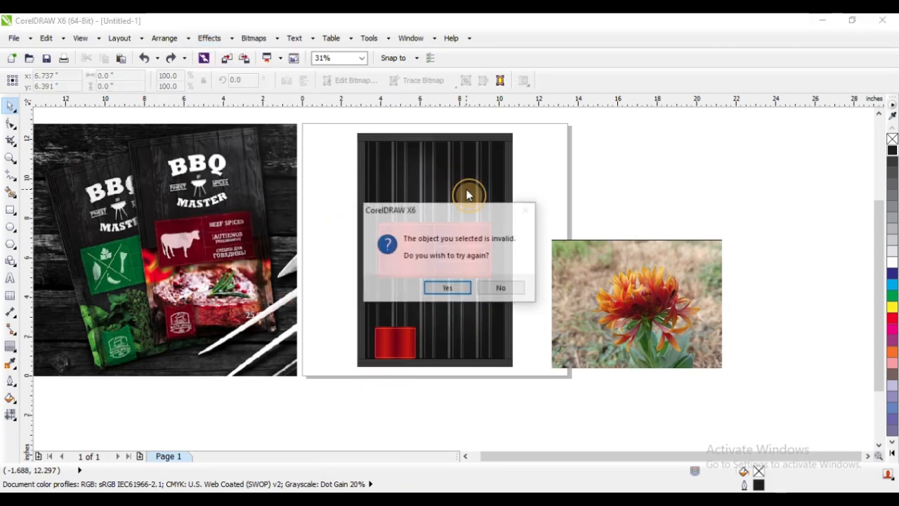
left_click(500, 288)
Step: Retry the mesh overlay behind the planks, test-move the background pieces, and undo all these changes
left_click(482, 301)
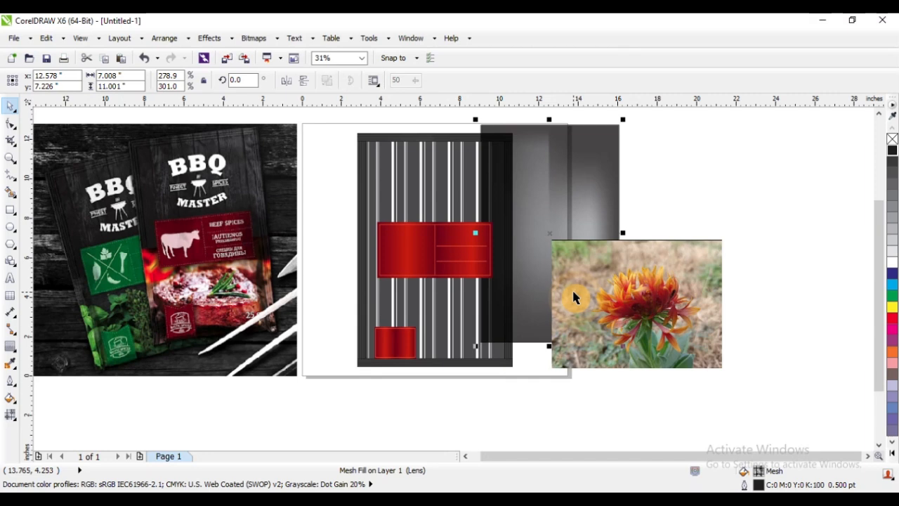
key("ctrl+z")
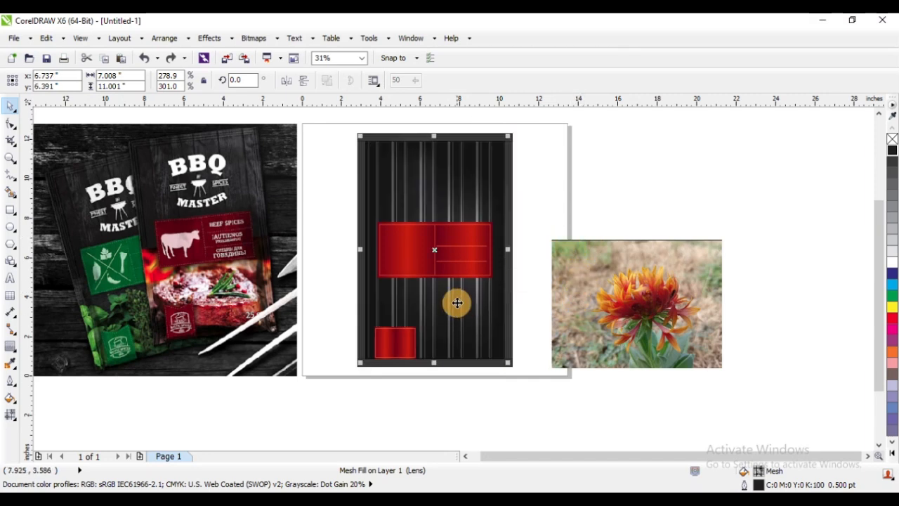
key("ctrl+shift+z")
left_click(594, 189)
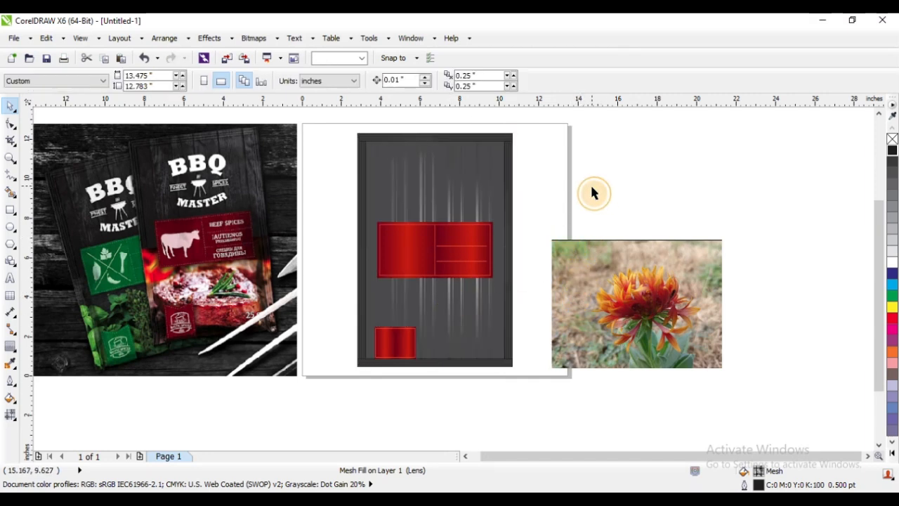
left_click_drag(442, 209, 627, 188)
key("ctrl+z")
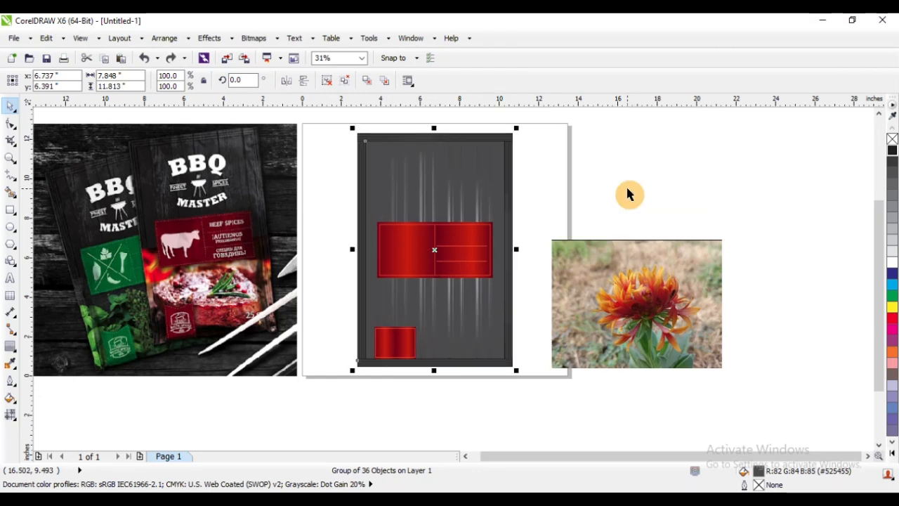
left_click(626, 186)
key("ctrl+z")
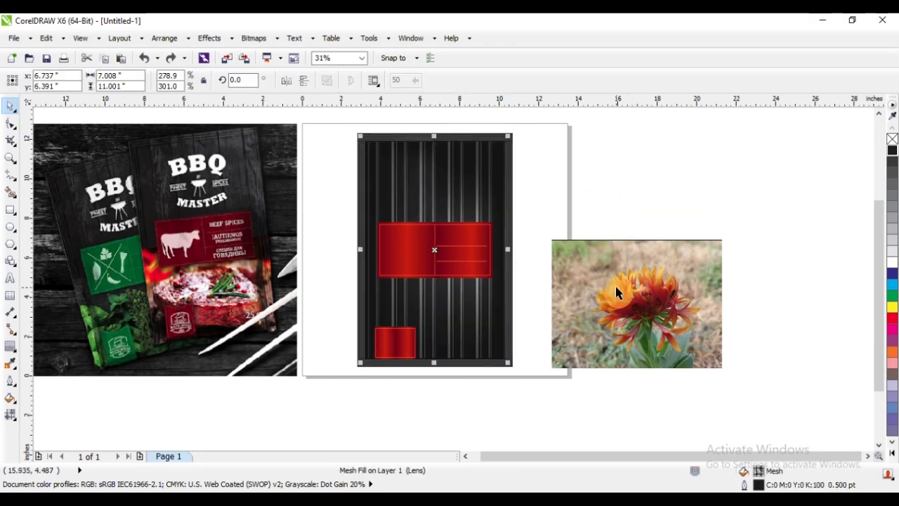
Step: Move the flower image farther right of the page, well clear of the packet
left_click(619, 200)
left_click_drag(559, 247, 678, 252)
left_click(647, 182)
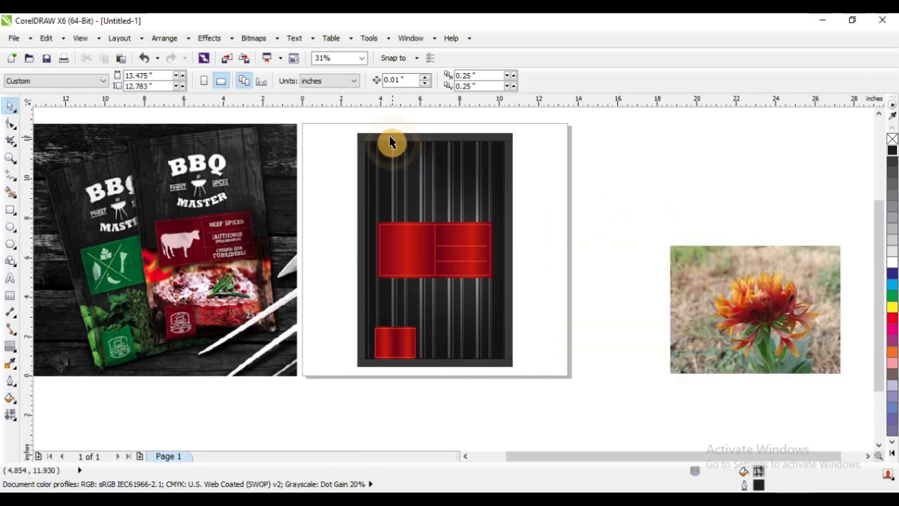
Step: Group the wood-plank background's three objects again, keeping the group centred behind the red labels
left_click_drag(354, 233, 541, 405)
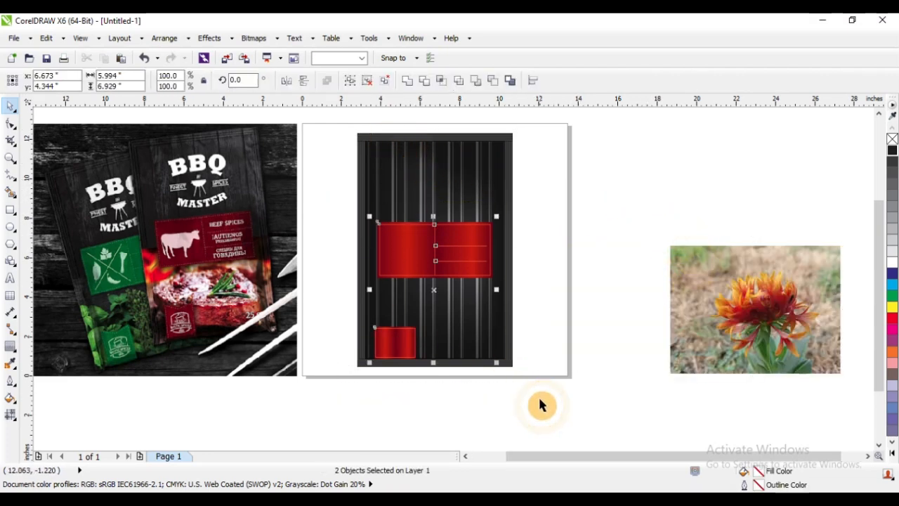
left_click(352, 79)
left_click(591, 189)
left_click_drag(452, 156, 582, 173)
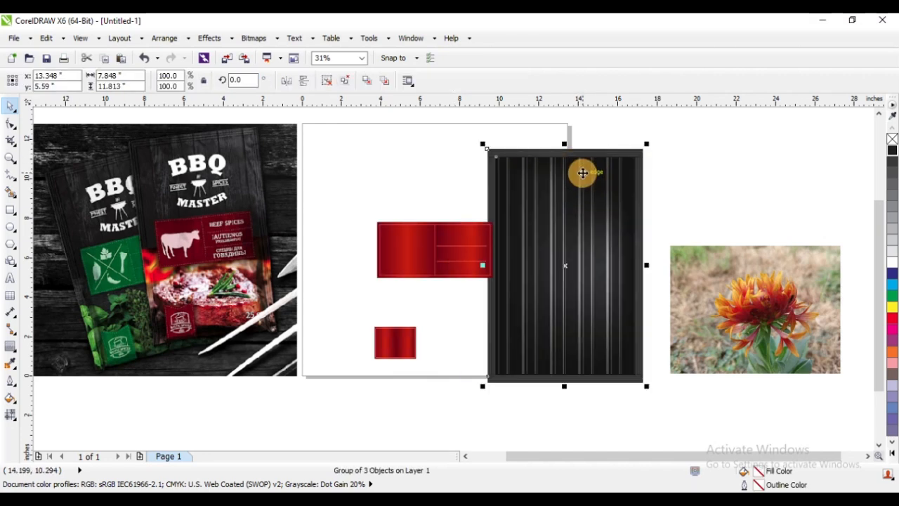
key("ctrl+z")
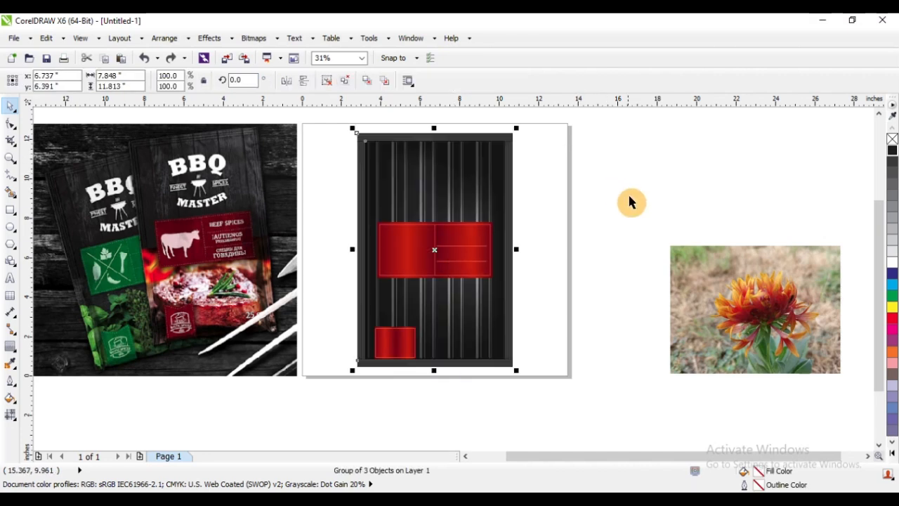
Step: Draw a rectangle about 3.34 × 3.54 in on the empty area right of the page, above the flower image
left_click(113, 75)
left_click(570, 191)
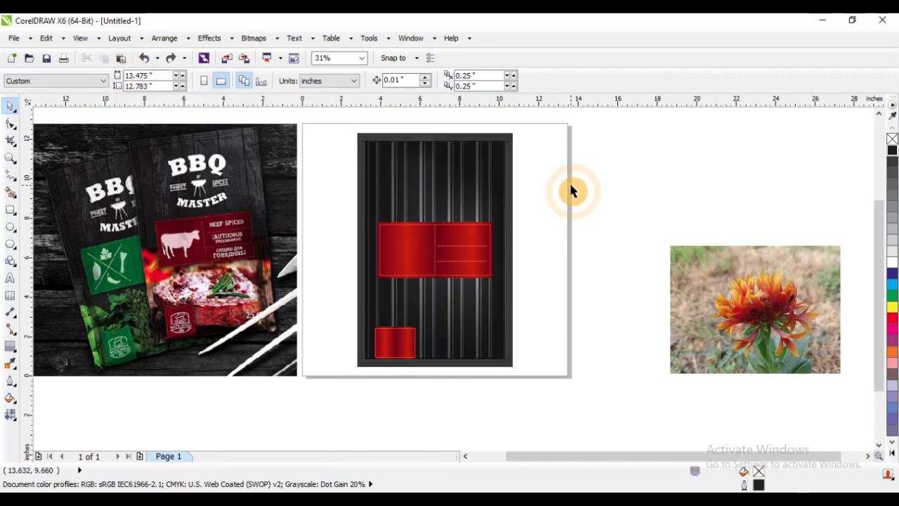
left_click(8, 208)
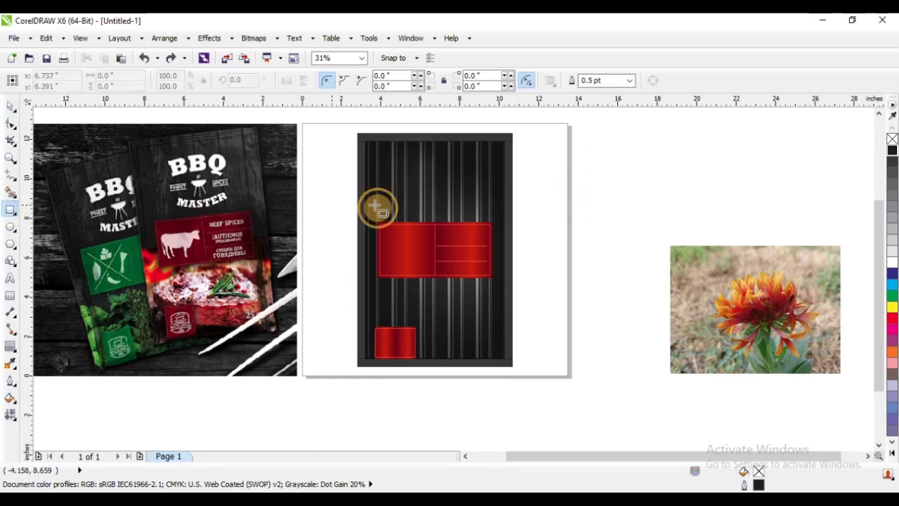
left_click_drag(578, 163, 645, 233)
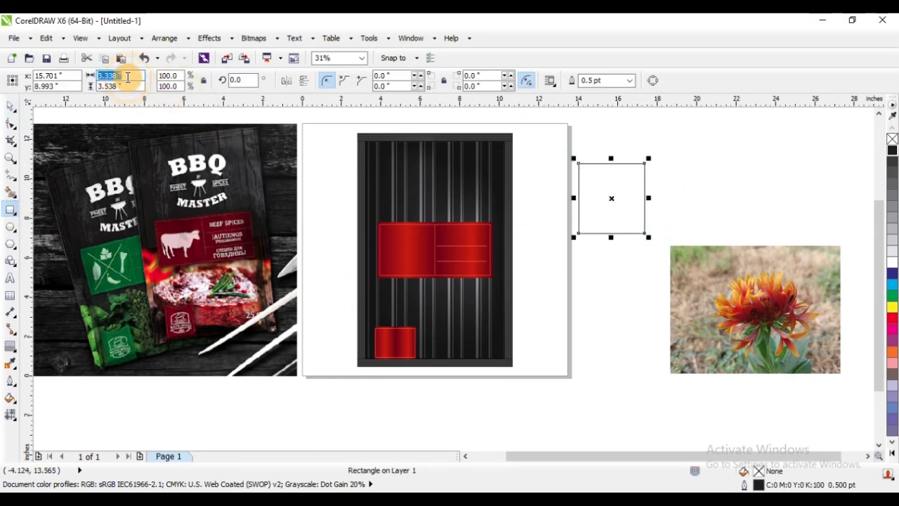
Step: Resize the new rectangle to 7.848 × 11.813 in, matching the wood-plank background
type("7.848")
key("Return")
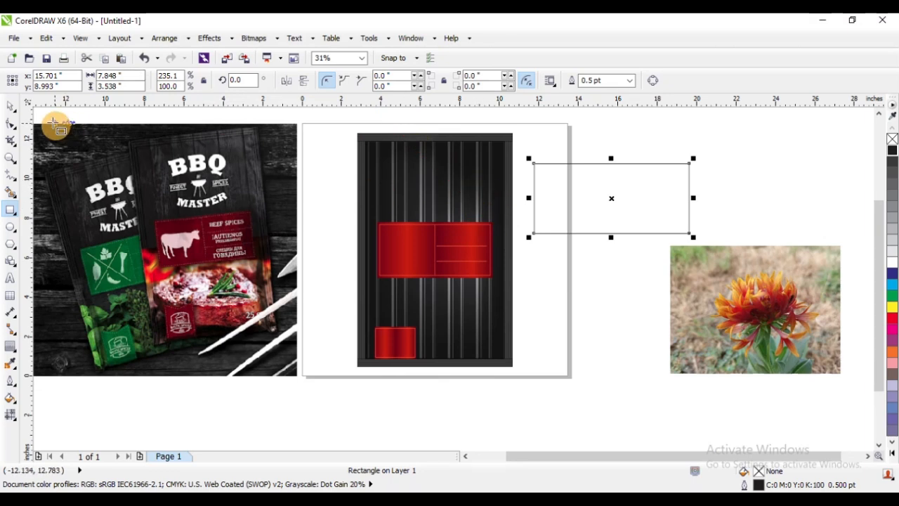
left_click(11, 109)
left_click(419, 171)
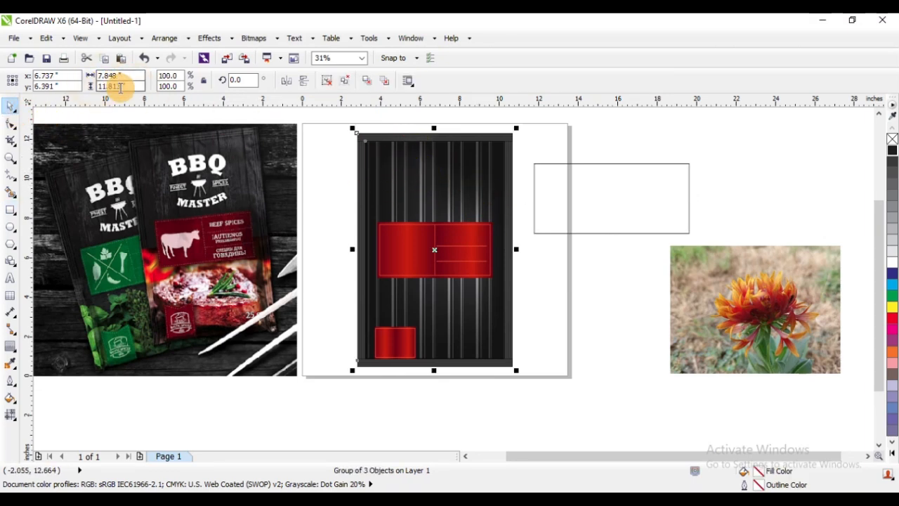
left_click(572, 194)
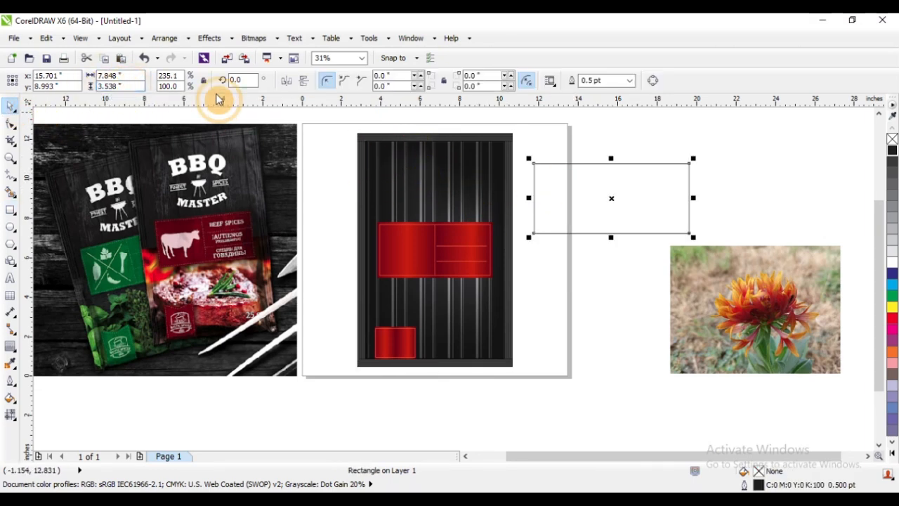
type("11.813 \"")
key("Return")
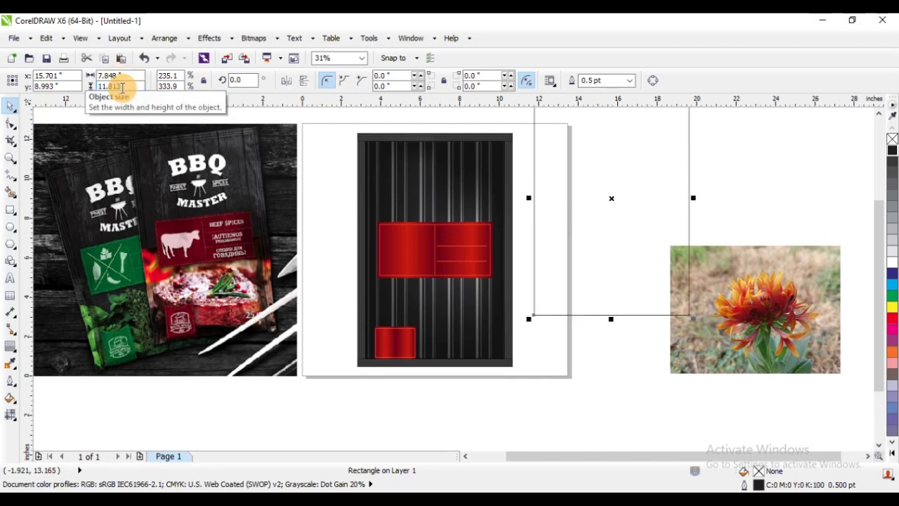
Step: Centre the new rectangle horizontally and vertically on the wood-plank background group
left_click(454, 168, "shift")
key("c")
key("e")
left_click(613, 181)
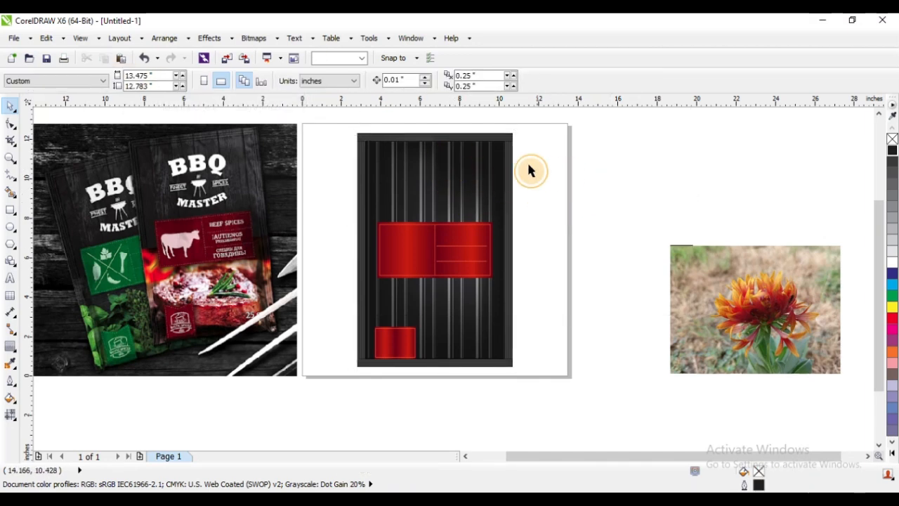
Step: Move the wood-plank group about 4.45 in to the right and PowerClip it inside the new rectangle
left_click_drag(476, 170, 564, 170)
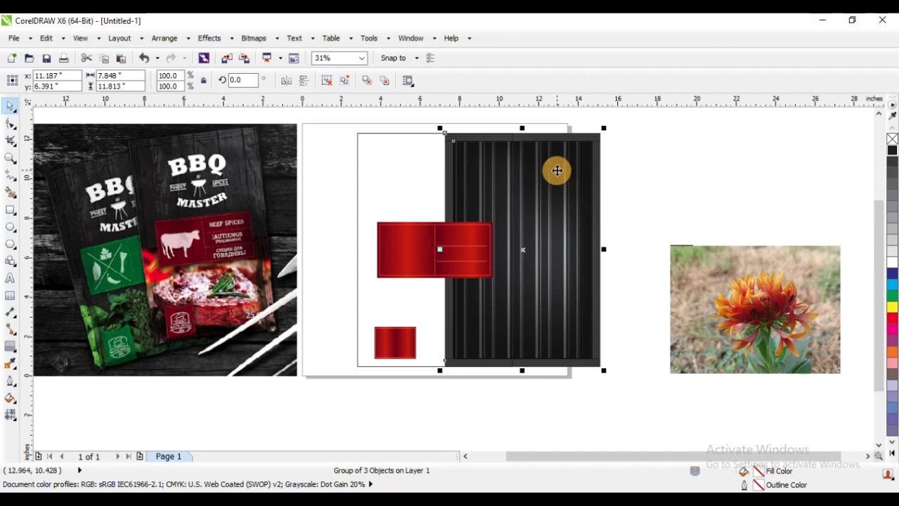
left_click(210, 38)
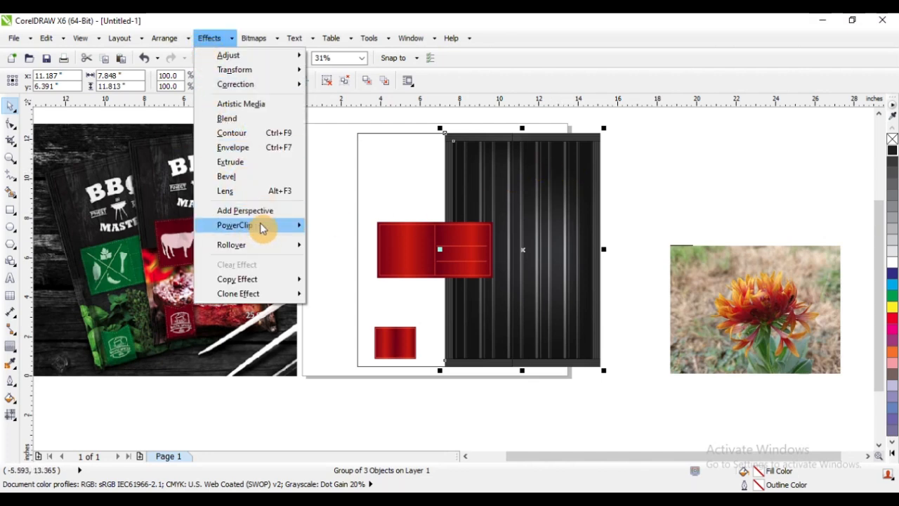
mouse_move(261, 226)
left_click(344, 226)
left_click(382, 183)
Step: Shift the clipped planks back over the packet rectangle, and undo both this move and the PowerClip
left_click(552, 190)
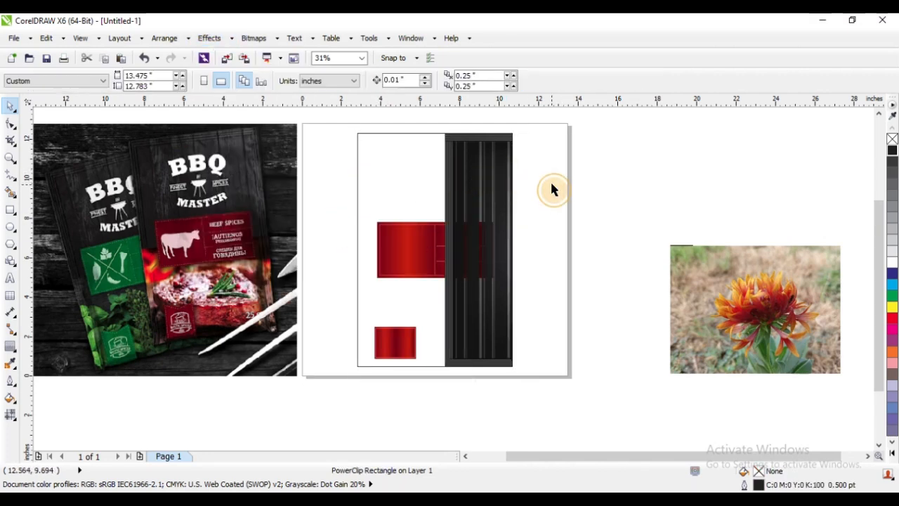
left_click(487, 170, "ctrl")
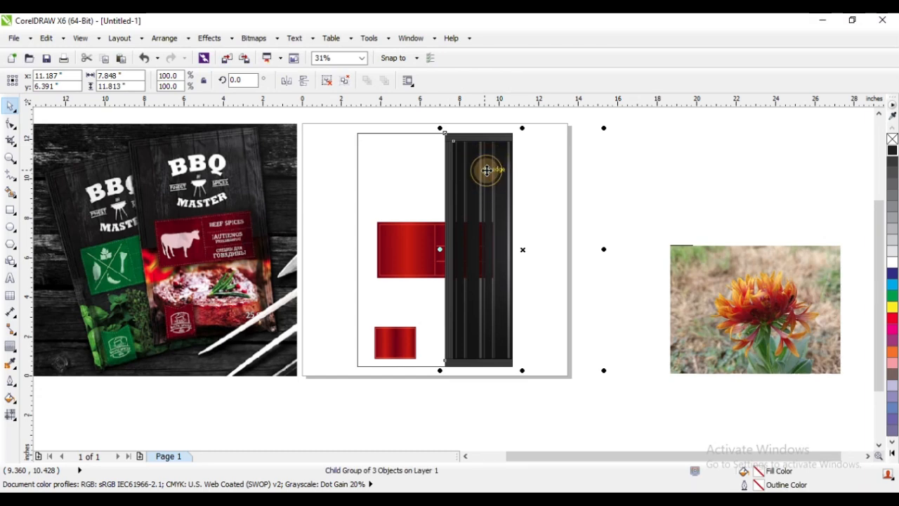
left_click_drag(487, 170, 396, 162)
left_click(550, 187)
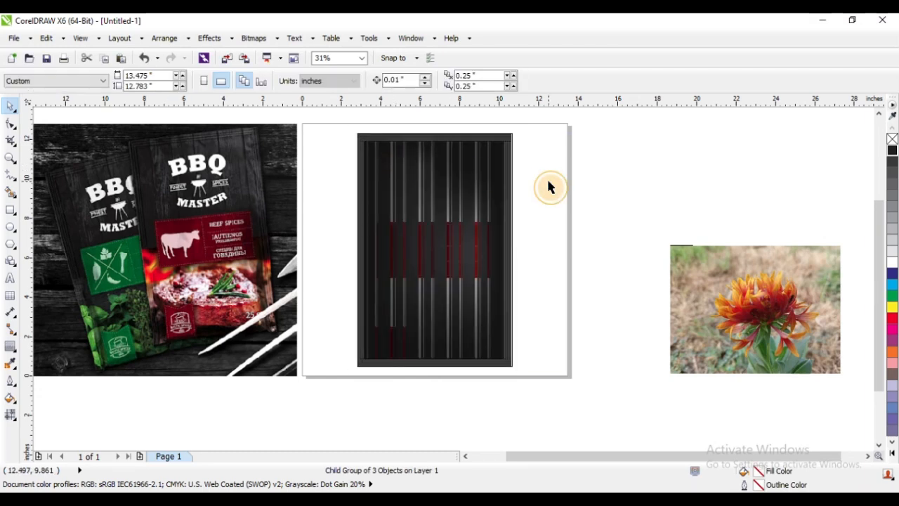
key("ctrl+z")
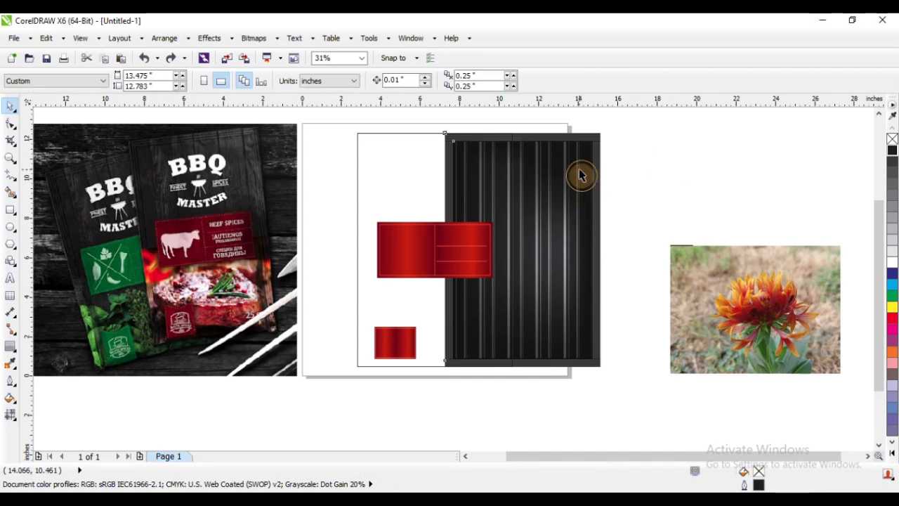
Step: Centre the wood-plank group horizontally on the packet-sized rectangle again
left_click(580, 172)
left_click(417, 168, "shift")
key("c")
left_click(565, 174)
Step: PowerClip the wood-plank group inside the packet-sized rectangle that coincides with it
scroll(525, 139, "up", 3)
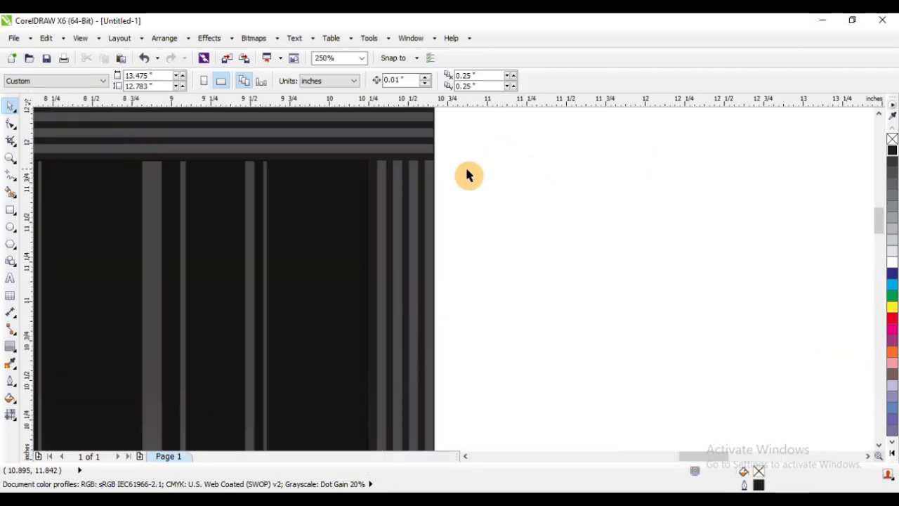
left_click(494, 227)
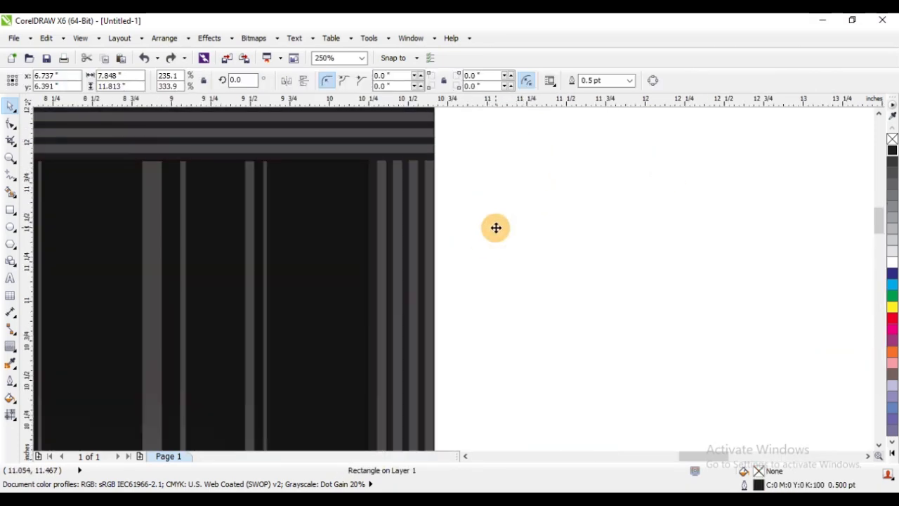
left_click(496, 229)
left_click_drag(380, 209, 474, 269)
key("ctrl+z")
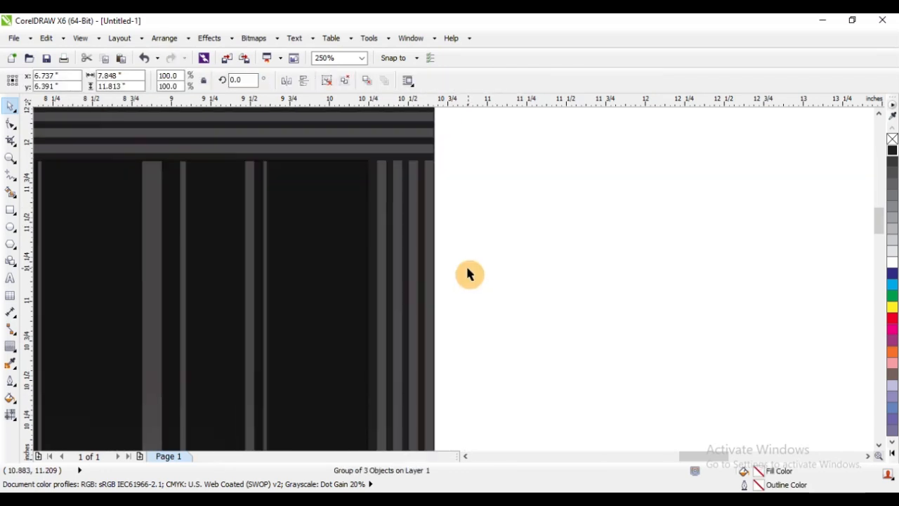
left_click(208, 38)
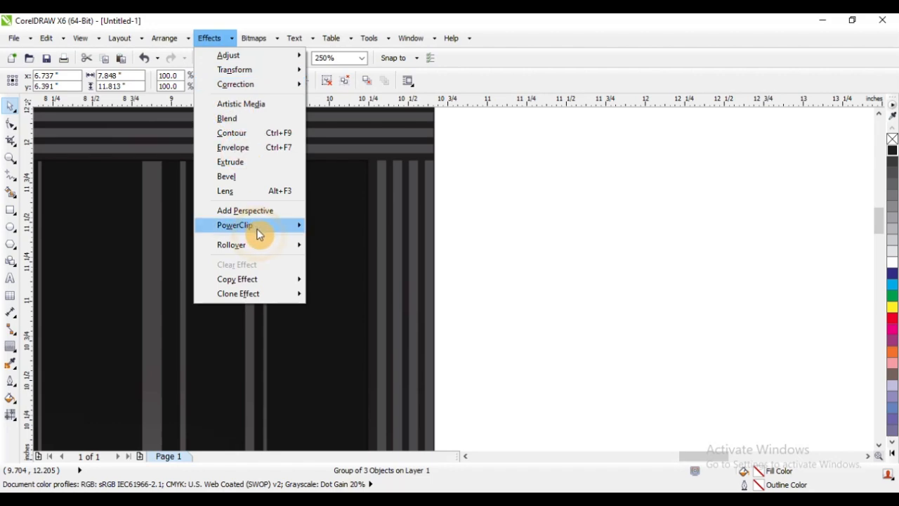
mouse_move(257, 226)
left_click(331, 225)
left_click(392, 179)
scroll(545, 178, "down", 8)
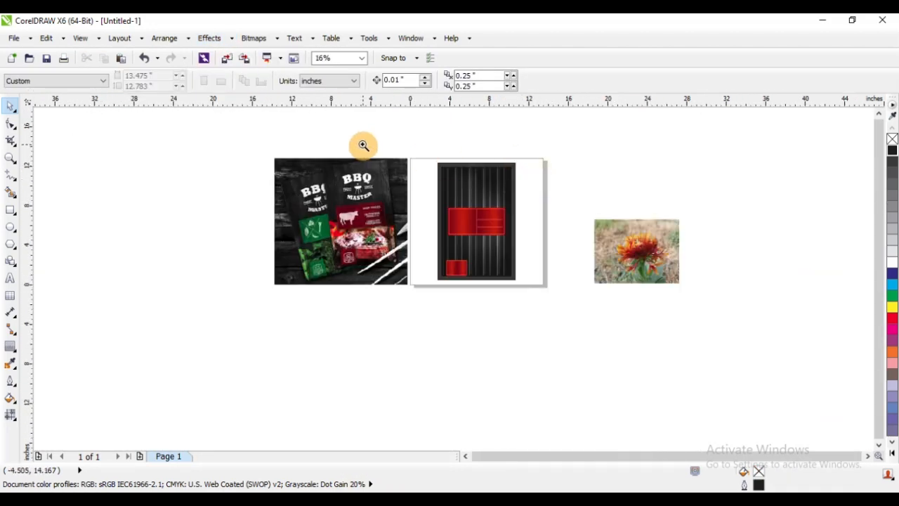
Step: Move the flower image onto the packet's lower part and centre it horizontally on the packet
scroll(585, 195, "up", 2)
left_click_drag(701, 304, 564, 307)
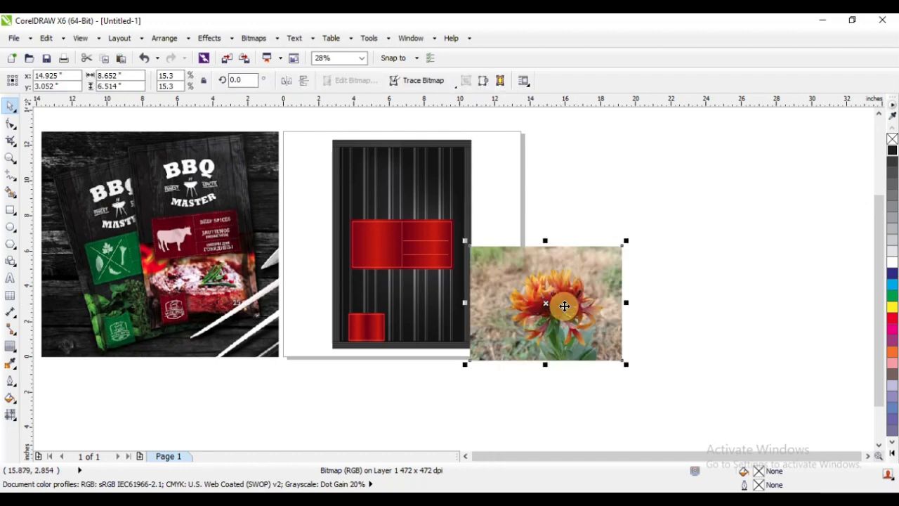
left_click(427, 179)
left_click(547, 201)
Step: PowerClip the flower image inside the packet rectangle, behind the red labels
scroll(545, 232, "down", 3)
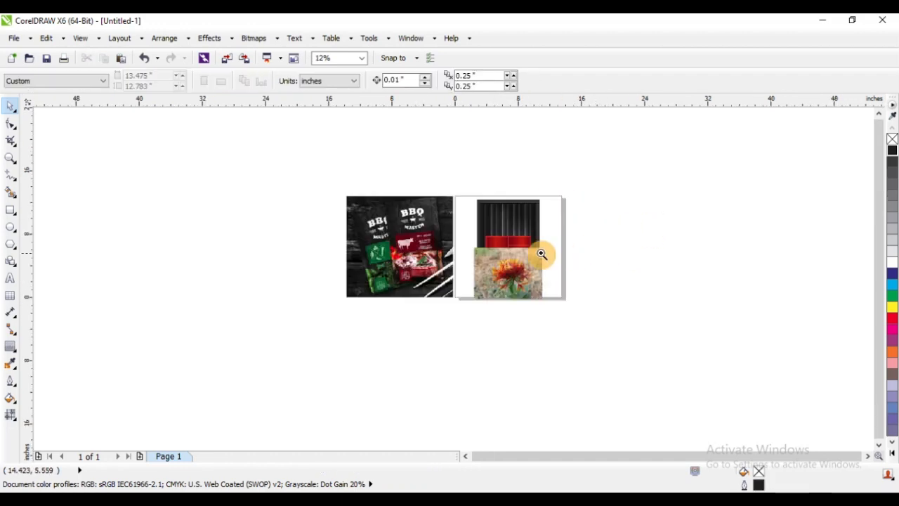
key("F2")
left_click_drag(226, 155, 668, 384)
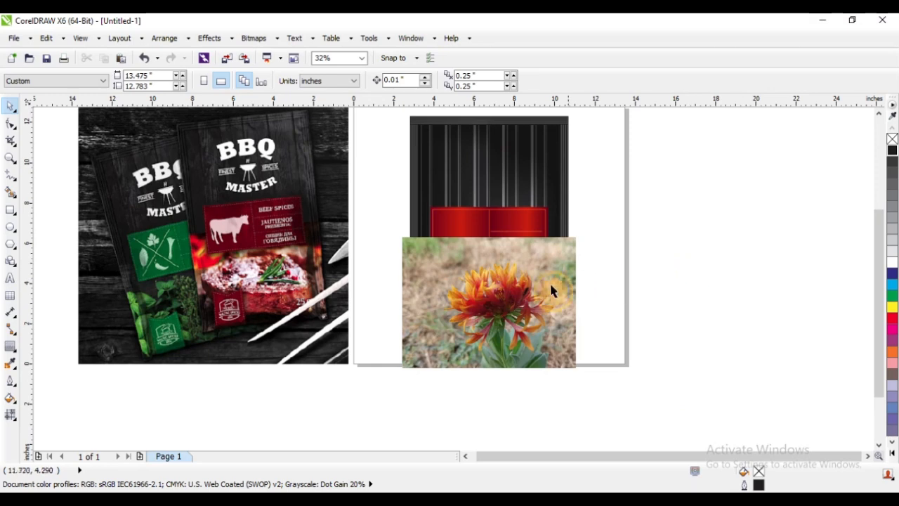
left_click(532, 271)
left_click(210, 38)
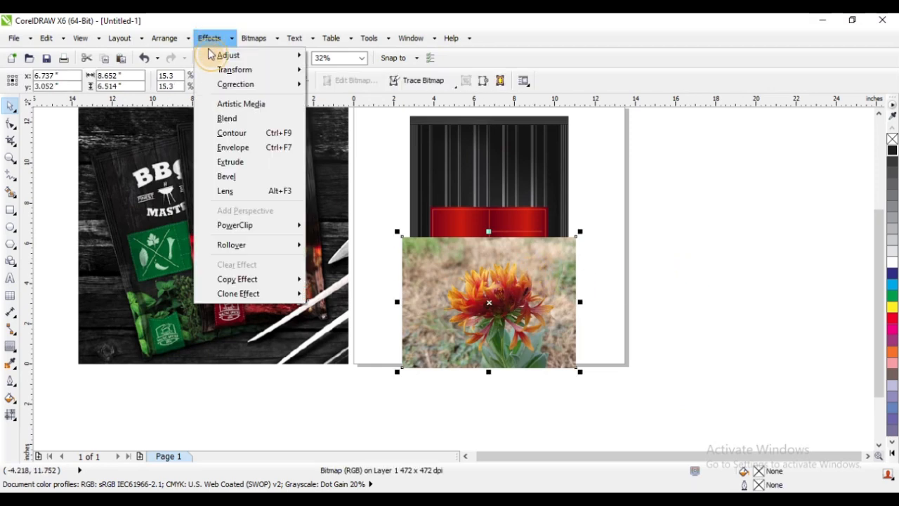
mouse_move(303, 226)
left_click(345, 227)
left_click(471, 225)
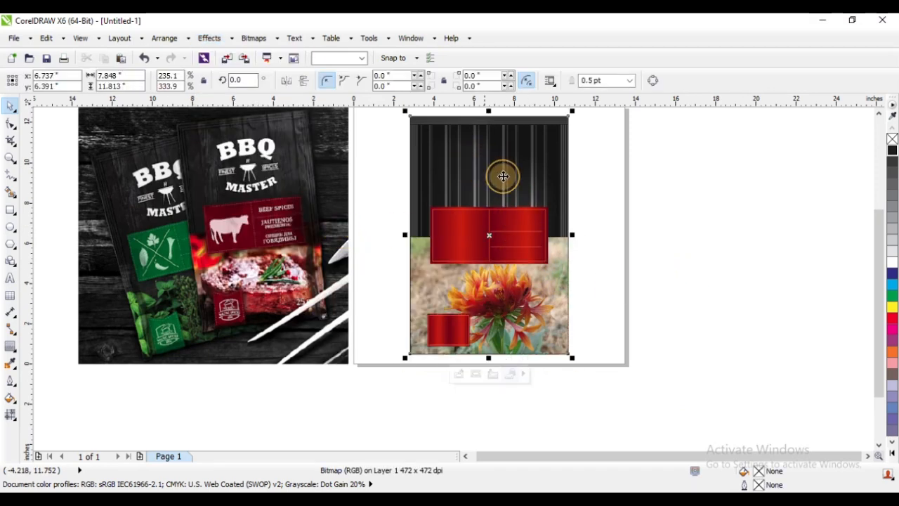
left_click(667, 225)
Step: Look through the images in the Downloads folder in File Explorer, and return to the CorelDRAW drawing
scroll(517, 232, "down", 1)
left_click_drag(352, 155, 594, 333)
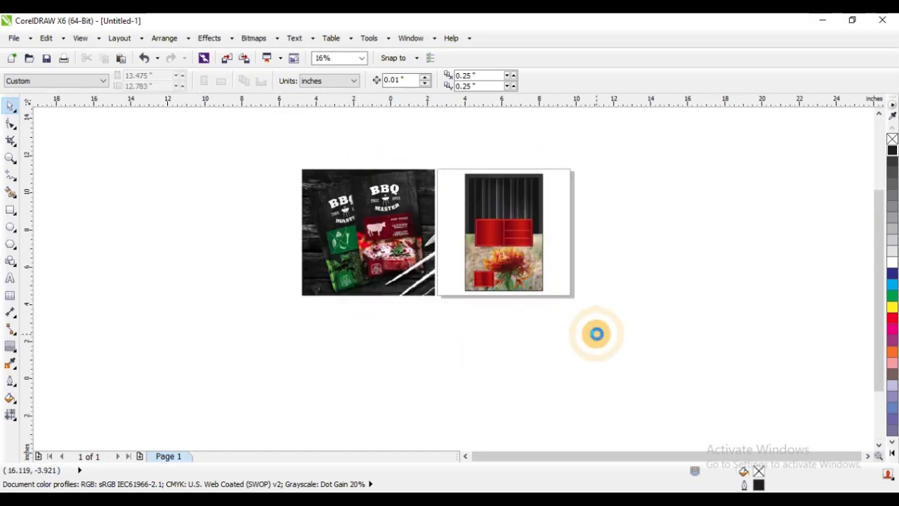
left_click_drag(236, 129, 692, 401)
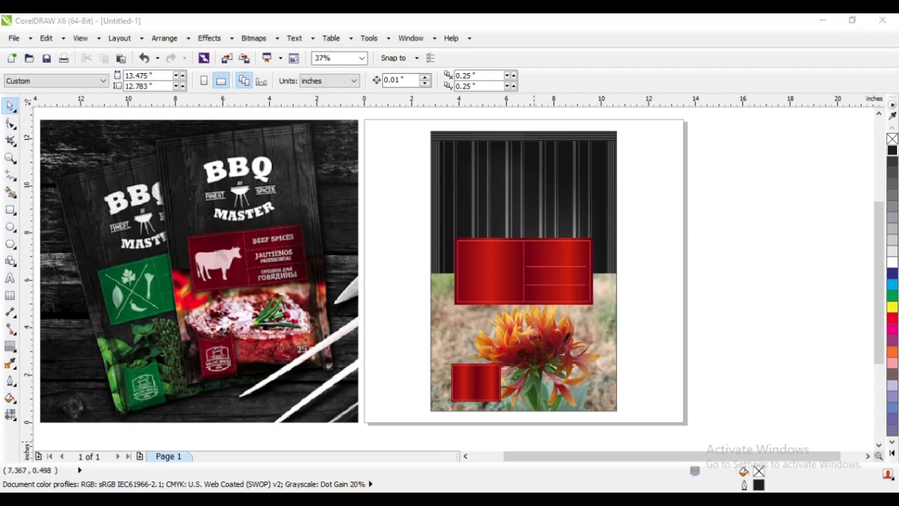
left_click(469, 304)
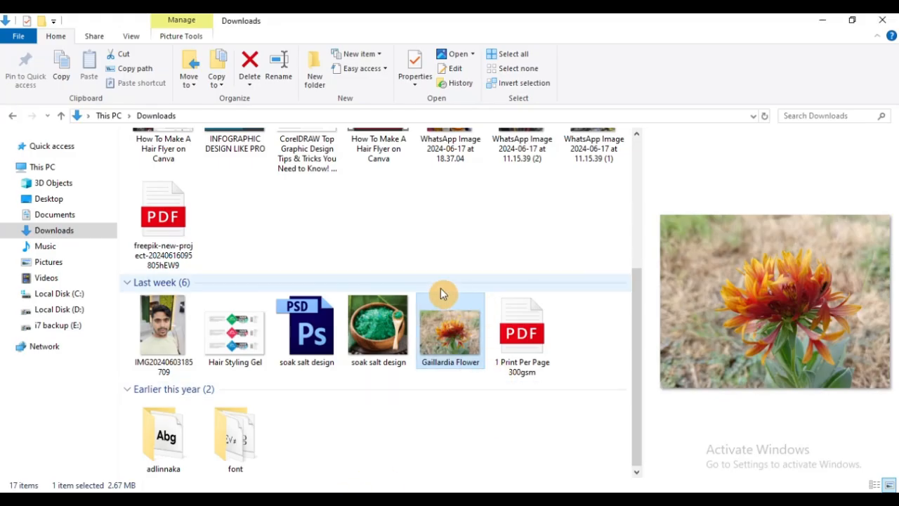
scroll(441, 288, "up", 3)
scroll(440, 288, "down", 3)
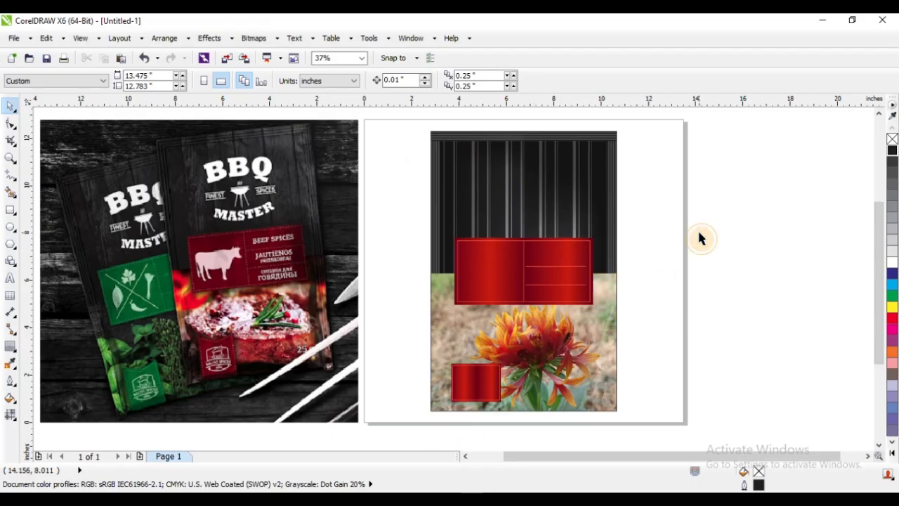
Step: Examine the clipped flower image where it meets the planks and side borders of the packet
scroll(602, 291, "down", 1)
key("F2")
left_click_drag(361, 192, 622, 396)
left_click(574, 302)
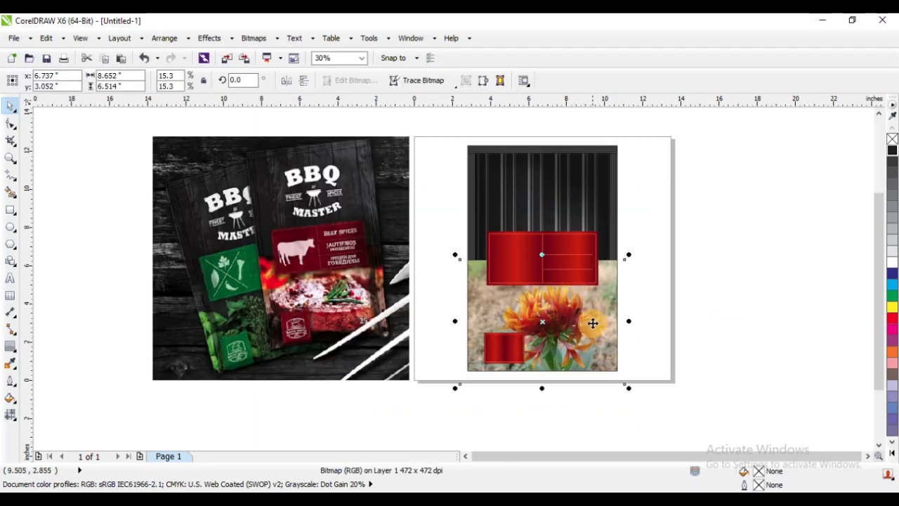
scroll(610, 290, "up", 1)
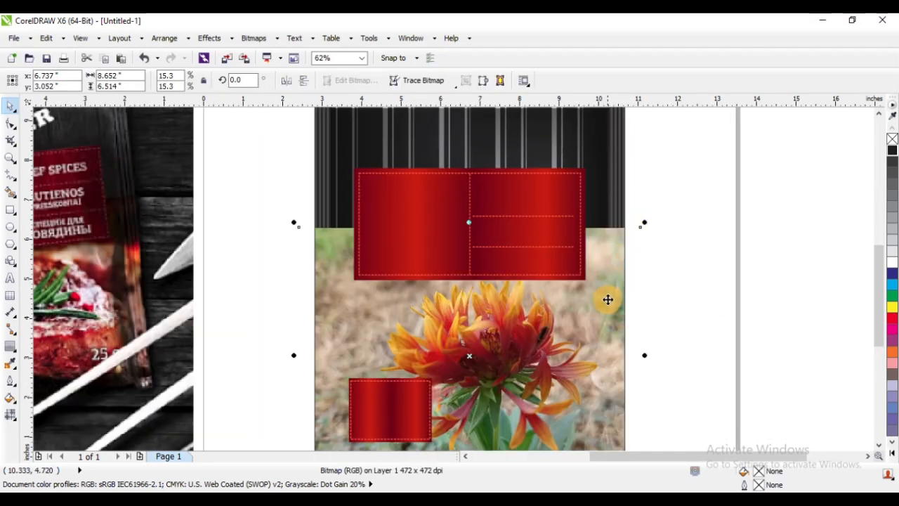
scroll(606, 290, "down", 1)
left_click(665, 269)
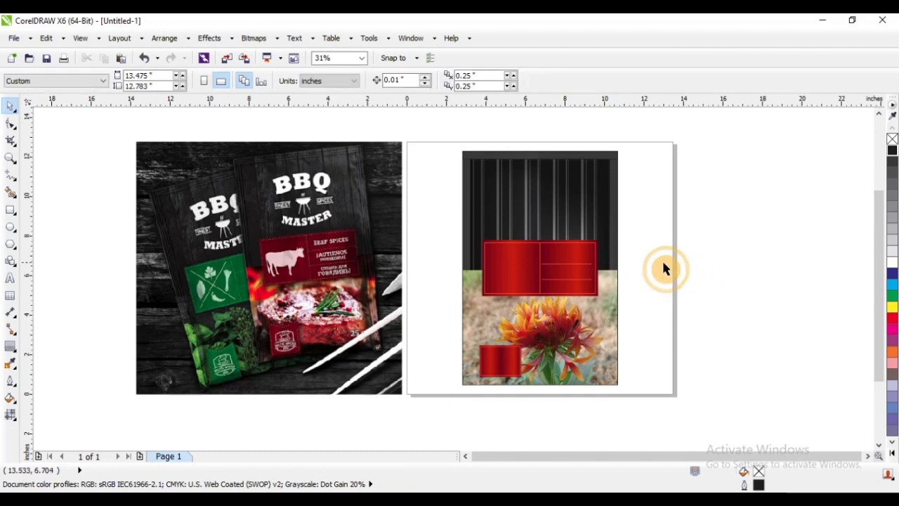
Step: Try moving the packet's border strips and bringing them to the front directly within the PowerClip, and undo the changes
left_click(613, 257, "ctrl")
left_click_drag(613, 257, 642, 267)
key("ctrl+z")
left_click(613, 257, "ctrl")
key("ctrl+z")
key("shift+Page_Up")
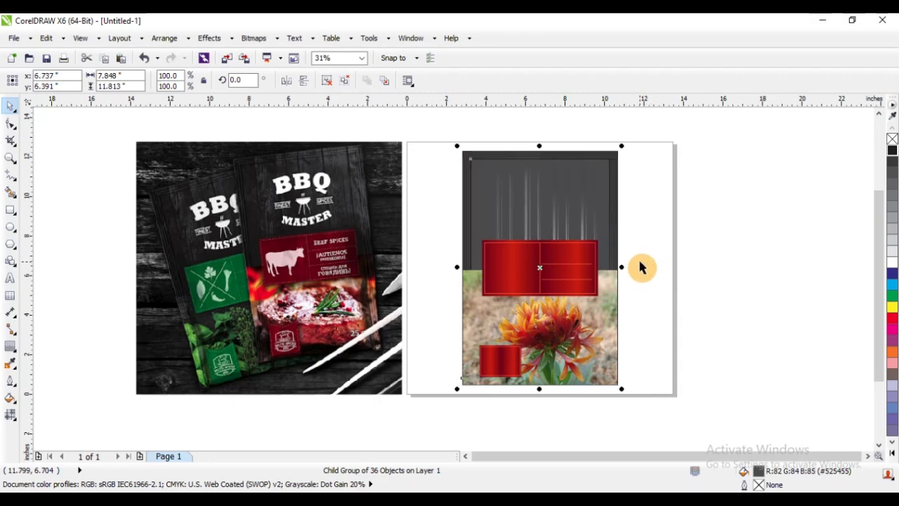
key("ctrl+z")
left_click(616, 261, "ctrl")
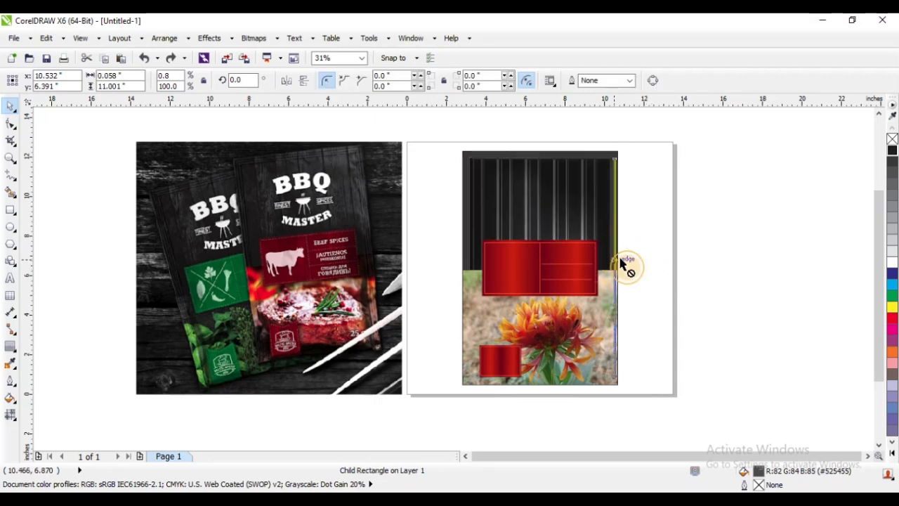
left_click(671, 238)
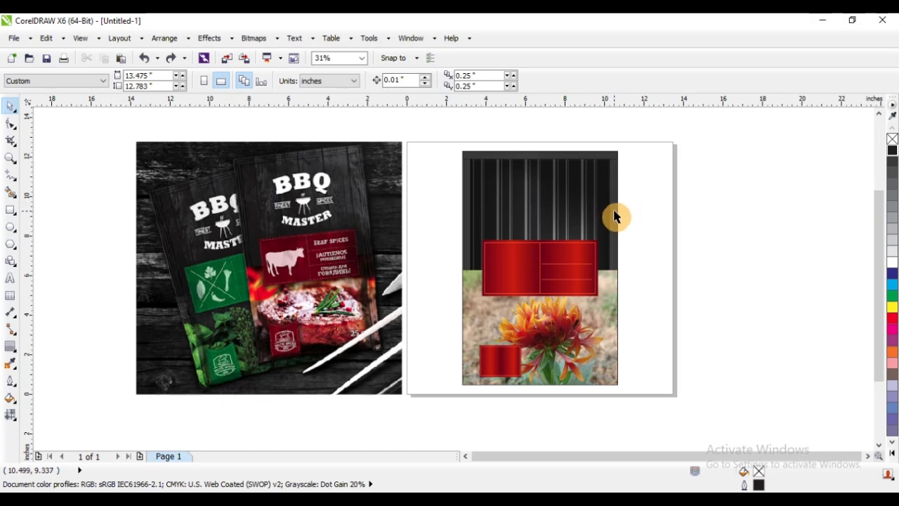
Step: Open the packet's PowerClip contents for editing, test-move the wood-plank group and undo that move
left_click(614, 215)
left_click(508, 408)
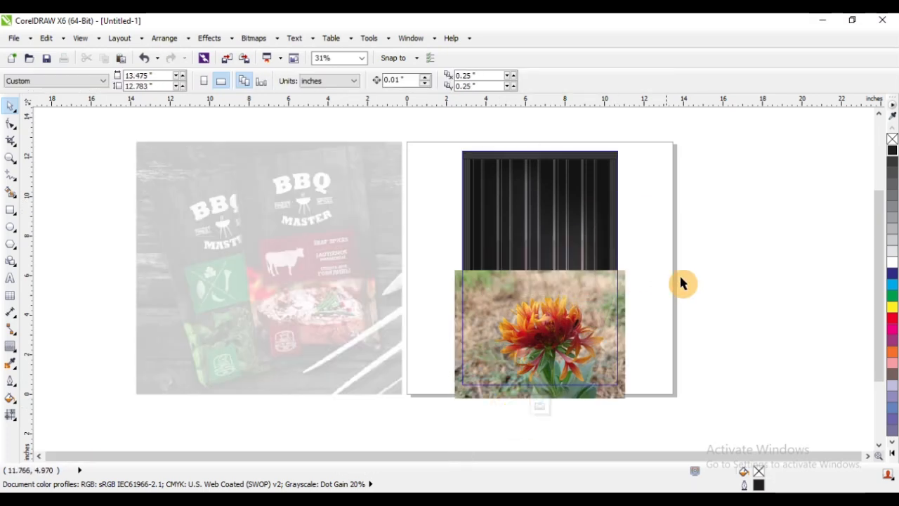
left_click_drag(618, 222, 675, 222)
key("ctrl+z")
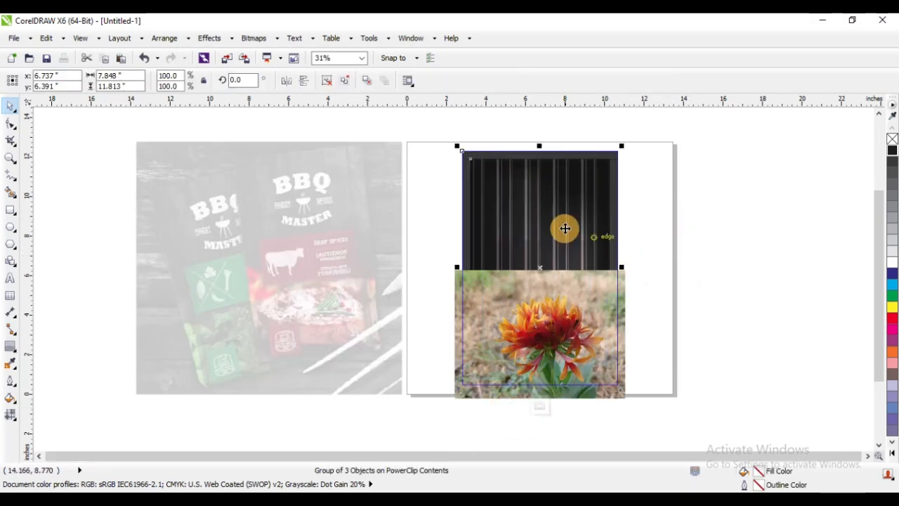
Step: Ungroup the wood-plank background inside the PowerClip contents, keeping its border-strip group in its original position
left_click(602, 145)
left_click_drag(602, 145, 688, 448)
left_click_drag(622, 186, 650, 195)
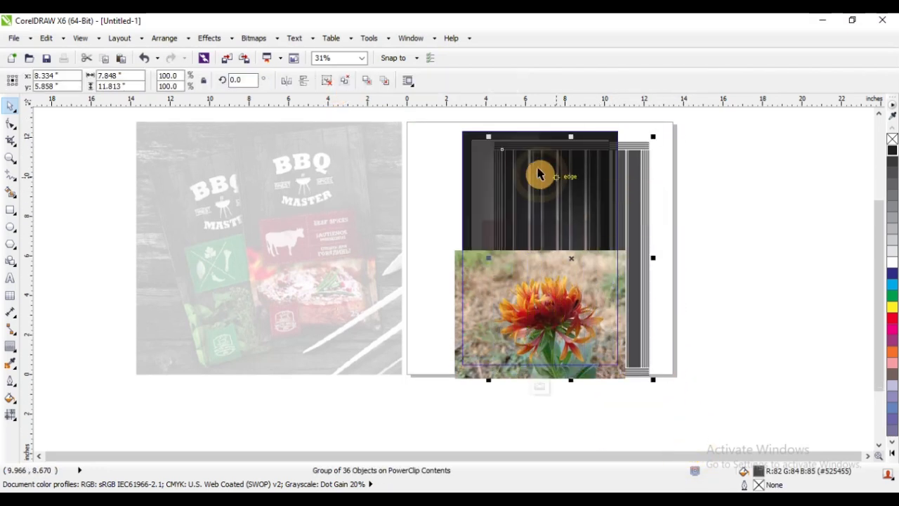
key("ctrl+z")
left_click(331, 82)
left_click(693, 191)
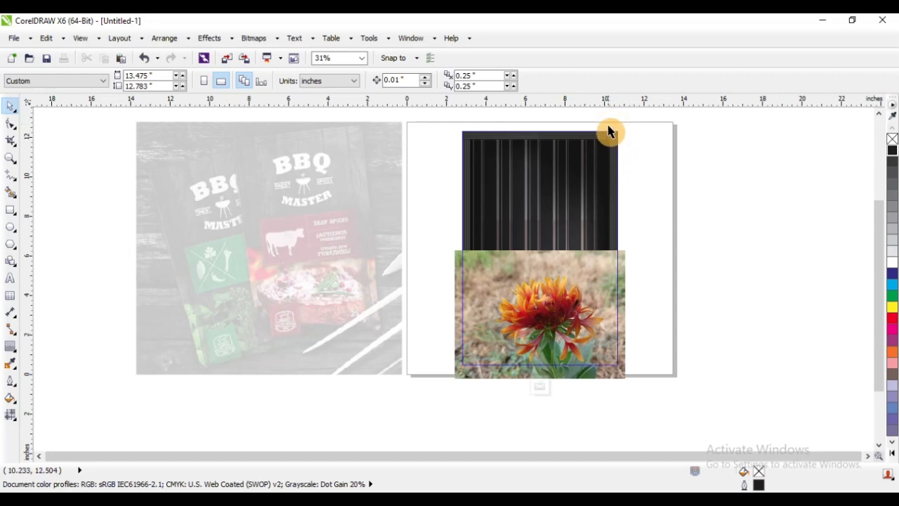
Step: Bring the right, left and bottom border strips in front of the flower photo inside the PowerClip, and finish editing its contents
left_click_drag(610, 132, 674, 363)
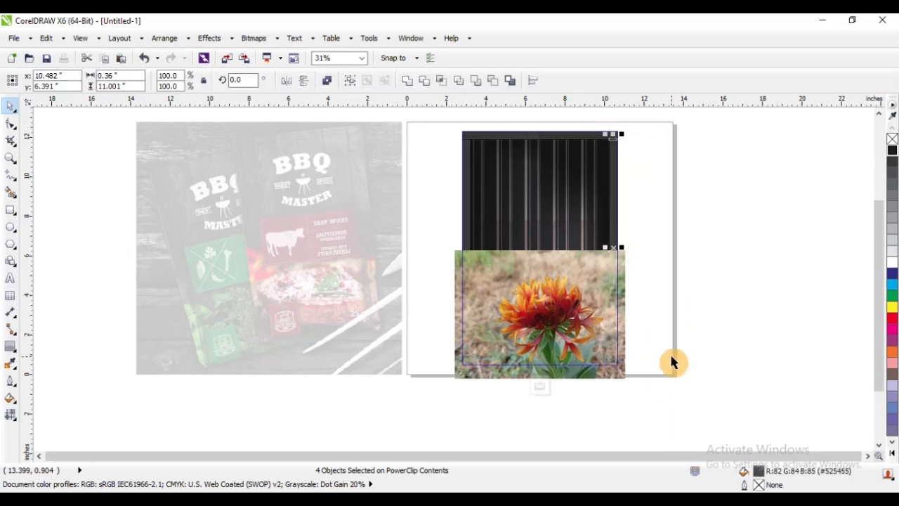
left_click(680, 310)
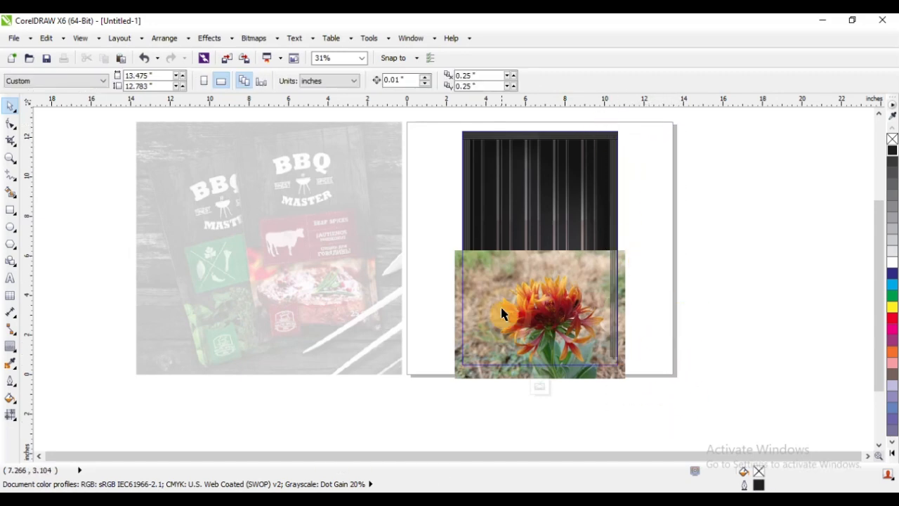
left_click_drag(443, 121, 472, 435)
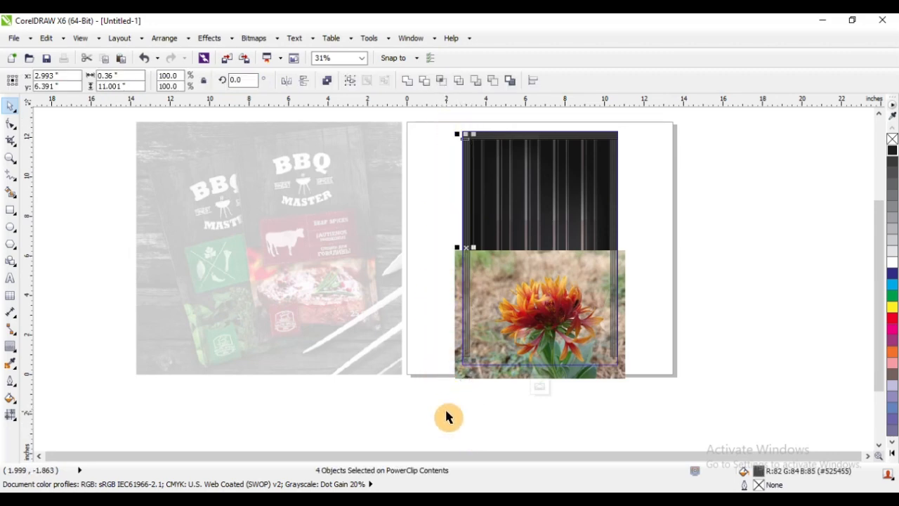
left_click_drag(672, 347, 418, 398)
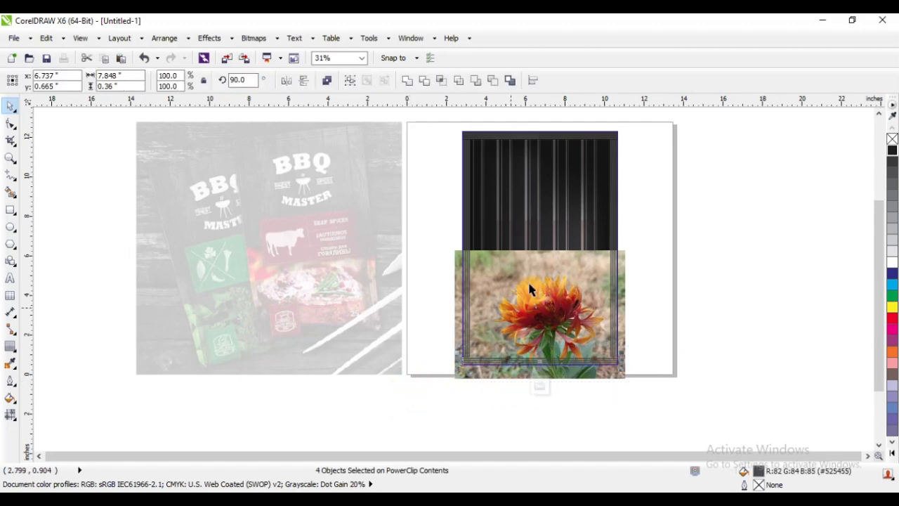
left_click(696, 186)
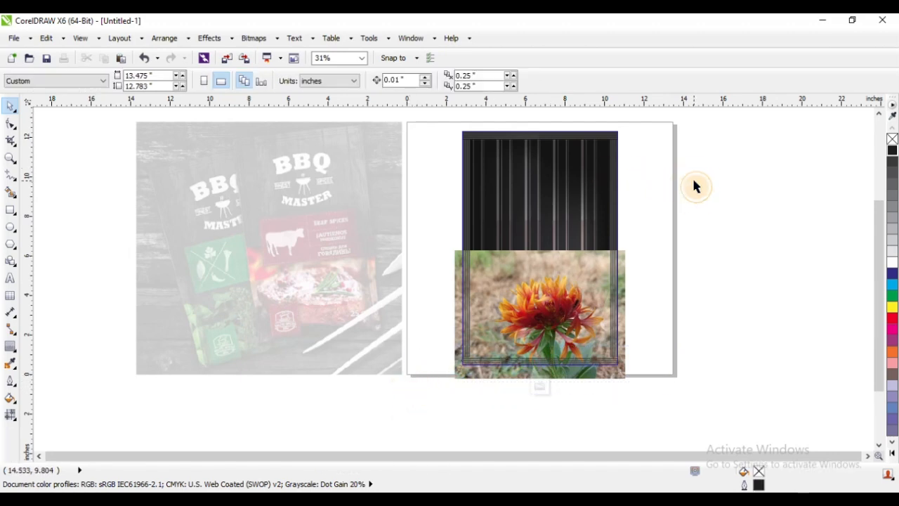
left_click(541, 389)
left_click(707, 269)
Step: Examine the completed packet with its border strips over the flower photo, comparing it with the BBQ Master reference design
scroll(653, 300, "down", 1)
key("F2")
left_click_drag(393, 198, 707, 372)
left_click_drag(265, 132, 646, 417)
scroll(730, 248, "down", 1)
key("F2")
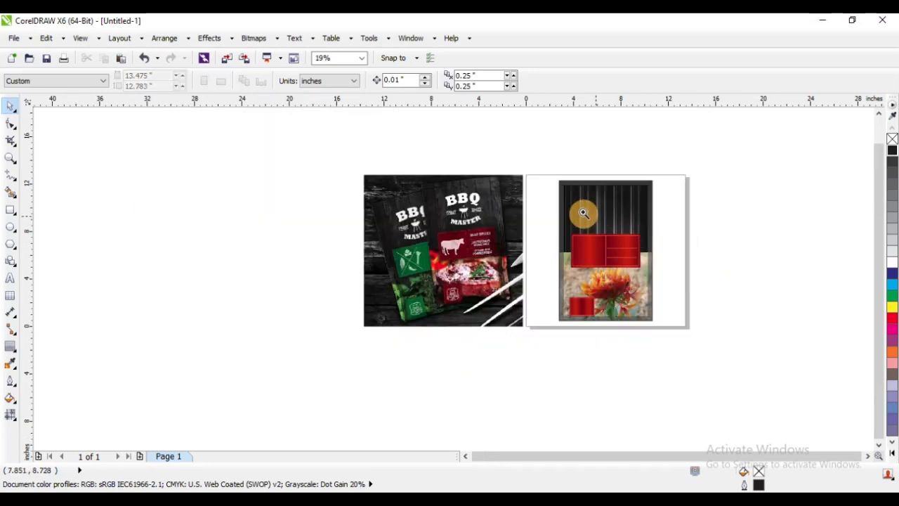
left_click_drag(383, 169, 707, 353)
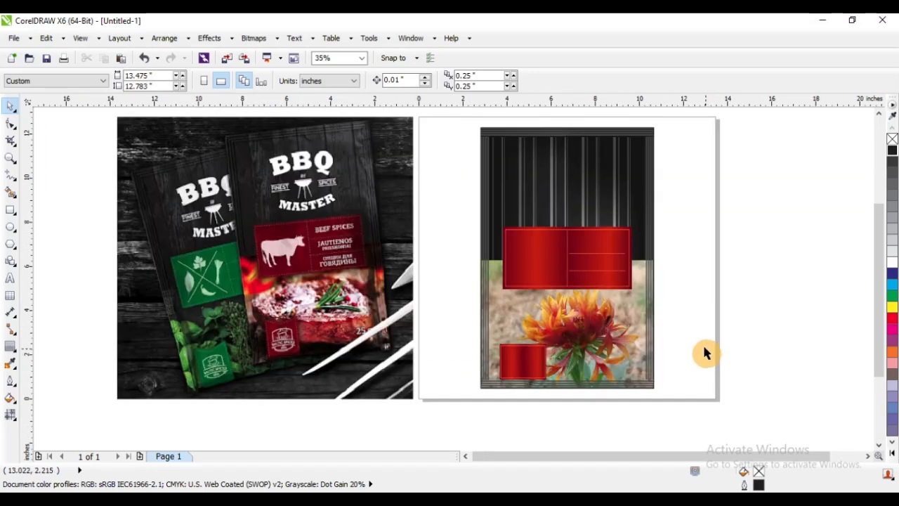
scroll(485, 244, "down", 1)
left_click_drag(245, 176, 827, 401)
Step: Move the BBQ Master reference image farther from the page's left edge and set the page width to 19 inches
left_click(283, 191)
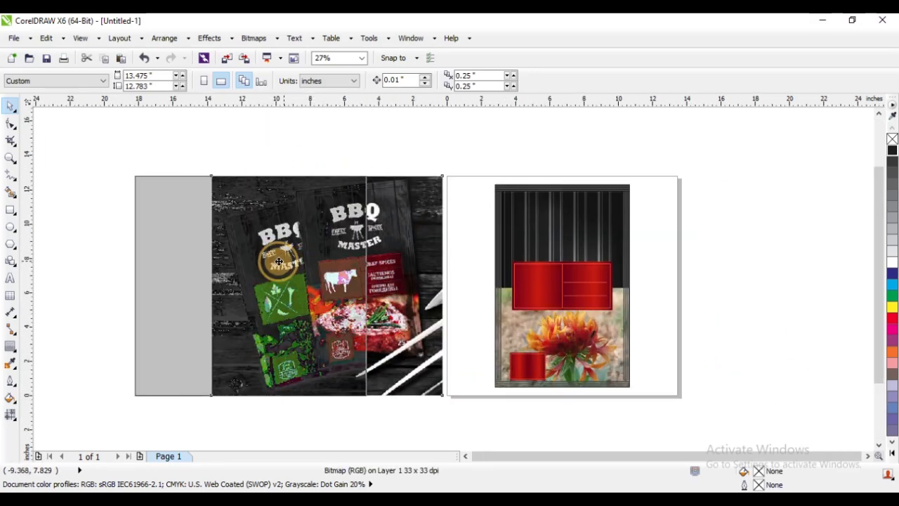
left_click(223, 170)
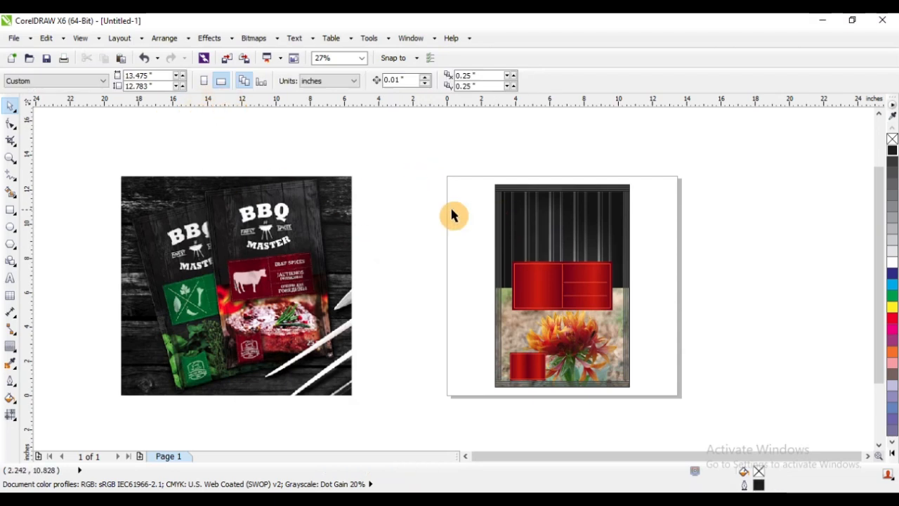
double_click(159, 75)
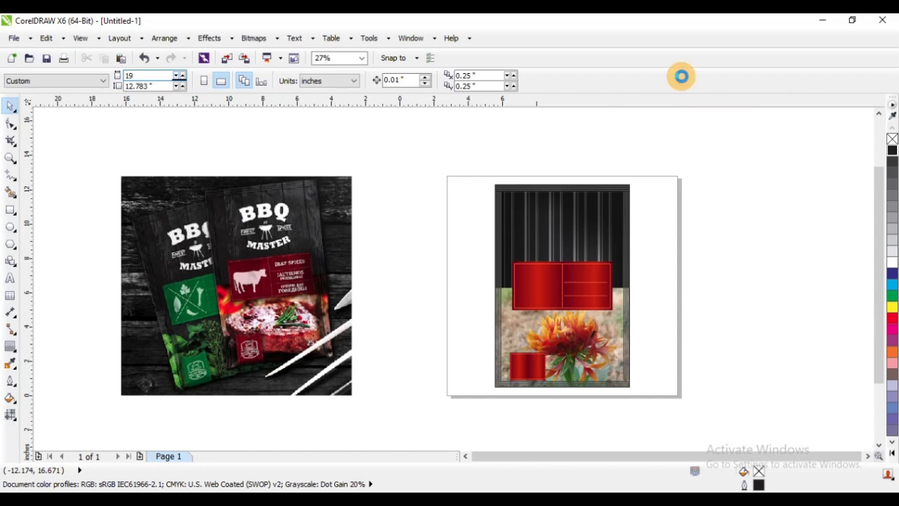
key("Return")
Step: Shift the whole packet into the page's left half and place a duplicate of it beside it in the right half
left_click_drag(474, 176, 639, 413)
left_click_drag(582, 297, 517, 267)
left_click(189, 161)
left_click_drag(169, 159, 646, 416)
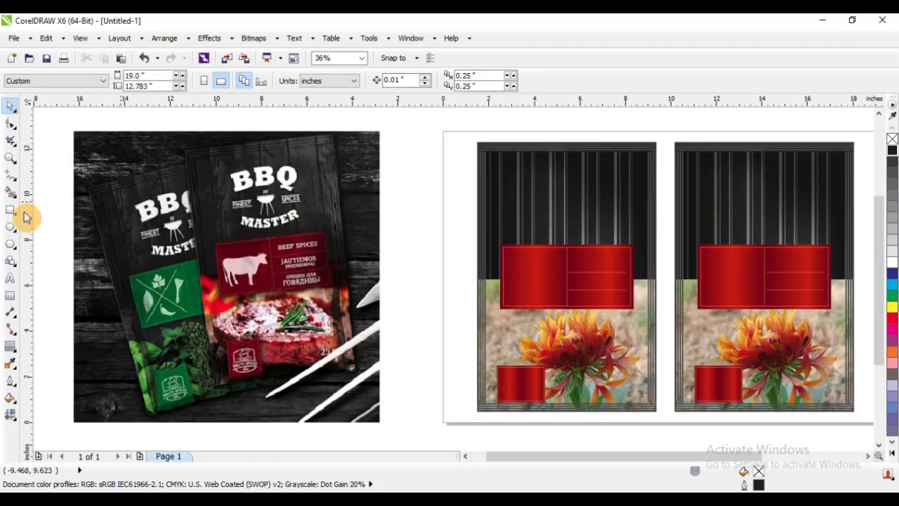
Step: Sample the dark green (#005F28) from the reference packet's label and fill the left packet's large label with it
left_click(9, 363)
left_click(172, 291)
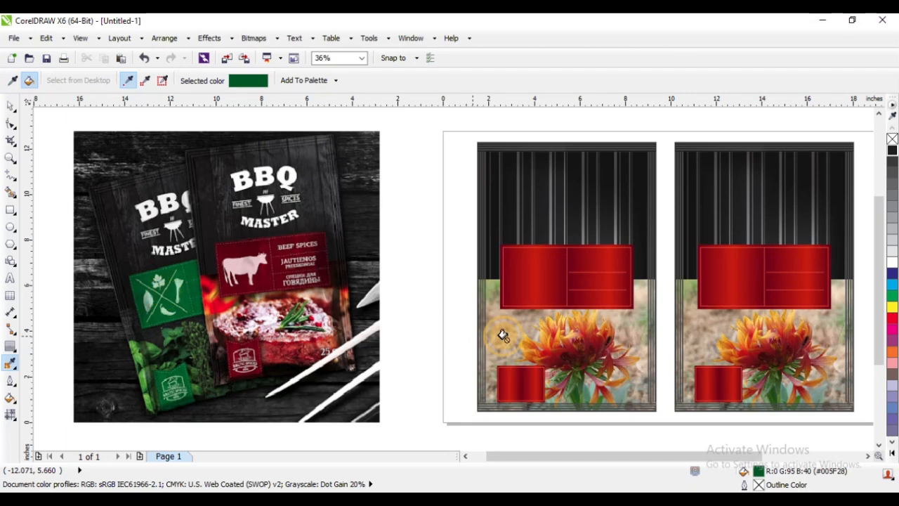
scroll(532, 276, "up", 4)
left_click(492, 233)
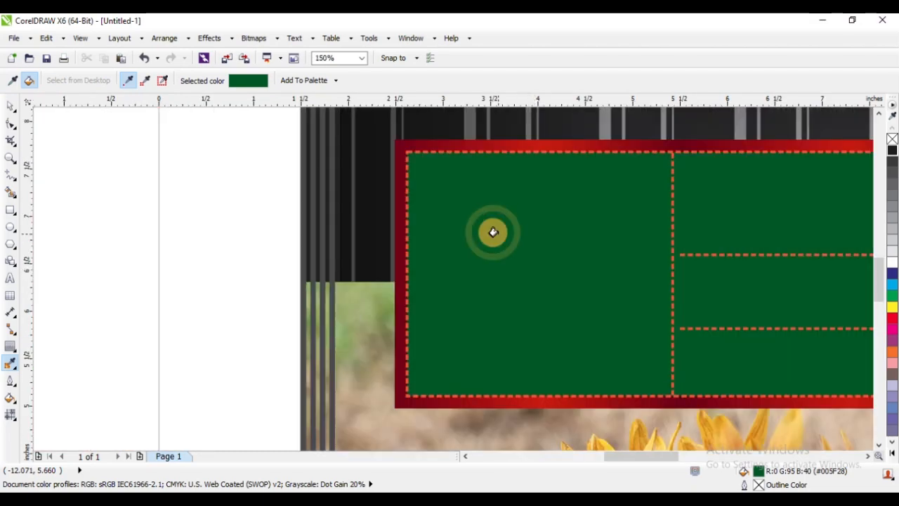
left_click(455, 143)
scroll(503, 218, "down", 4)
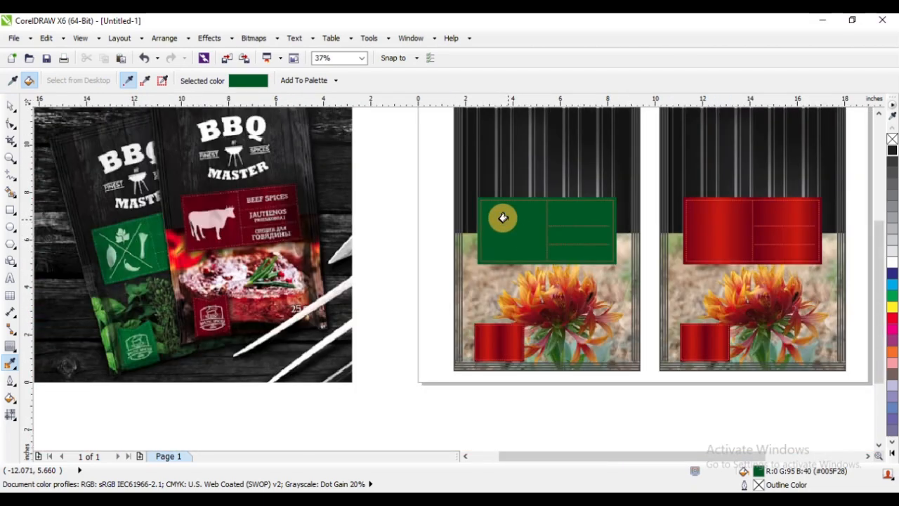
Step: Fill the left packet's small lower label with the sampled dark green
scroll(570, 206, "up", 5)
scroll(567, 207, "down", 5)
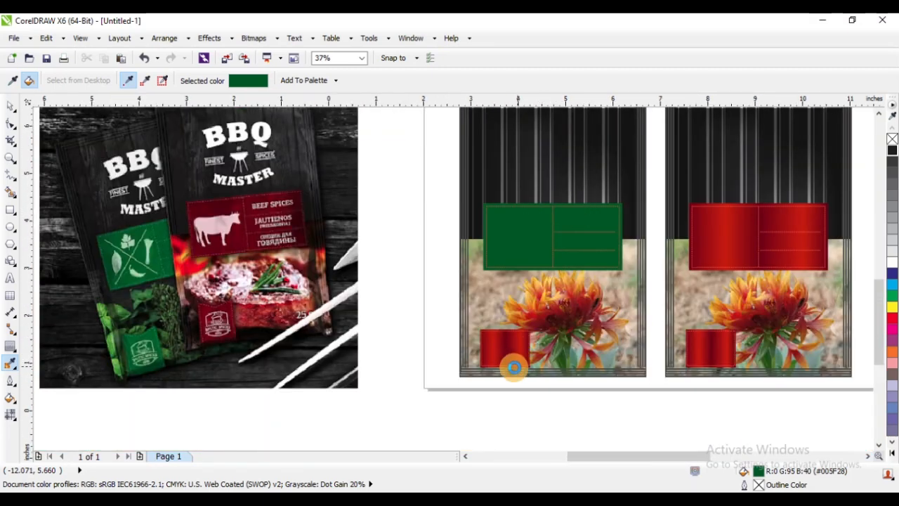
scroll(399, 221, "up", 9)
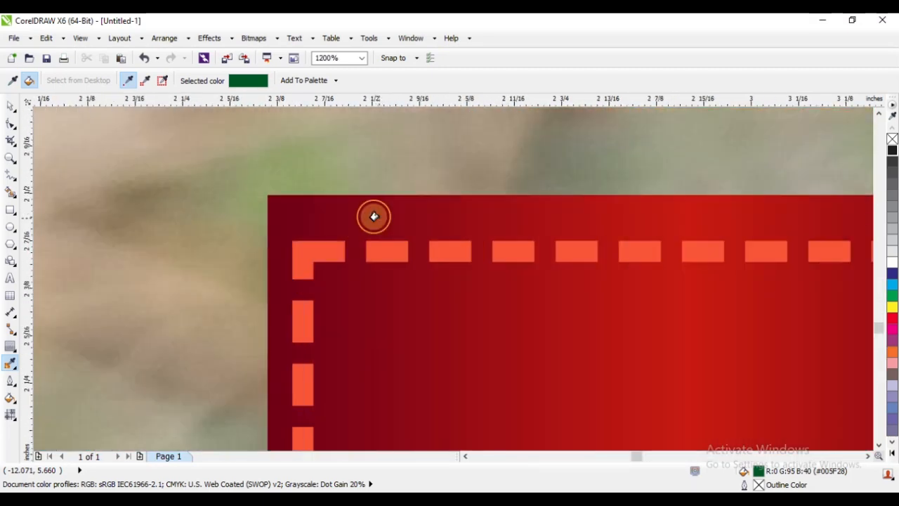
left_click(401, 286)
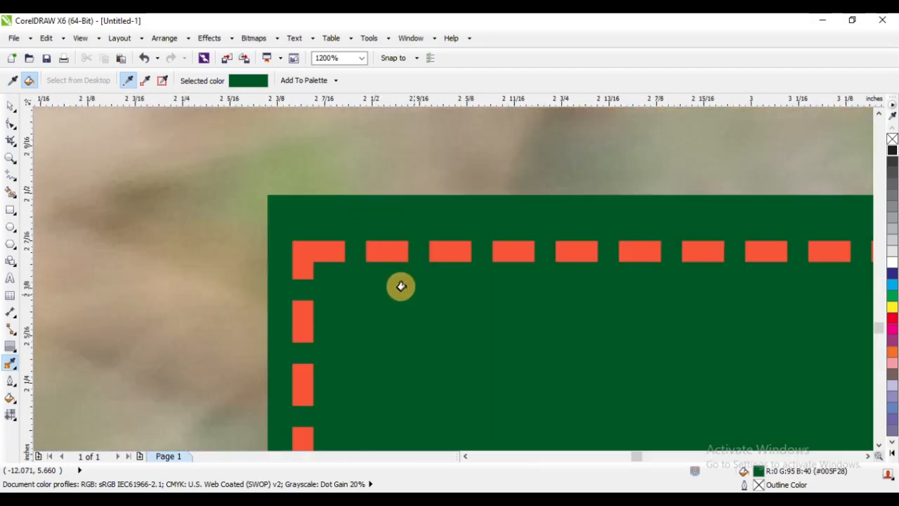
scroll(401, 286, "down", 5)
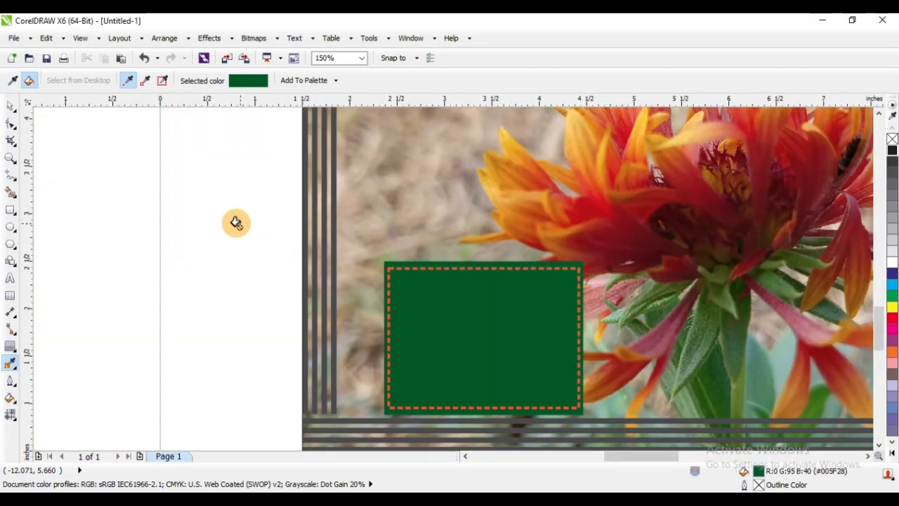
Step: Try applying a white outline to the entire small green label group, and undo the change
key("space")
left_click(414, 267, "ctrl")
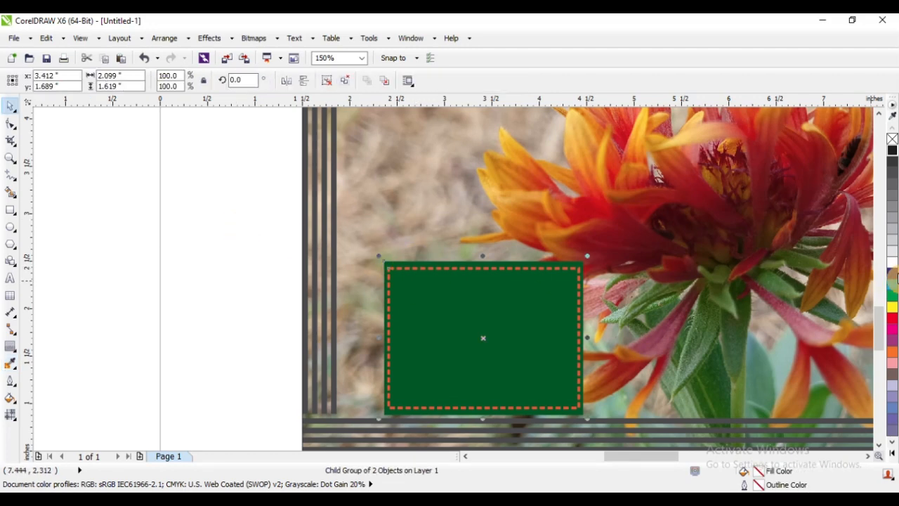
right_click(895, 263)
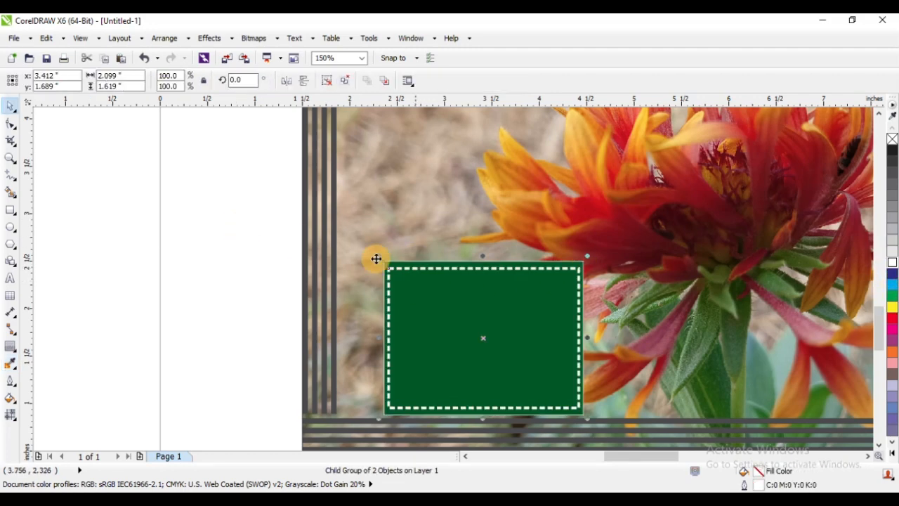
key("ctrl+z")
Step: Recolor only the dashed stitch rectangle of the small green label white
scroll(446, 267, "up", 4)
left_click(446, 267, "ctrl")
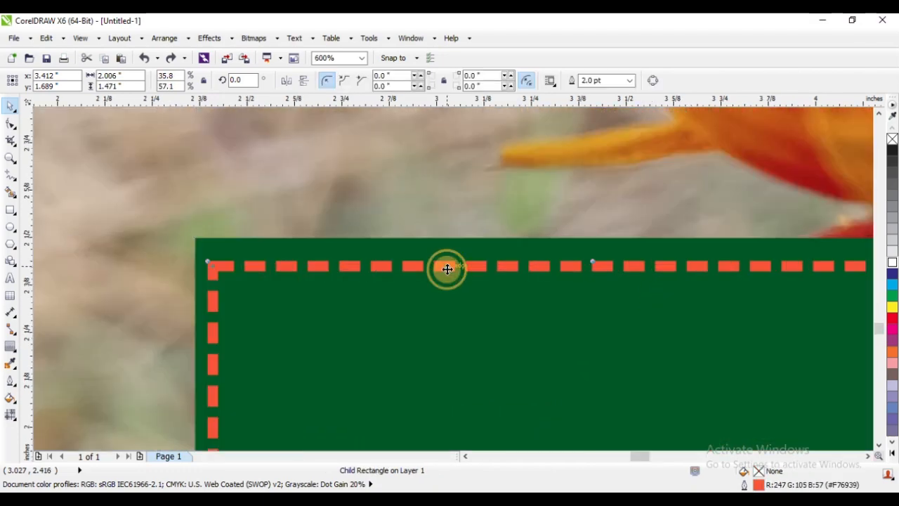
right_click(891, 264)
scroll(458, 268, "down", 3)
left_click(342, 188)
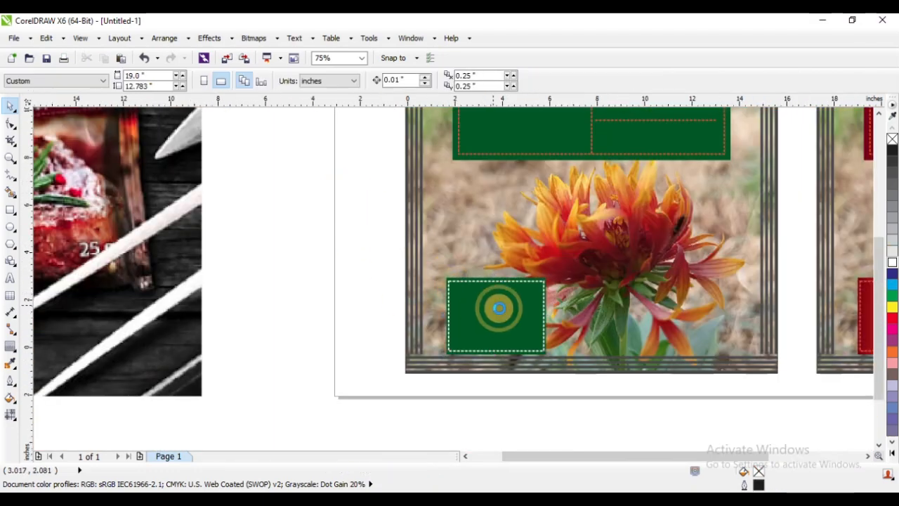
Step: Try applying a white outline to the entire large green label group, and undo the change
scroll(499, 307, "down", 1)
left_click(540, 232, "ctrl")
key("shift+F2")
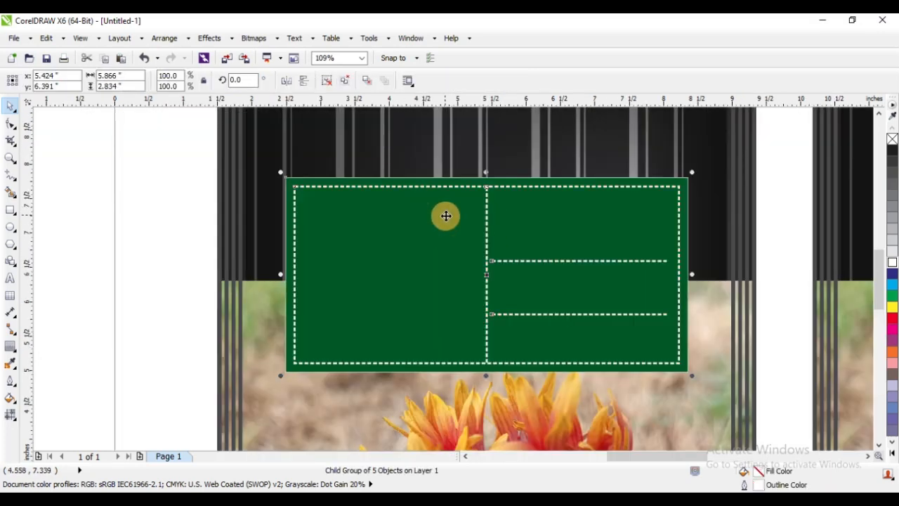
Step: Recolor the large green label's dashed stitch border, vertical divider and both horizontal dashed lines white individually
scroll(673, 197, "up", 4)
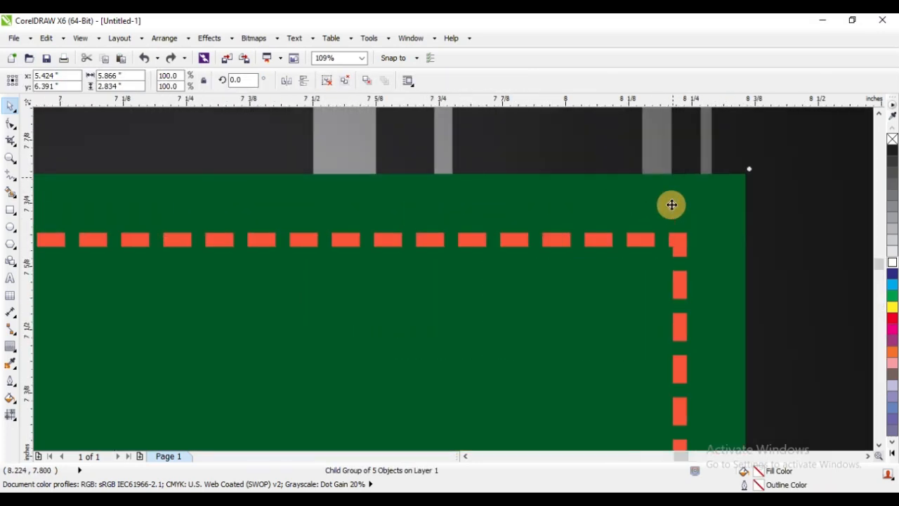
left_click(639, 233, "ctrl")
scroll(627, 171, "down", 3)
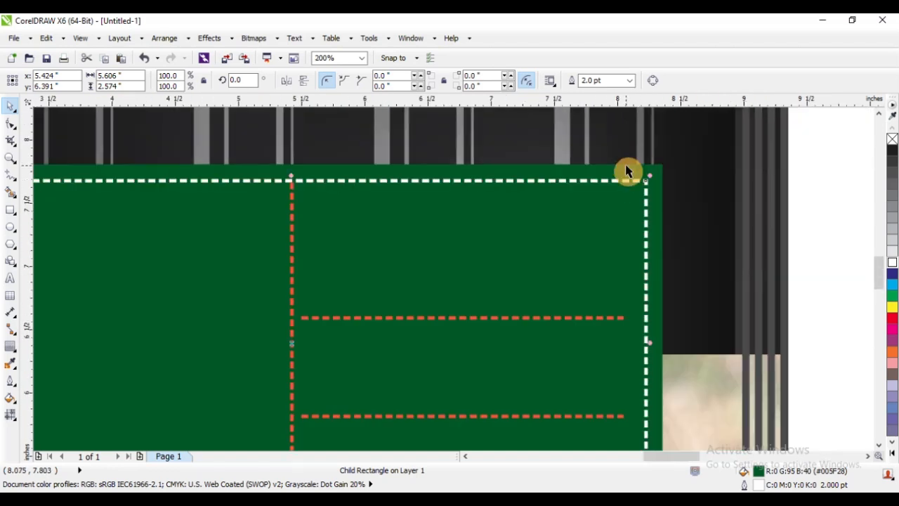
left_click(577, 321, "ctrl")
left_click(578, 320, "ctrl")
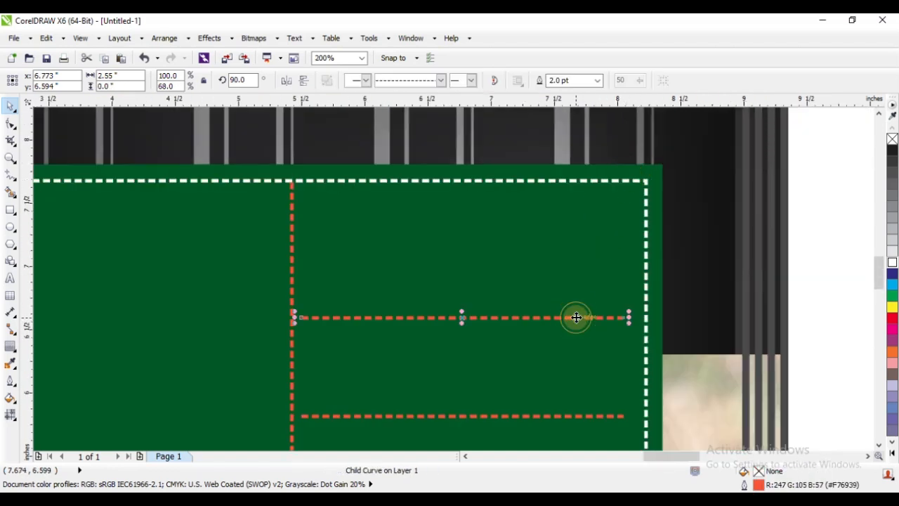
left_click(292, 220, "ctrl")
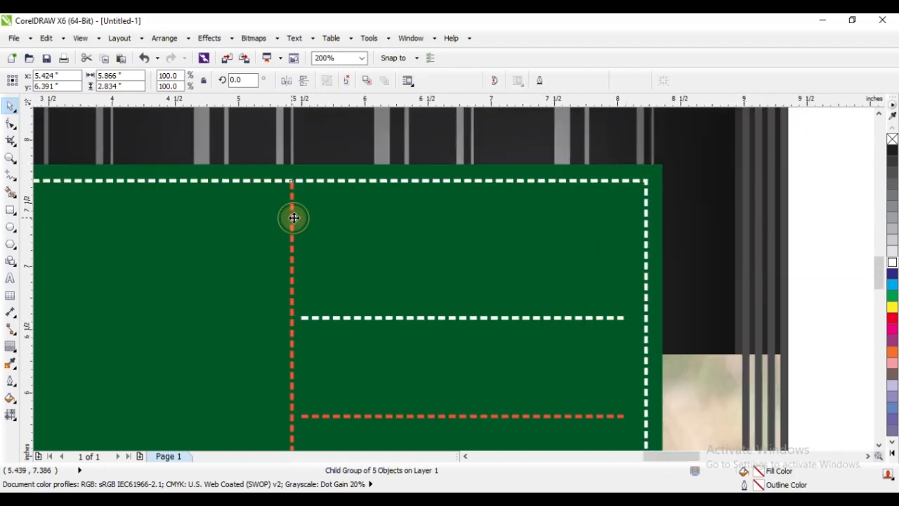
left_click(292, 218, "ctrl")
left_click(349, 418, "ctrl")
left_click(350, 417, "ctrl")
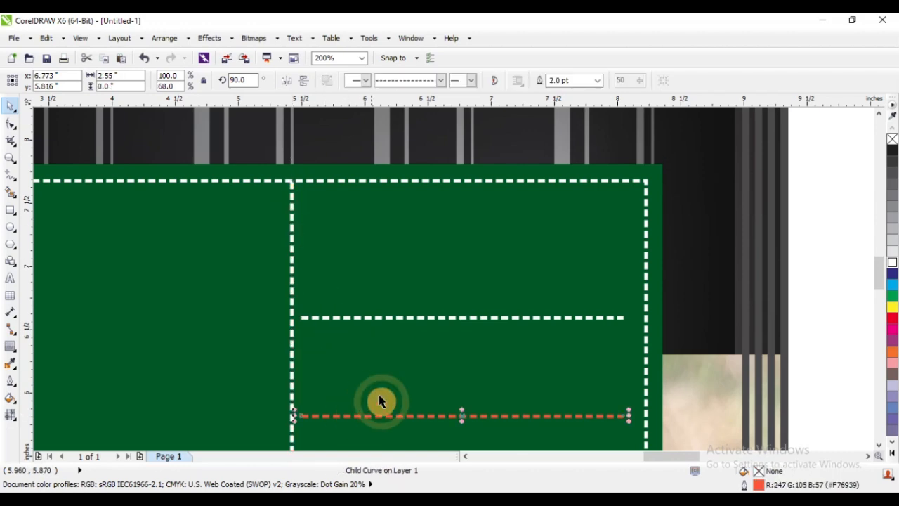
scroll(526, 195, "down", 3)
left_click(408, 158)
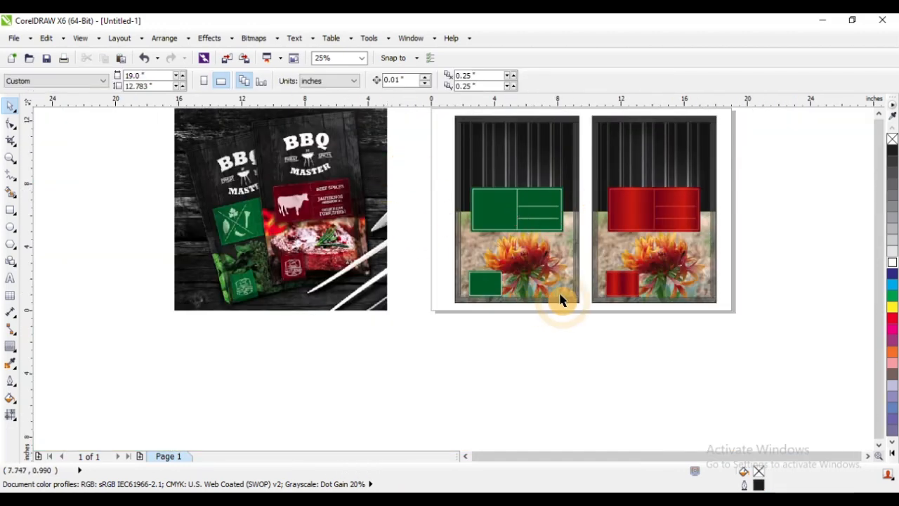
Step: Move the reference image back against the page's left edge and preview it with the green and red packets in full screen
scroll(559, 301, "down", 1)
left_click_drag(321, 180, 694, 347)
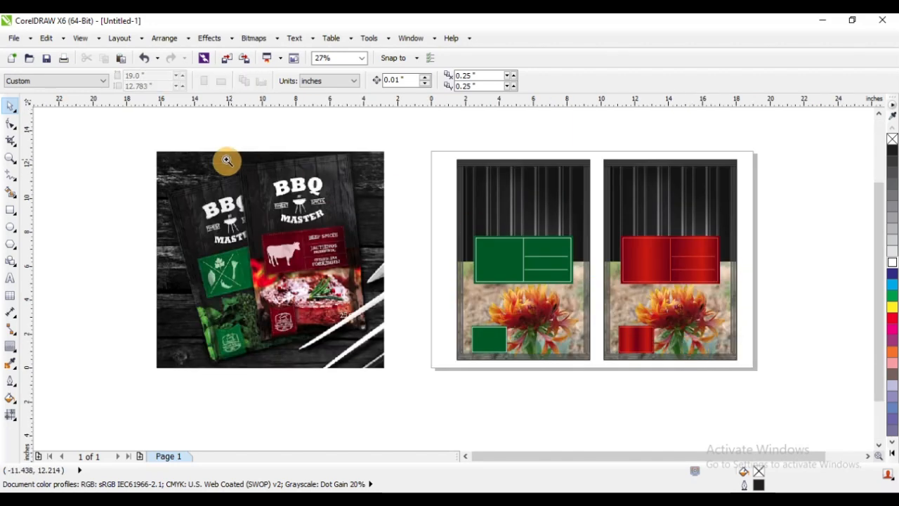
left_click_drag(140, 144, 792, 383)
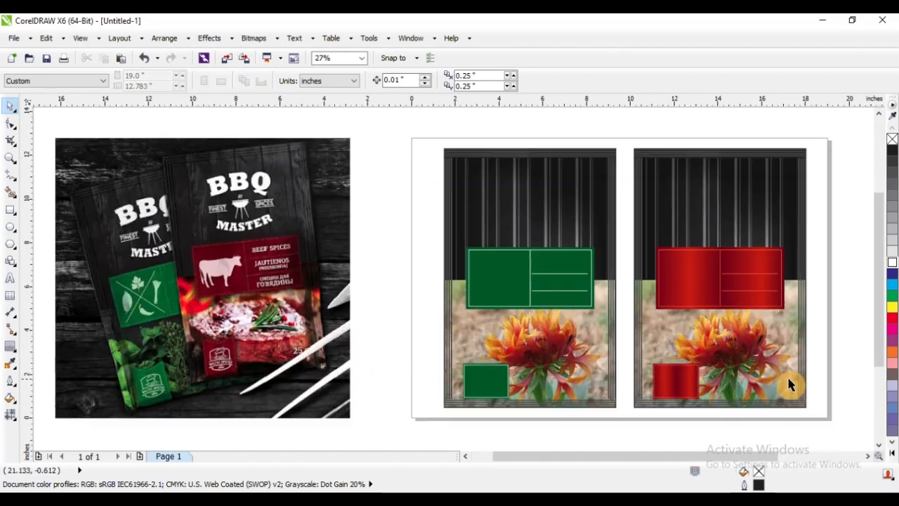
left_click_drag(338, 257, 397, 251)
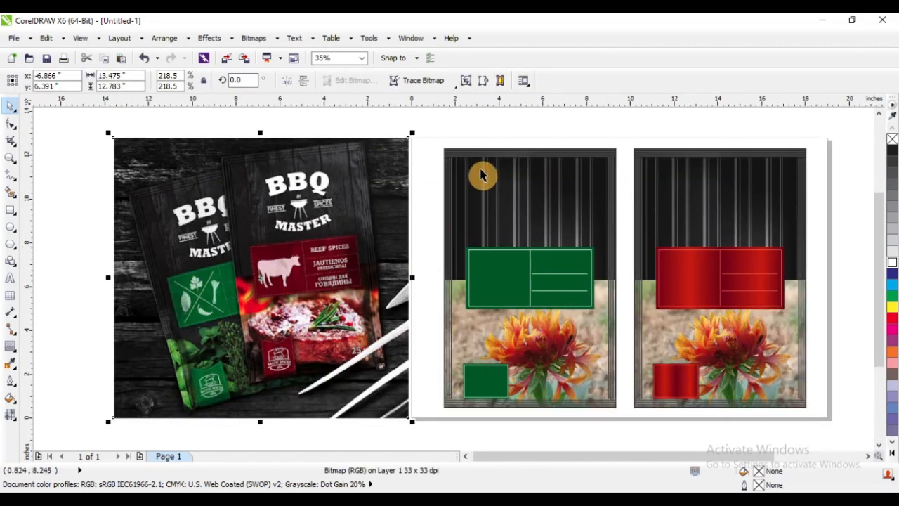
left_click(444, 130)
left_click_drag(117, 128, 839, 426)
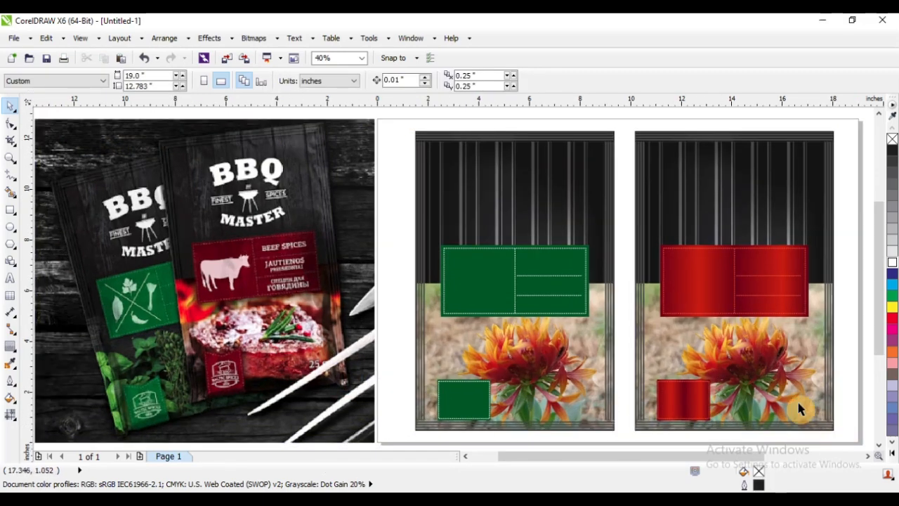
key("F9")
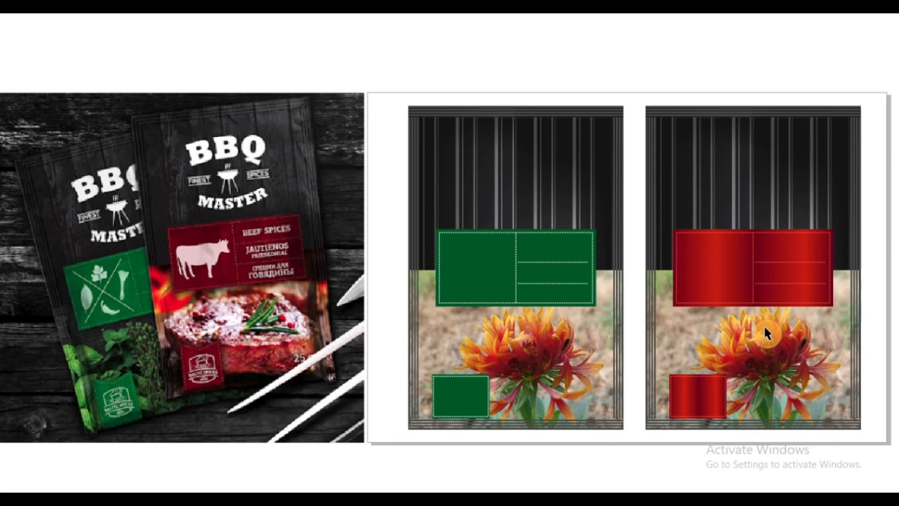